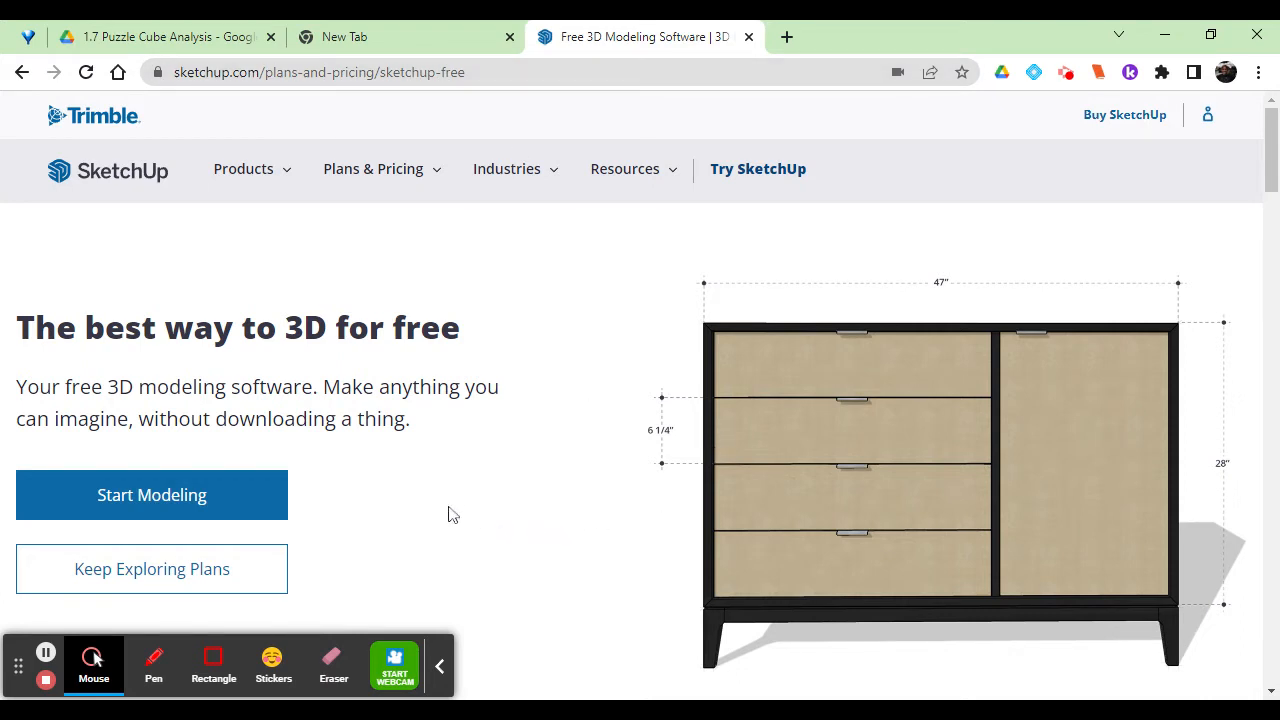
Step: Open the free web version of SketchUp and start a new model
{"action": "left_click", "coordinate": [183, 500]}
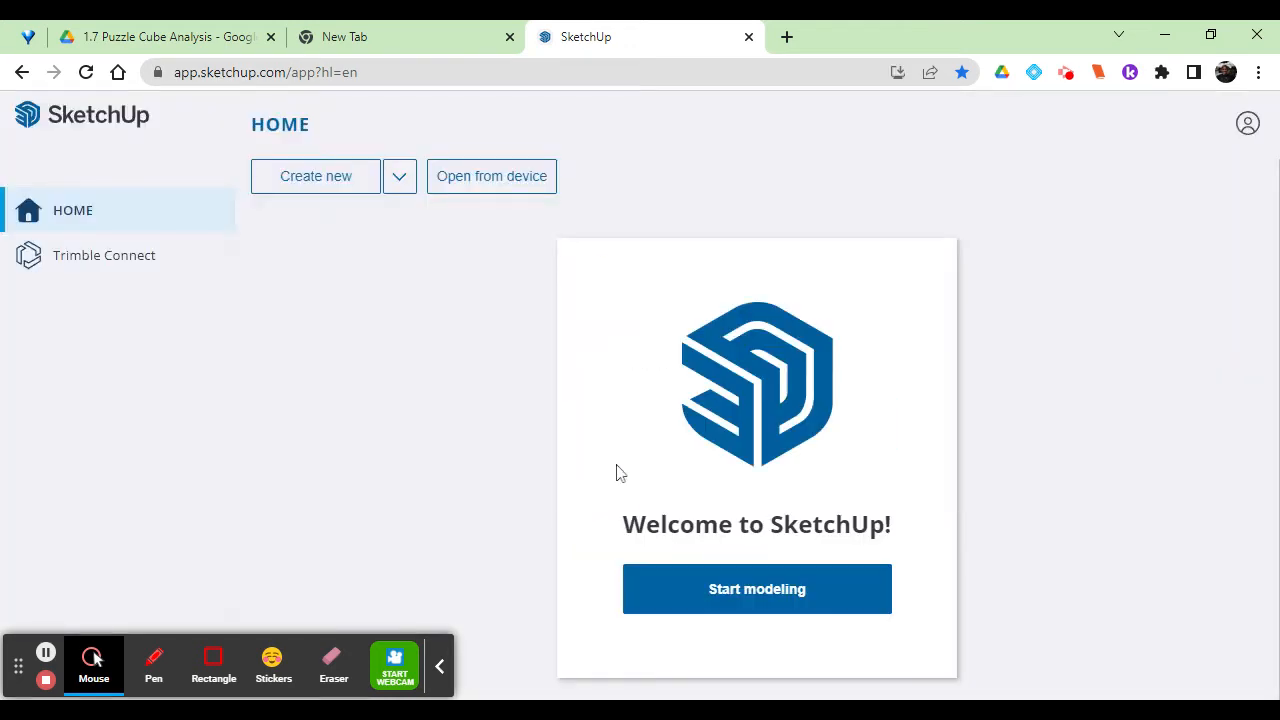
{"action": "left_click", "coordinate": [698, 592]}
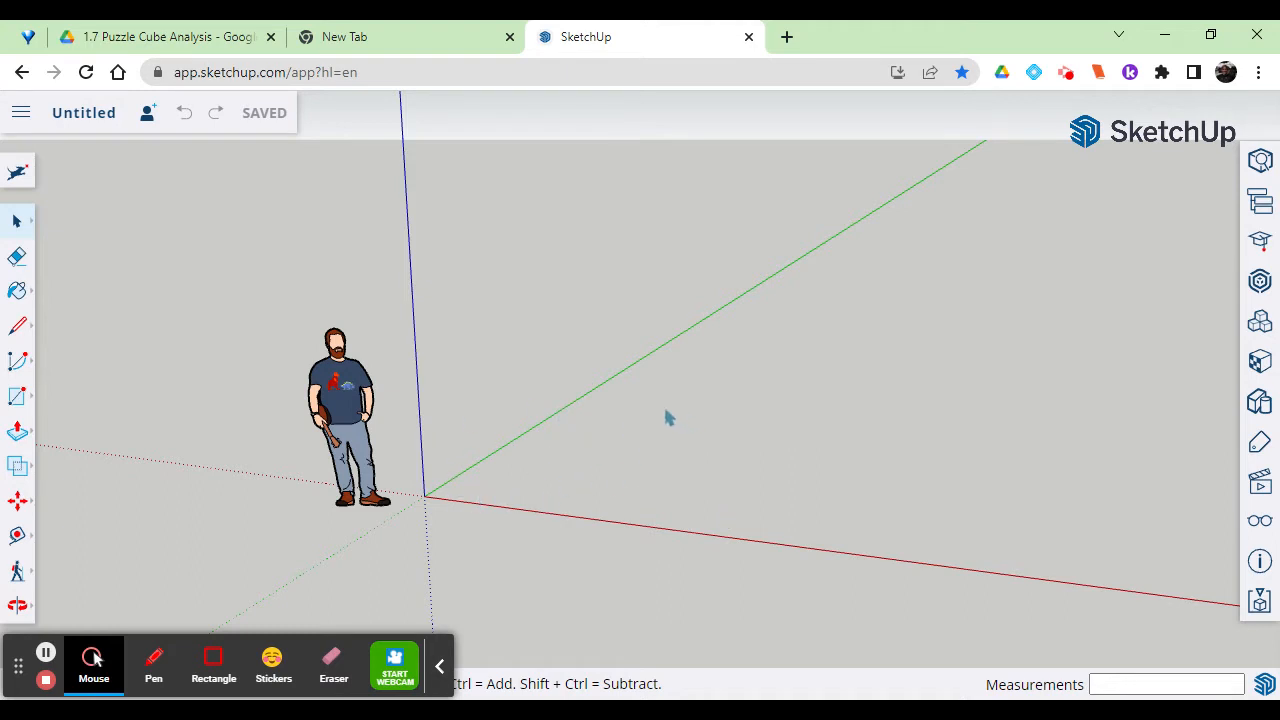
{"action": "left_click_drag", "start_coordinate": [668, 418], "coordinate": [575, 440]}
Step: Draw a ground rectangle about 23' by 56' beside the origin and push/pull it up about 4' 1" into a block
{"action": "left_click", "coordinate": [18, 400]}
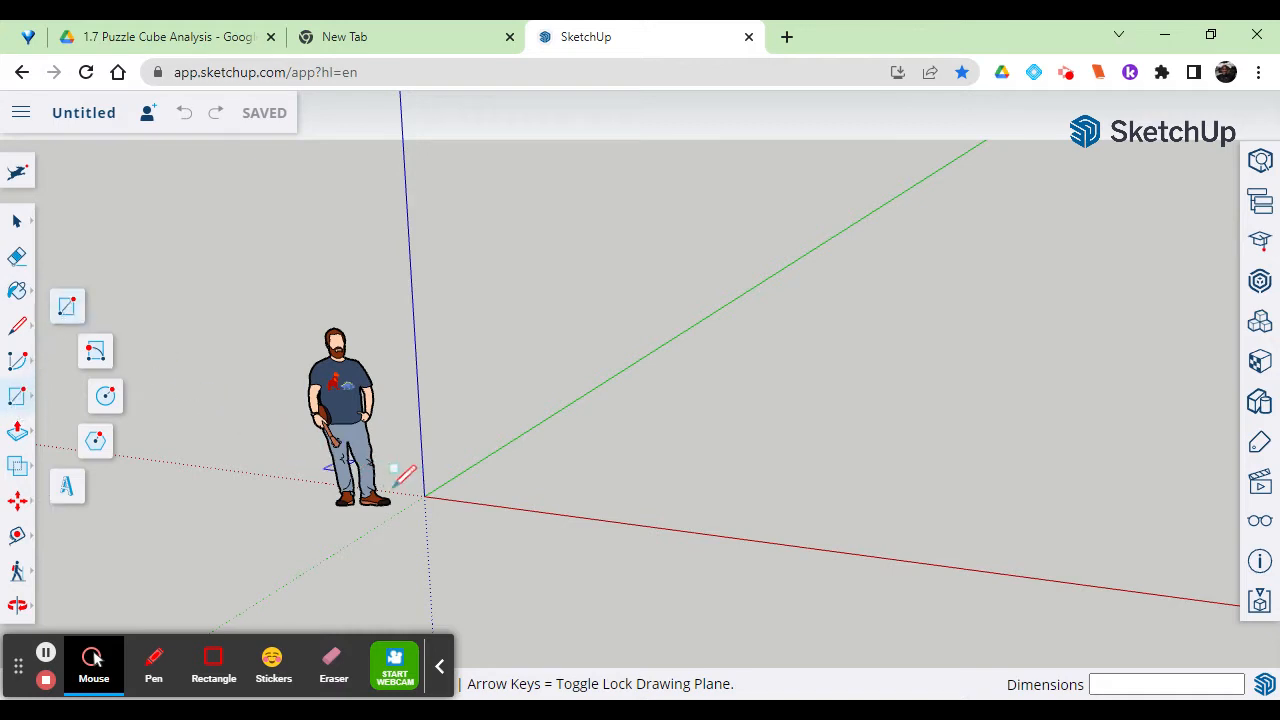
{"action": "left_click", "coordinate": [455, 488]}
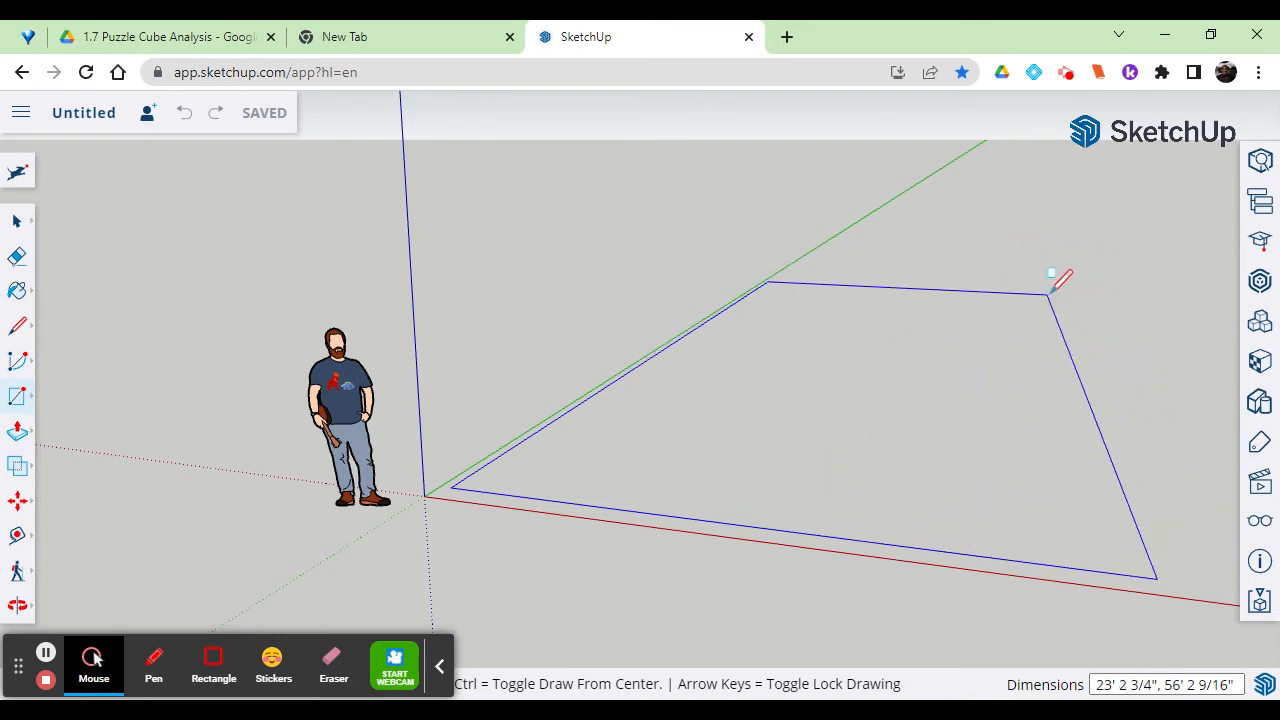
{"action": "left_click", "coordinate": [1049, 293]}
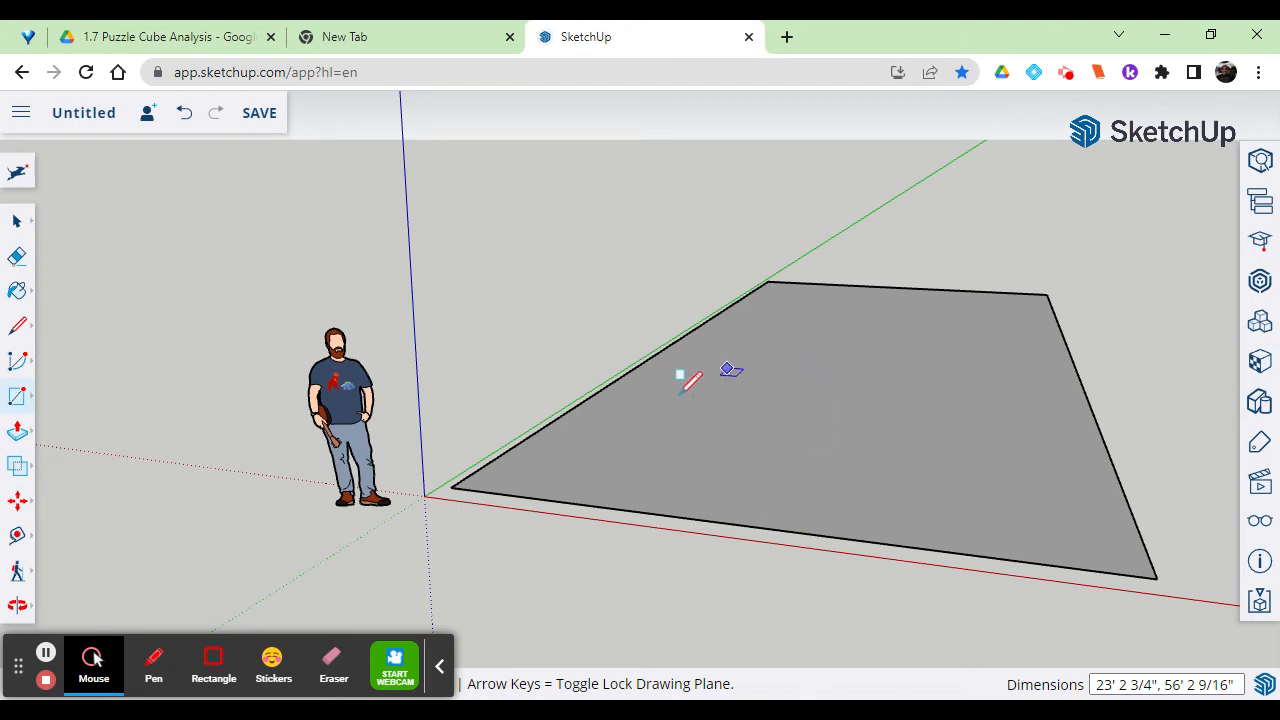
{"action": "left_click", "coordinate": [20, 438]}
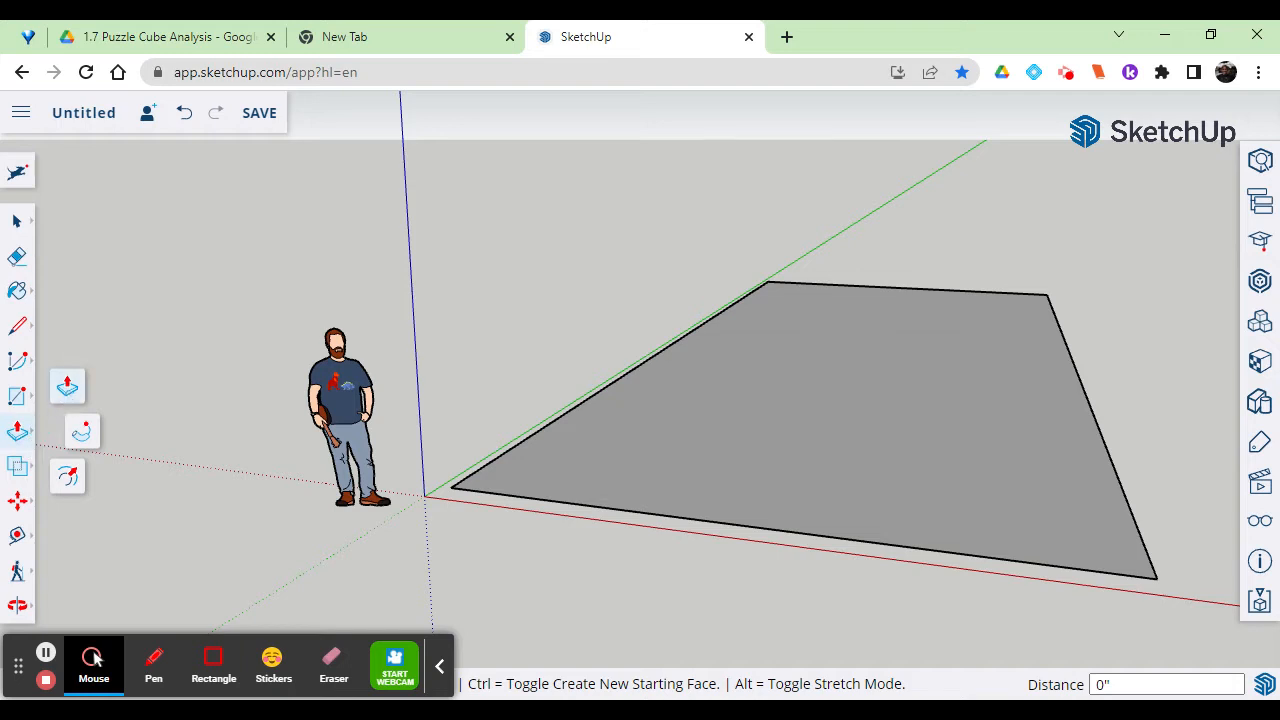
{"action": "left_click", "coordinate": [67, 388]}
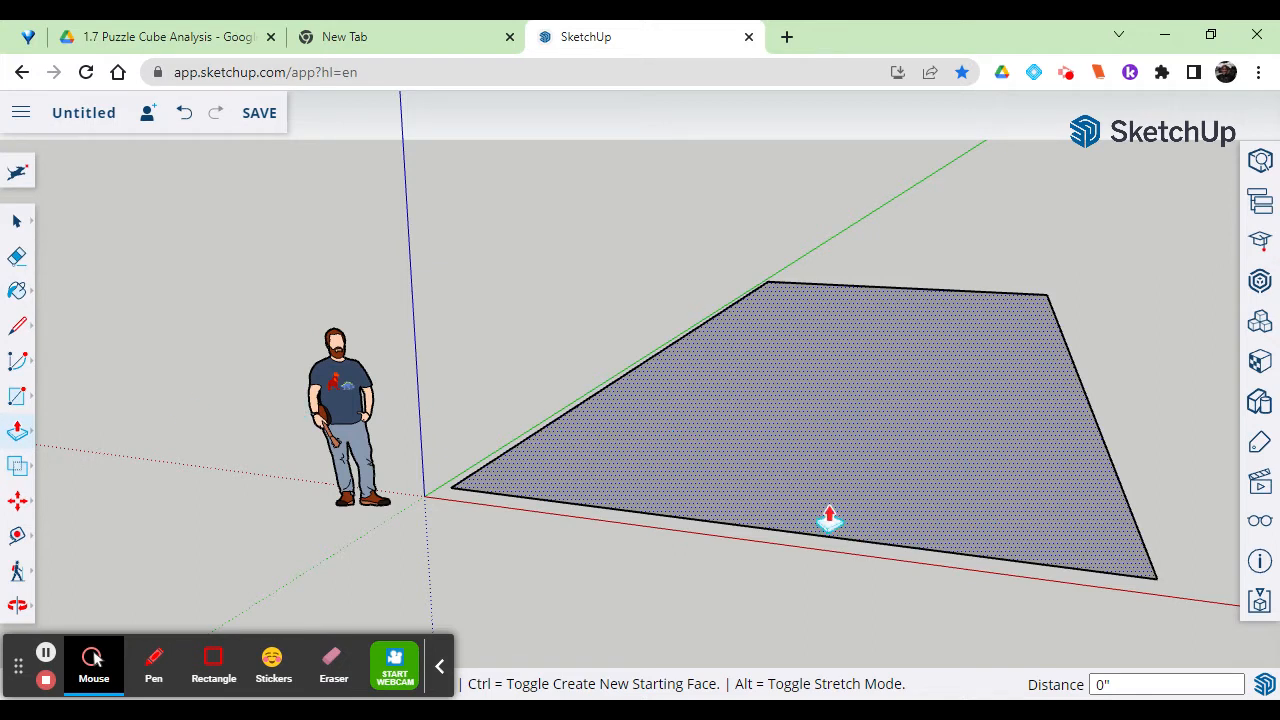
{"action": "left_click", "coordinate": [806, 408]}
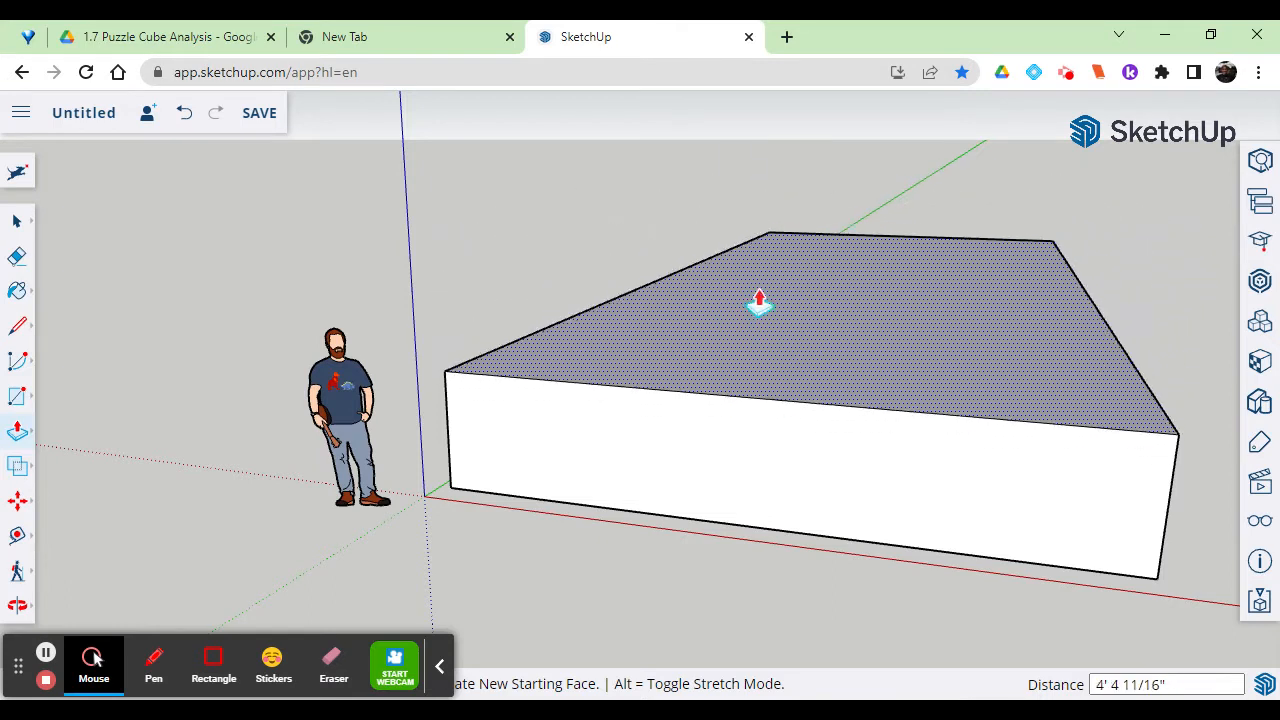
{"action": "left_click", "coordinate": [760, 324]}
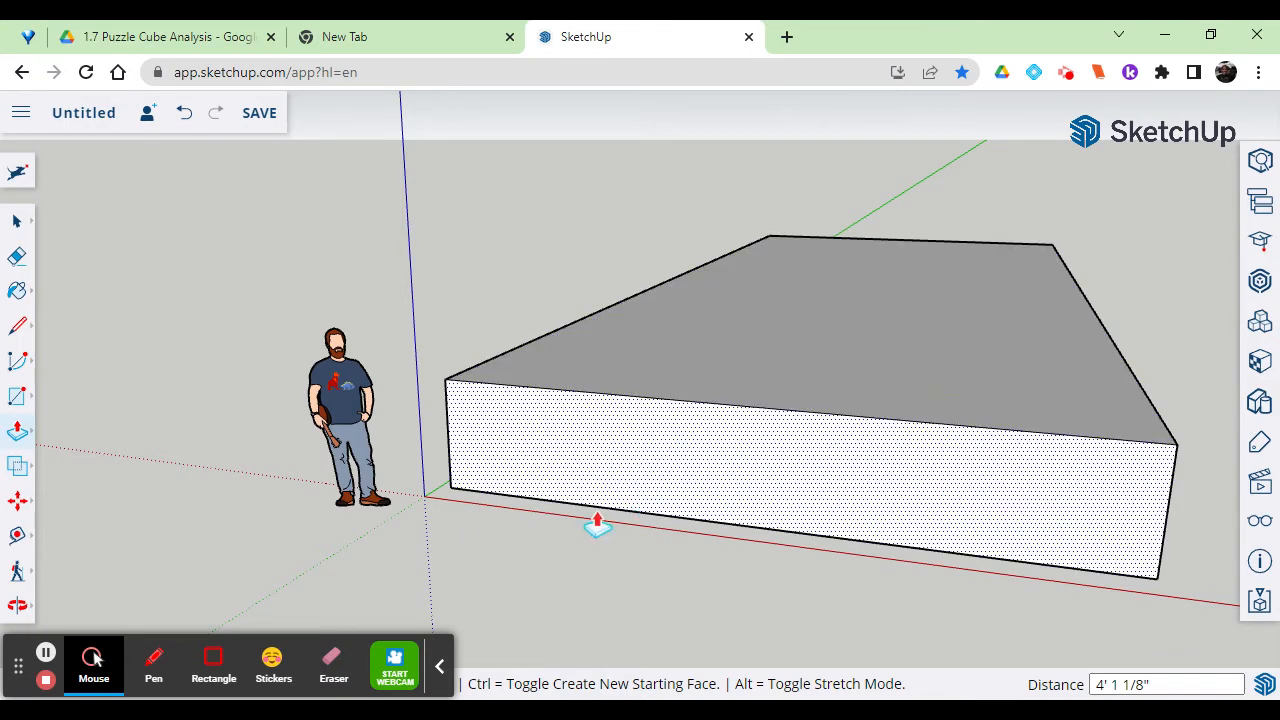
Step: Push the block's front face in about 4' 8" and pull it back out about 1' 10"
{"action": "left_click", "coordinate": [783, 470]}
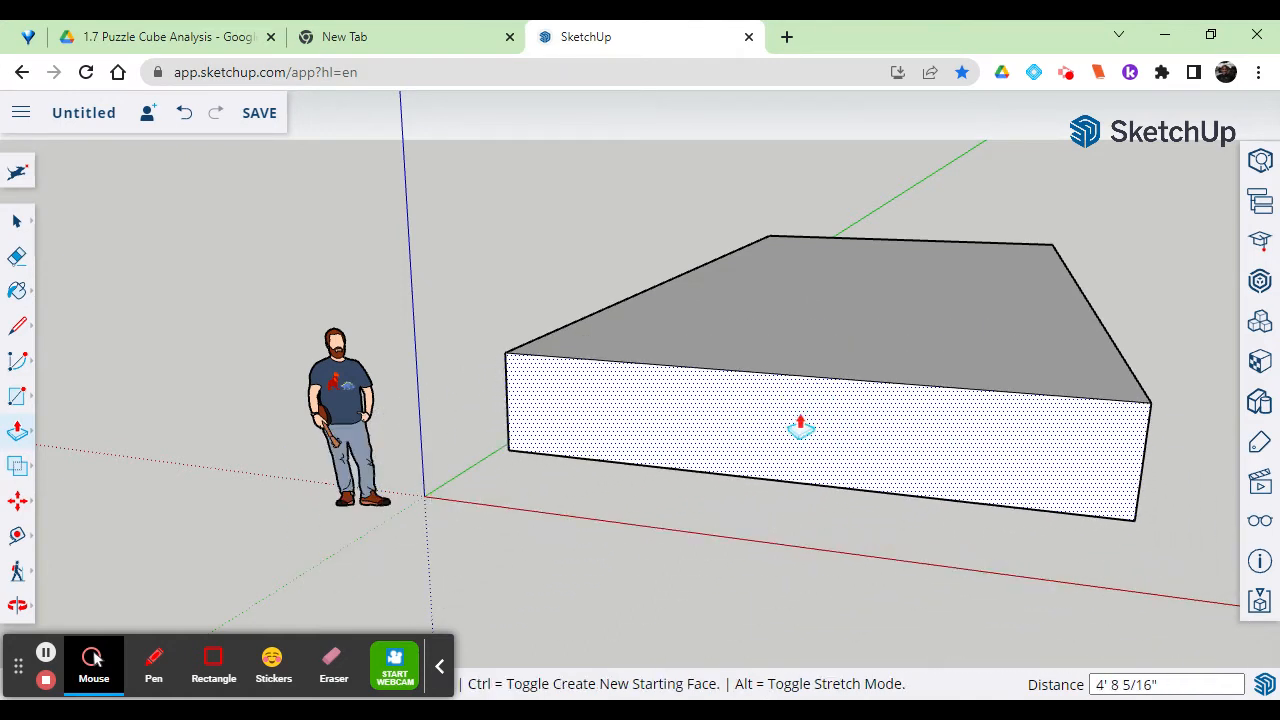
{"action": "left_click", "coordinate": [805, 442]}
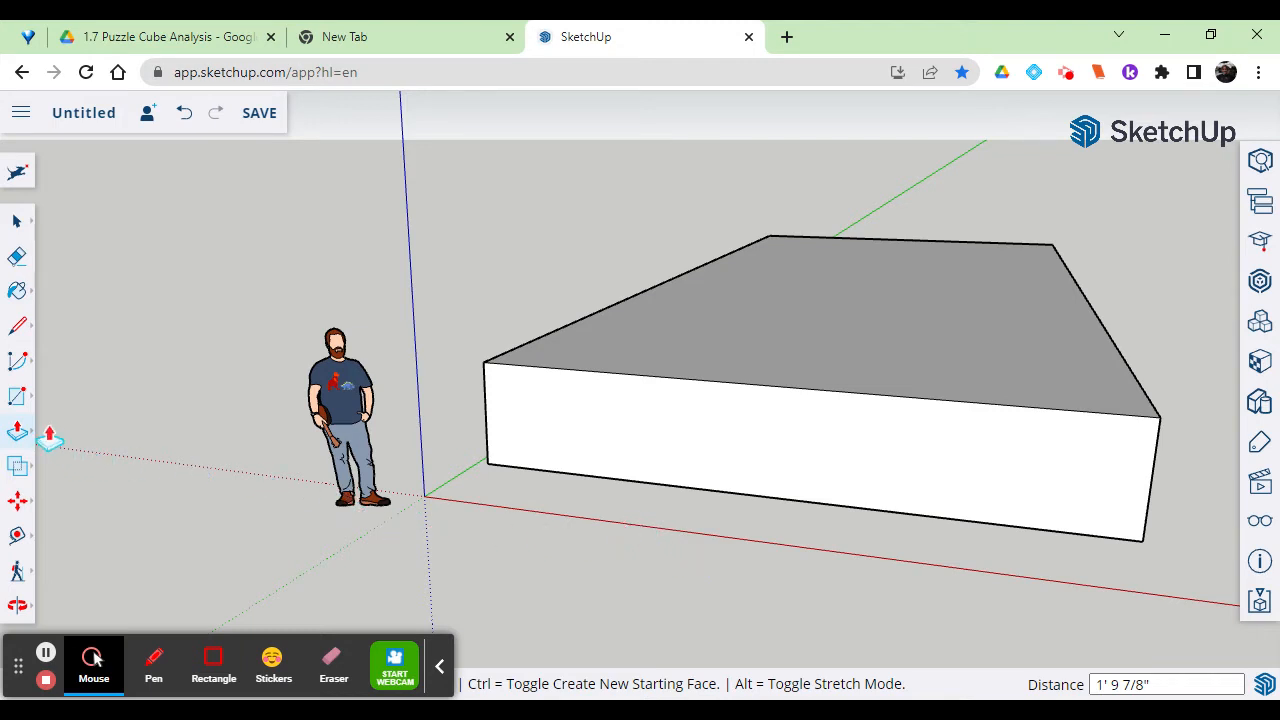
Step: Draw a full-height rectangle about 9' 1" wide at the left end of the front face and pull it out about 4' 3"
{"action": "left_click", "coordinate": [18, 398]}
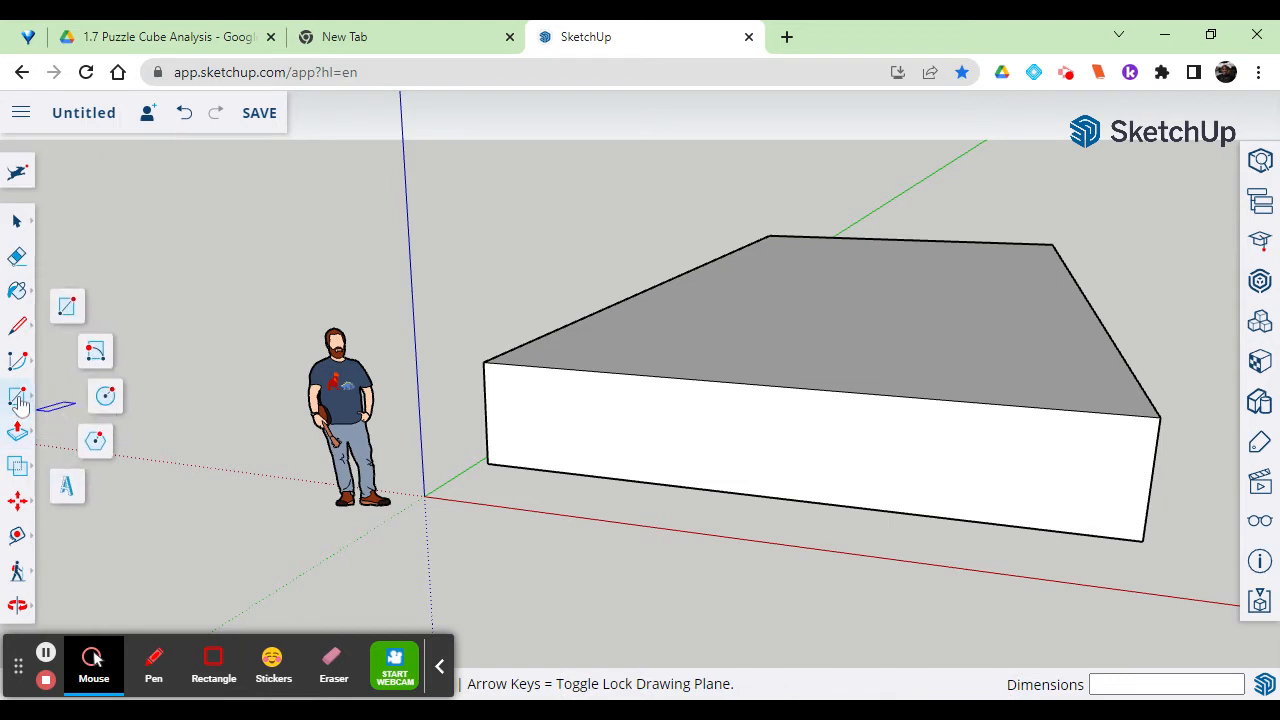
{"action": "left_click", "coordinate": [66, 310]}
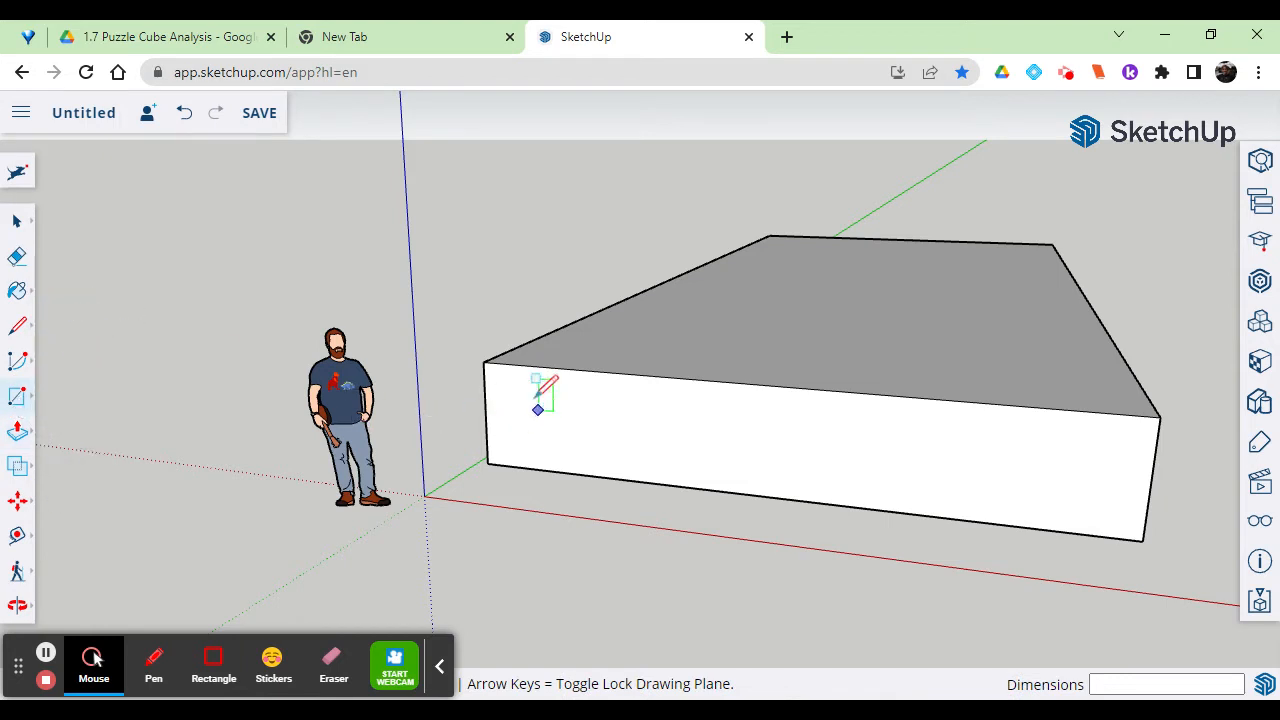
{"action": "left_click", "coordinate": [483, 361]}
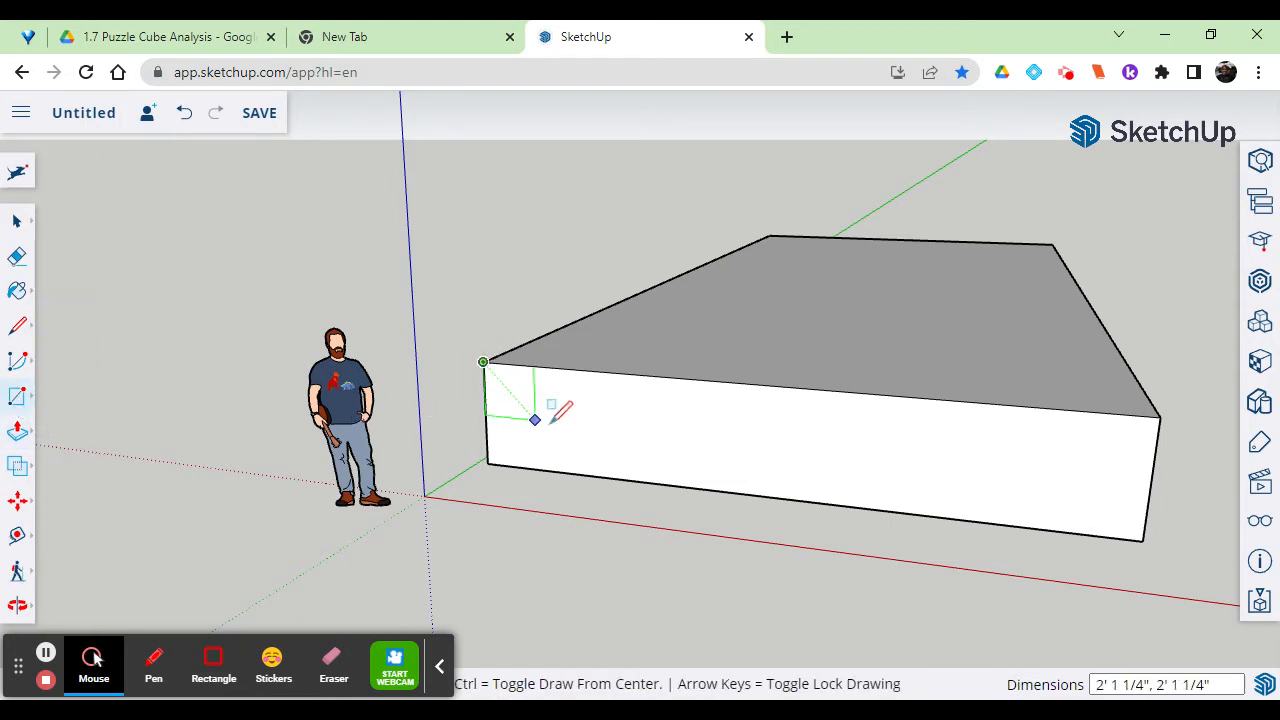
{"action": "left_click", "coordinate": [712, 490]}
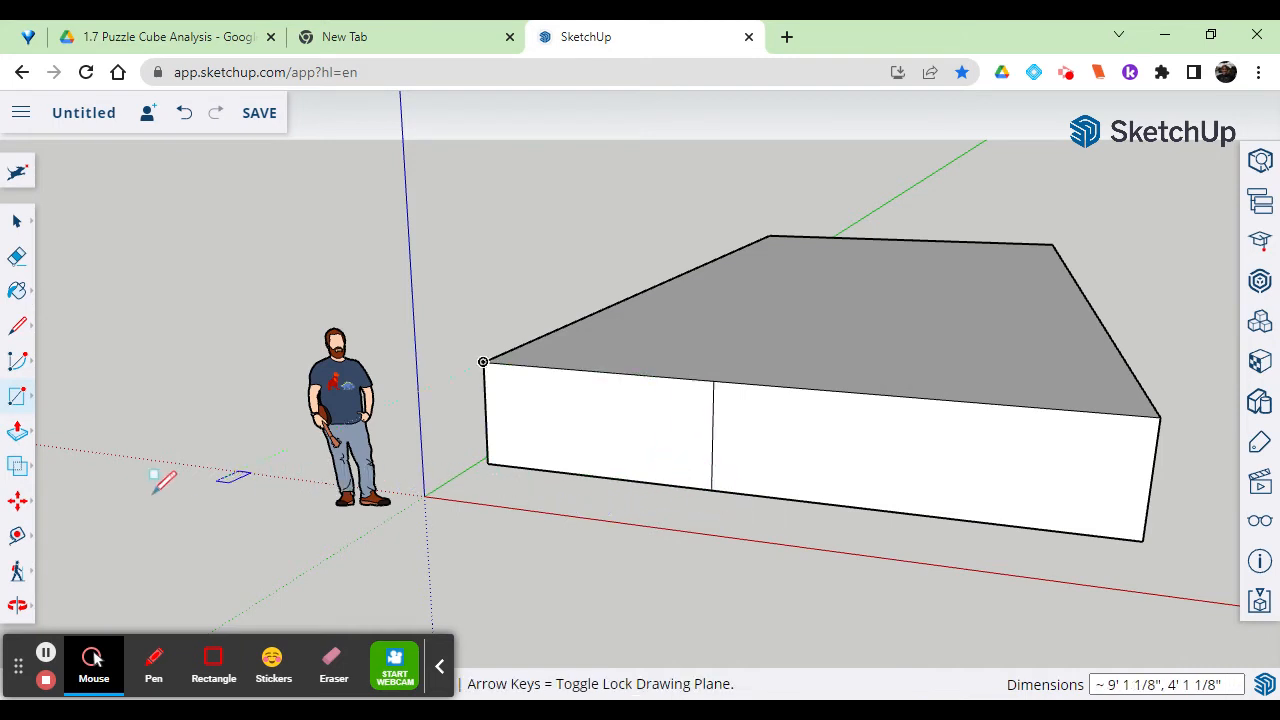
{"action": "left_click", "coordinate": [17, 430]}
{"action": "left_click", "coordinate": [600, 431]}
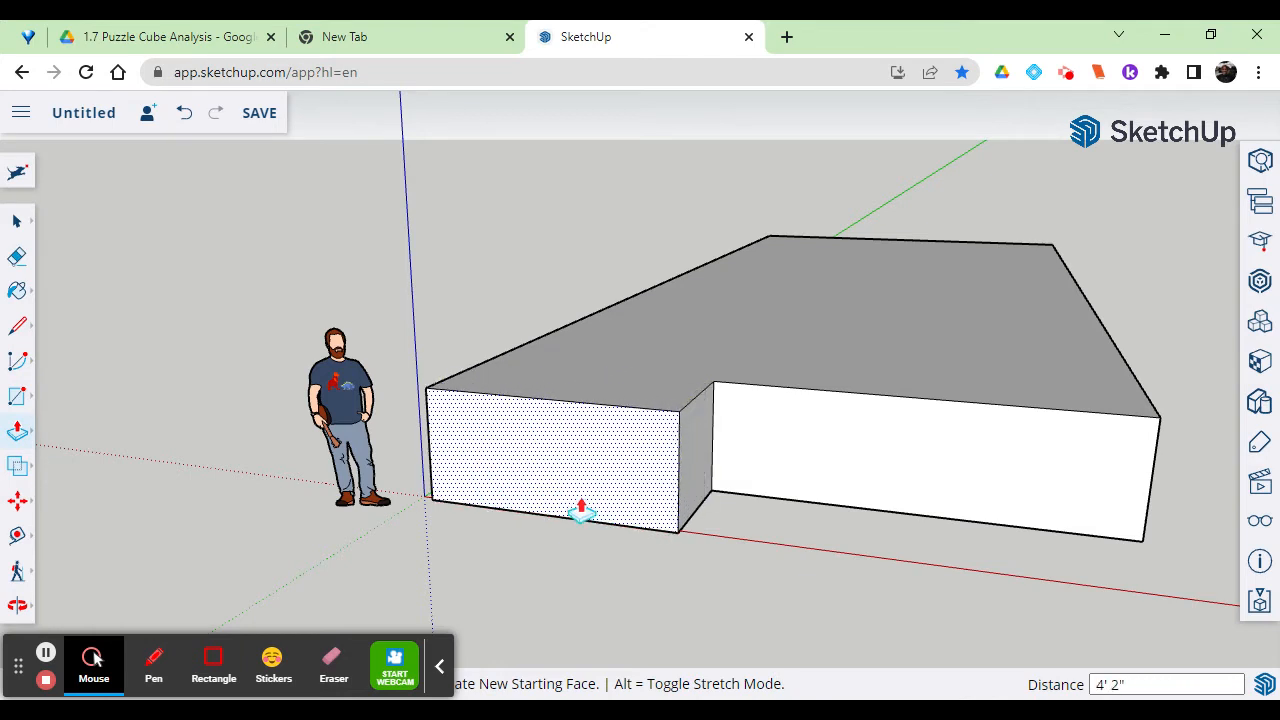
{"action": "left_click", "coordinate": [582, 505]}
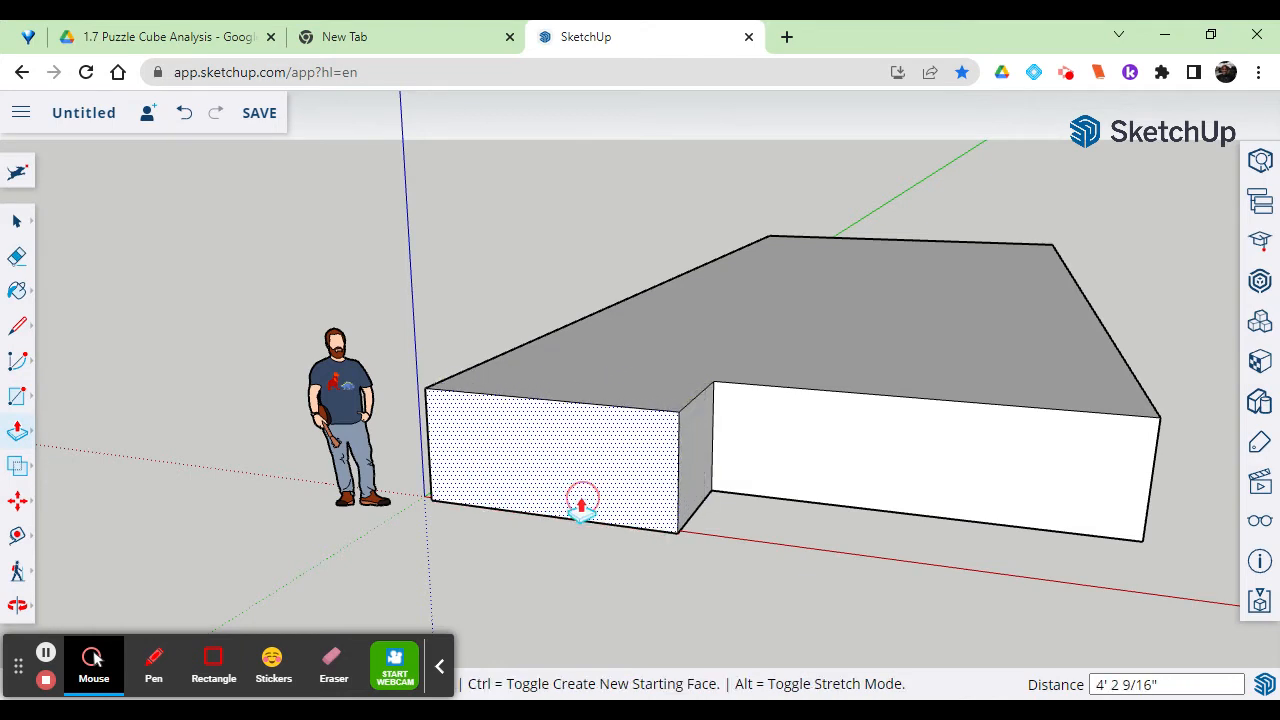
Step: Draw a rectangle about 41' 11" by 15' 5" from the top face's back right corner and pull it up into an upper block
{"action": "left_click", "coordinate": [20, 397]}
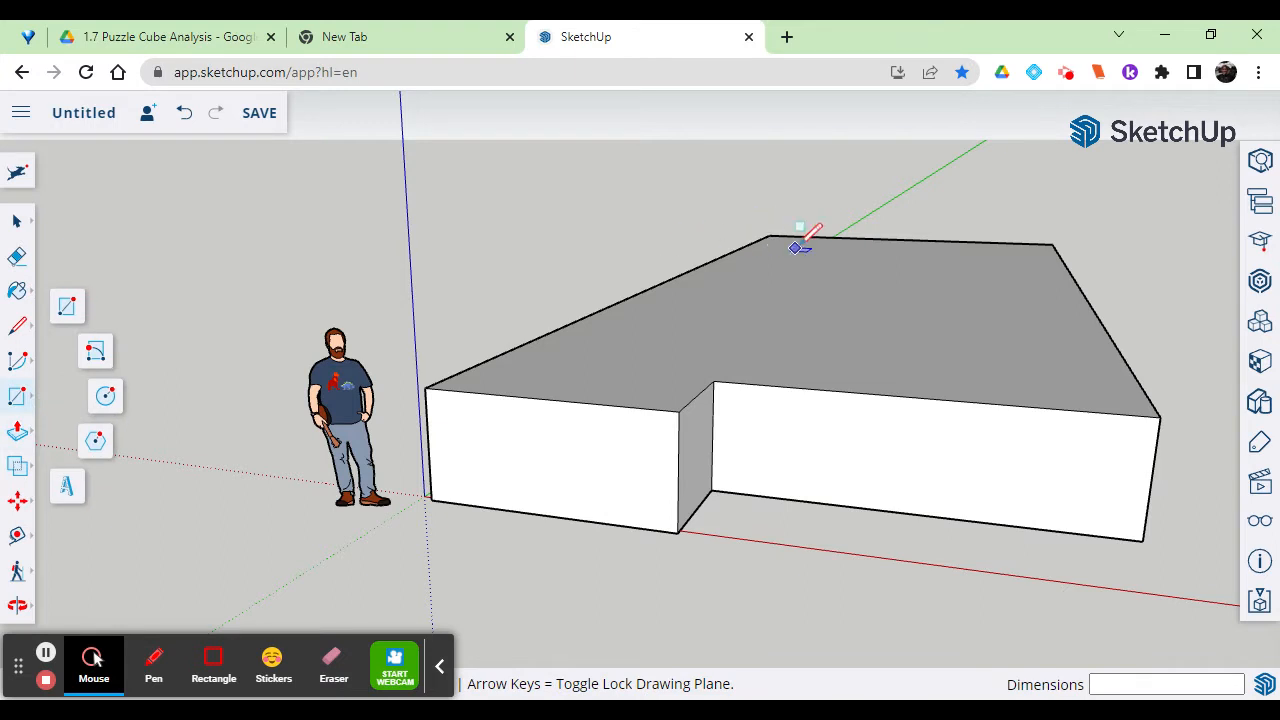
{"action": "left_click", "coordinate": [1052, 243]}
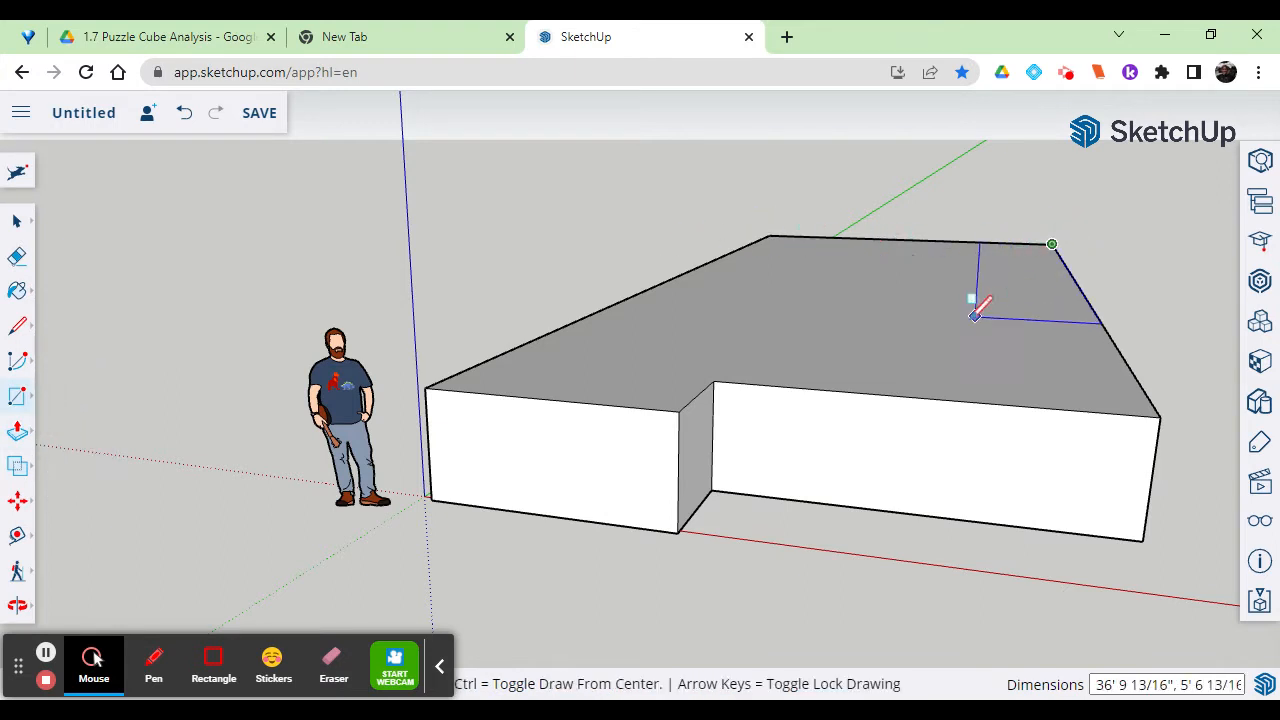
{"action": "left_click", "coordinate": [755, 320]}
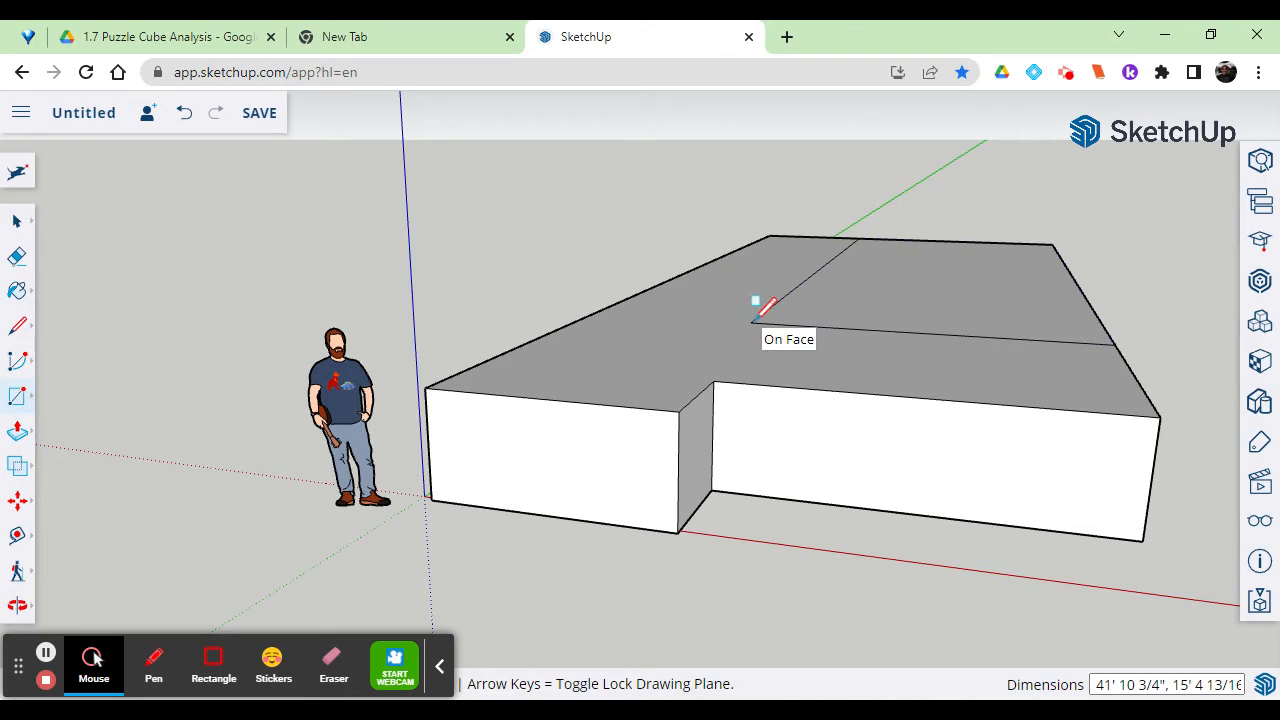
{"action": "left_click", "coordinate": [17, 430]}
{"action": "left_click", "coordinate": [952, 285]}
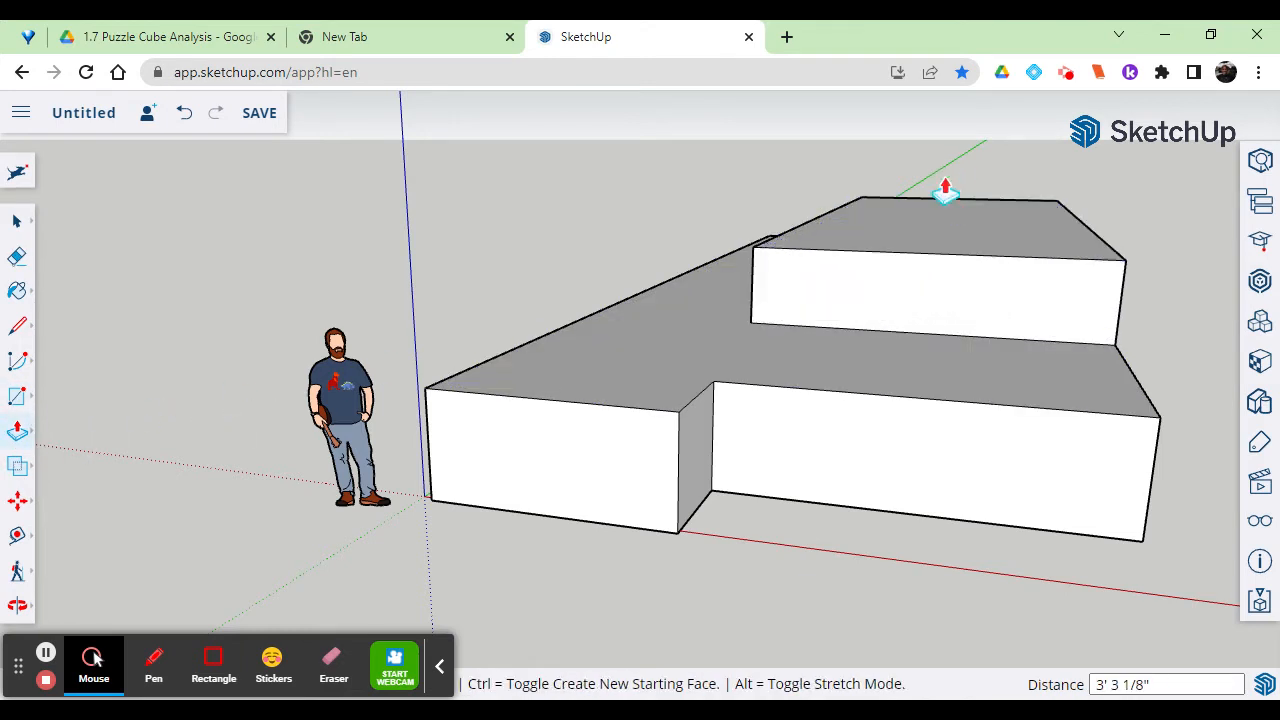
{"action": "left_click", "coordinate": [934, 185]}
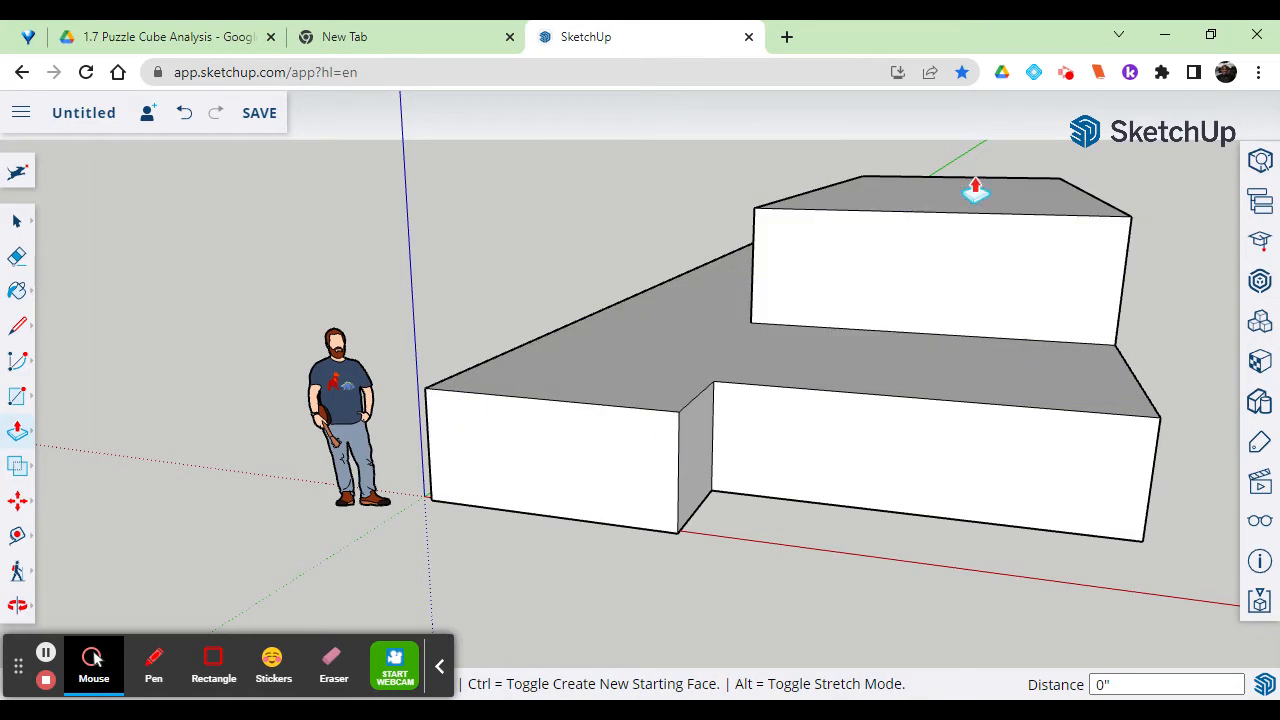
Step: Draw a full-height rectangle about 5' 9" wide at the right end of the lower front face and push it in about 11' 2"
{"action": "left_click", "coordinate": [18, 402]}
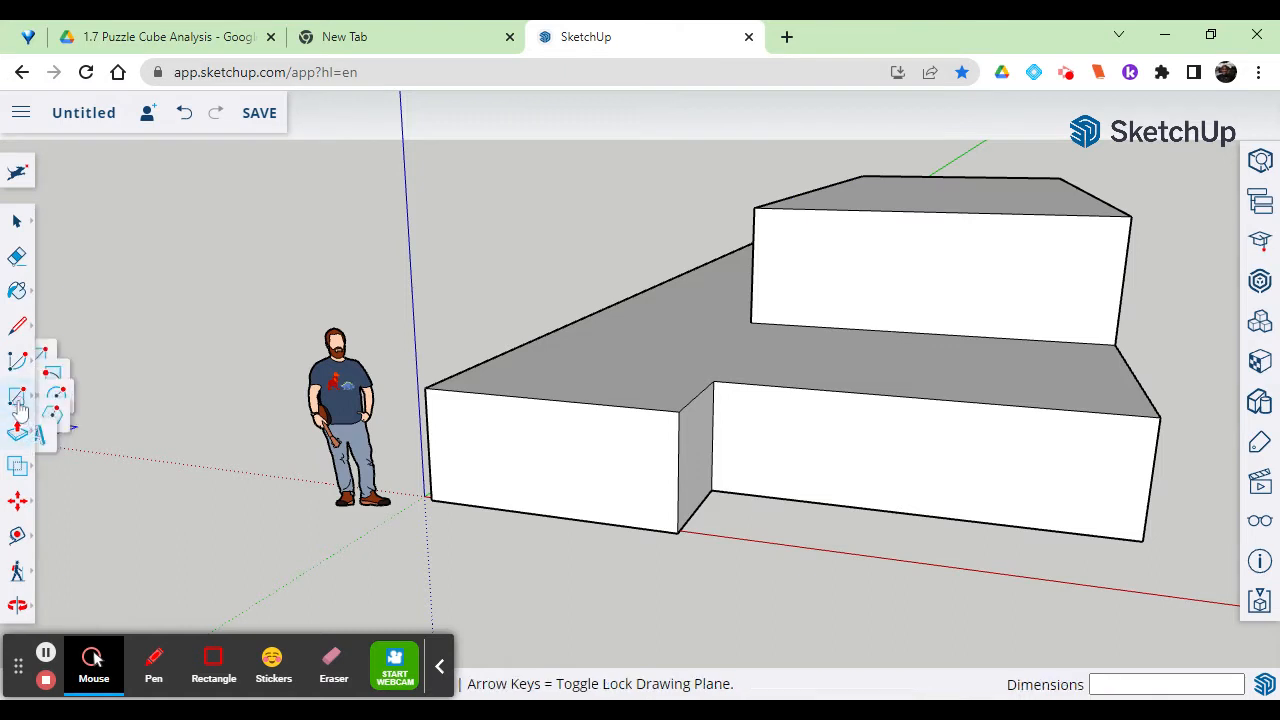
{"action": "left_click", "coordinate": [1160, 416]}
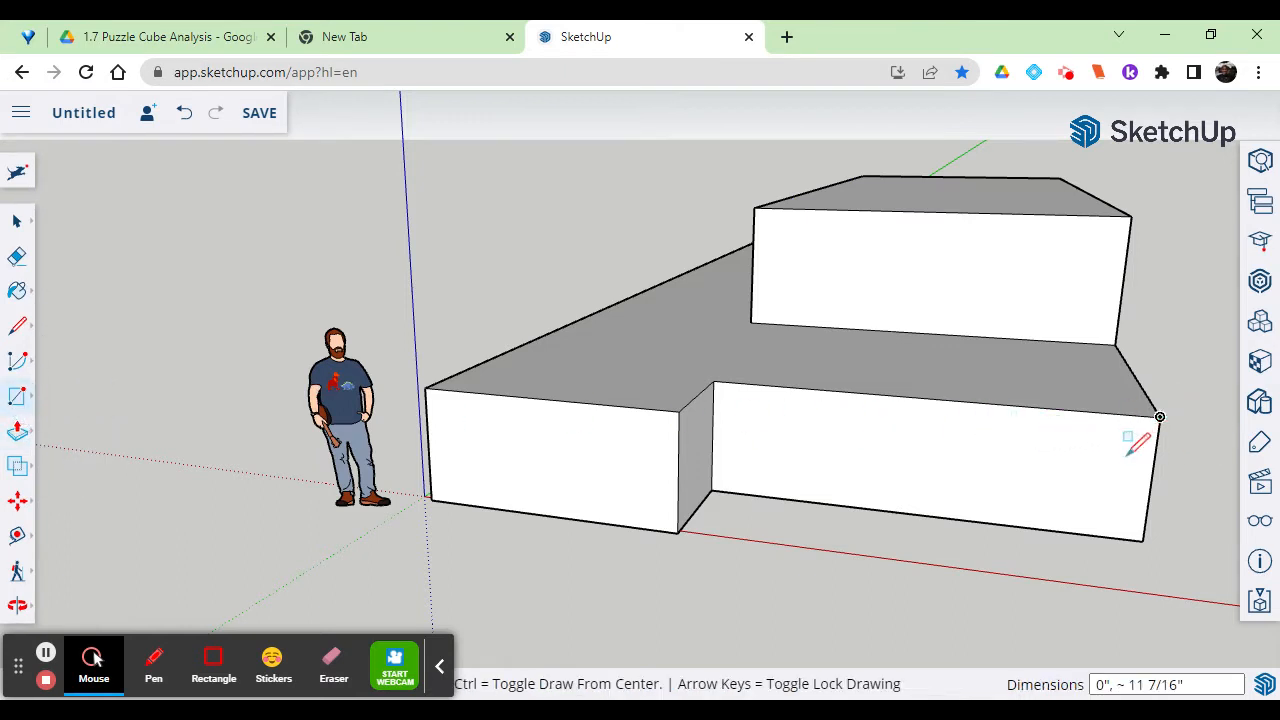
{"action": "left_click", "coordinate": [960, 518]}
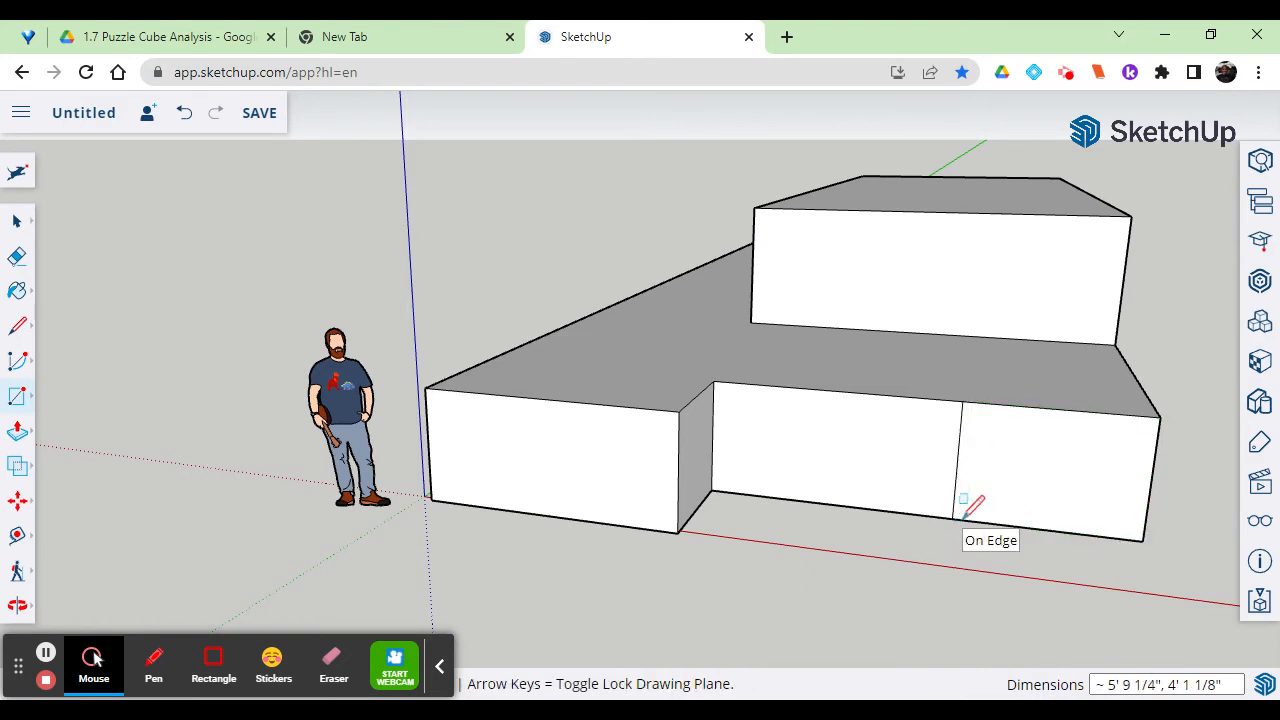
{"action": "left_click", "coordinate": [24, 434]}
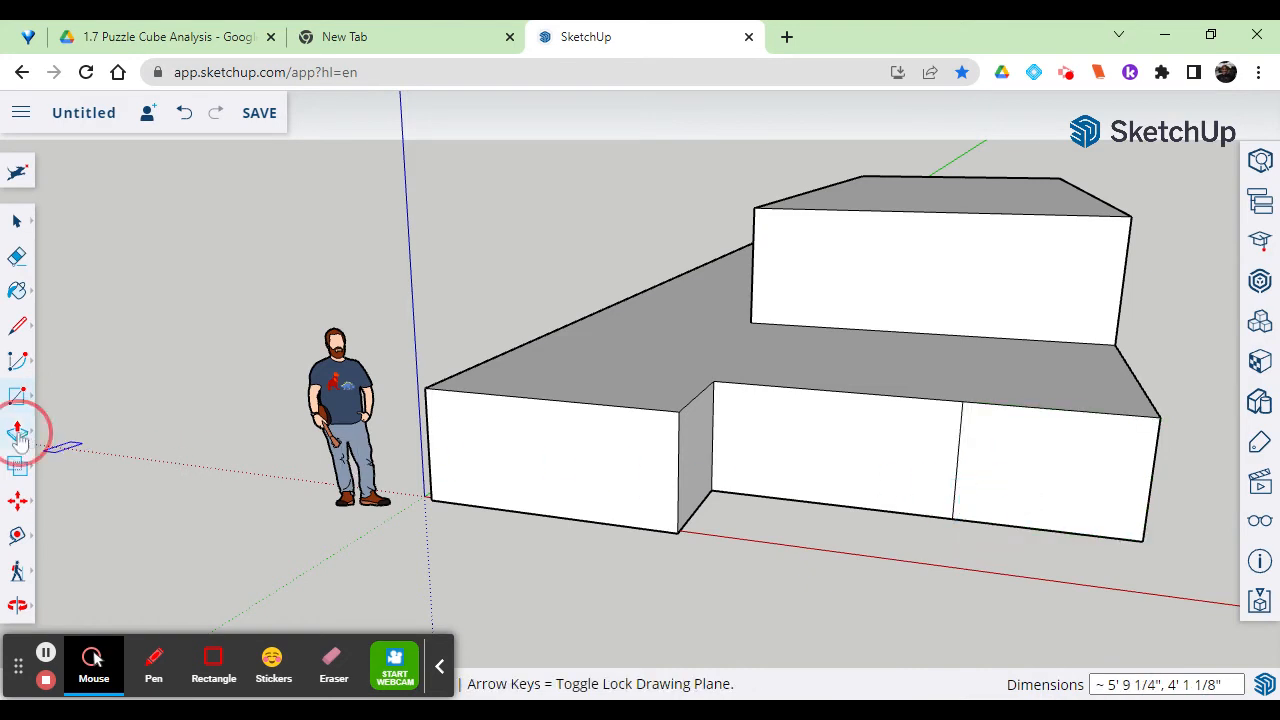
{"action": "left_click", "coordinate": [68, 388]}
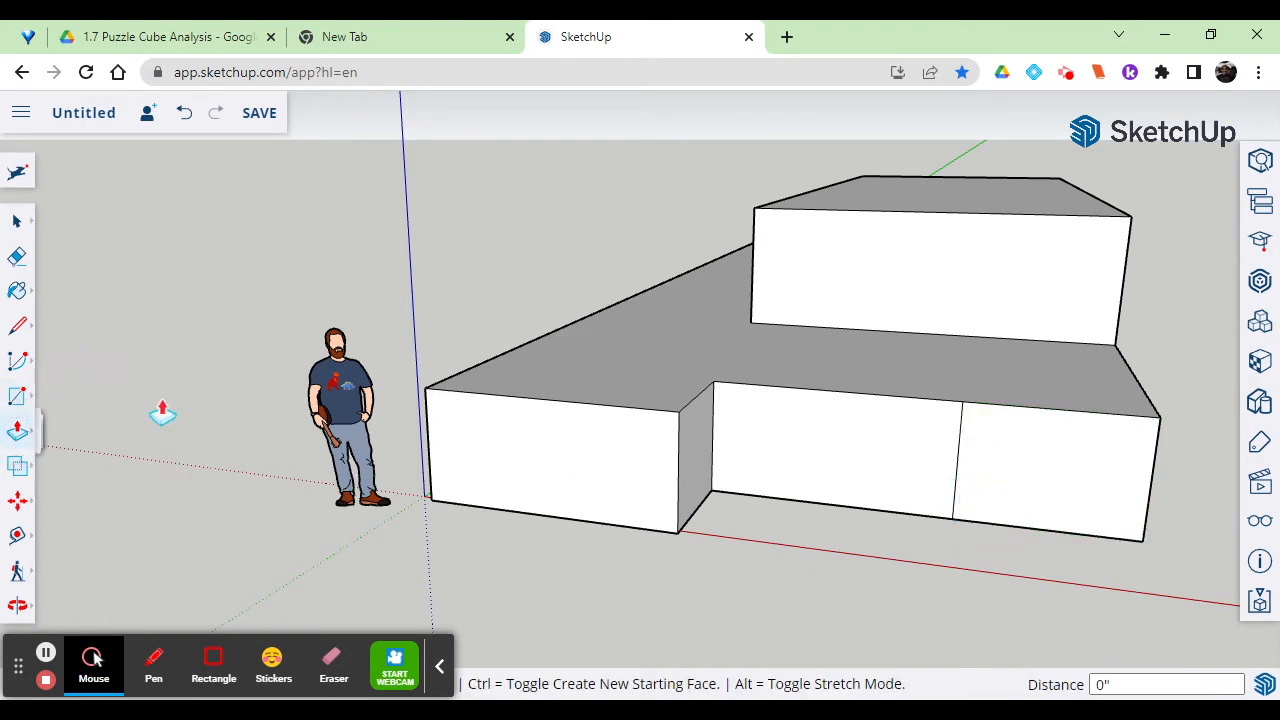
{"action": "left_click", "coordinate": [1020, 482]}
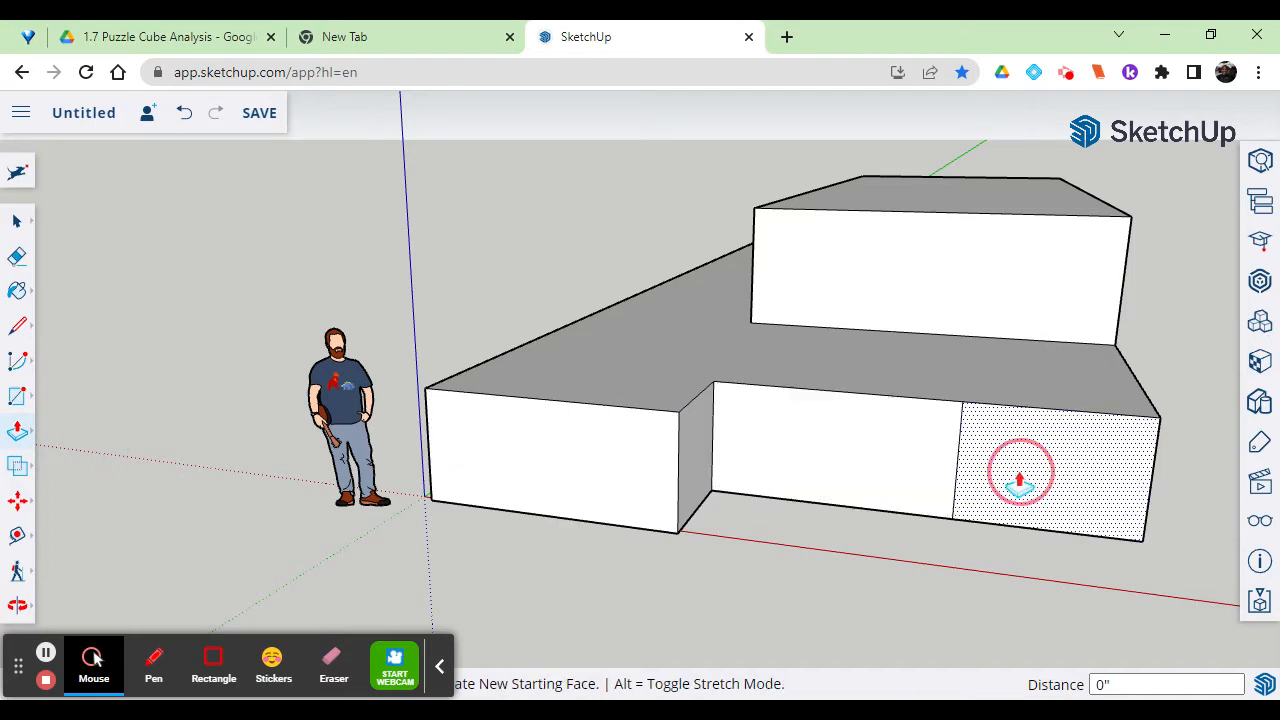
{"action": "left_click", "coordinate": [1020, 402]}
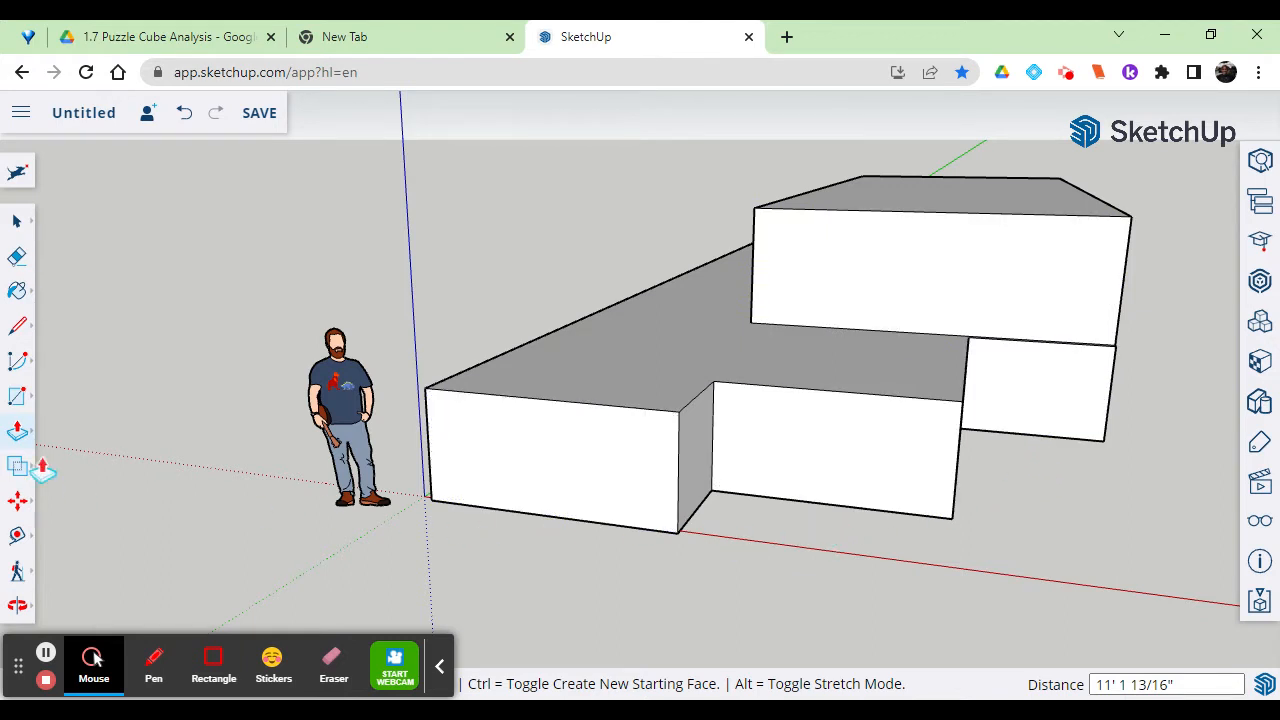
Step: Draw a rectangle about 2' 3" by 1' 9" inside the recessed front face and push it in about 3' 10" as an opening
{"action": "left_click", "coordinate": [18, 398]}
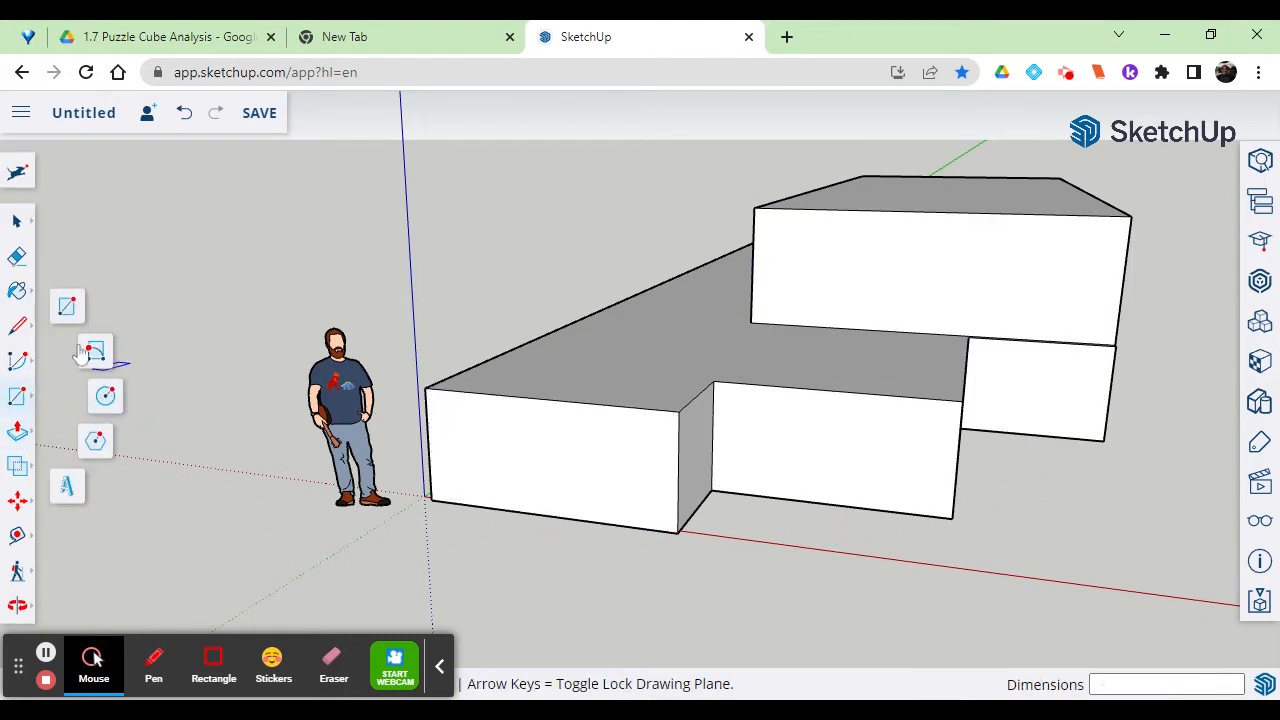
{"action": "left_click", "coordinate": [68, 310]}
{"action": "left_click", "coordinate": [828, 429]}
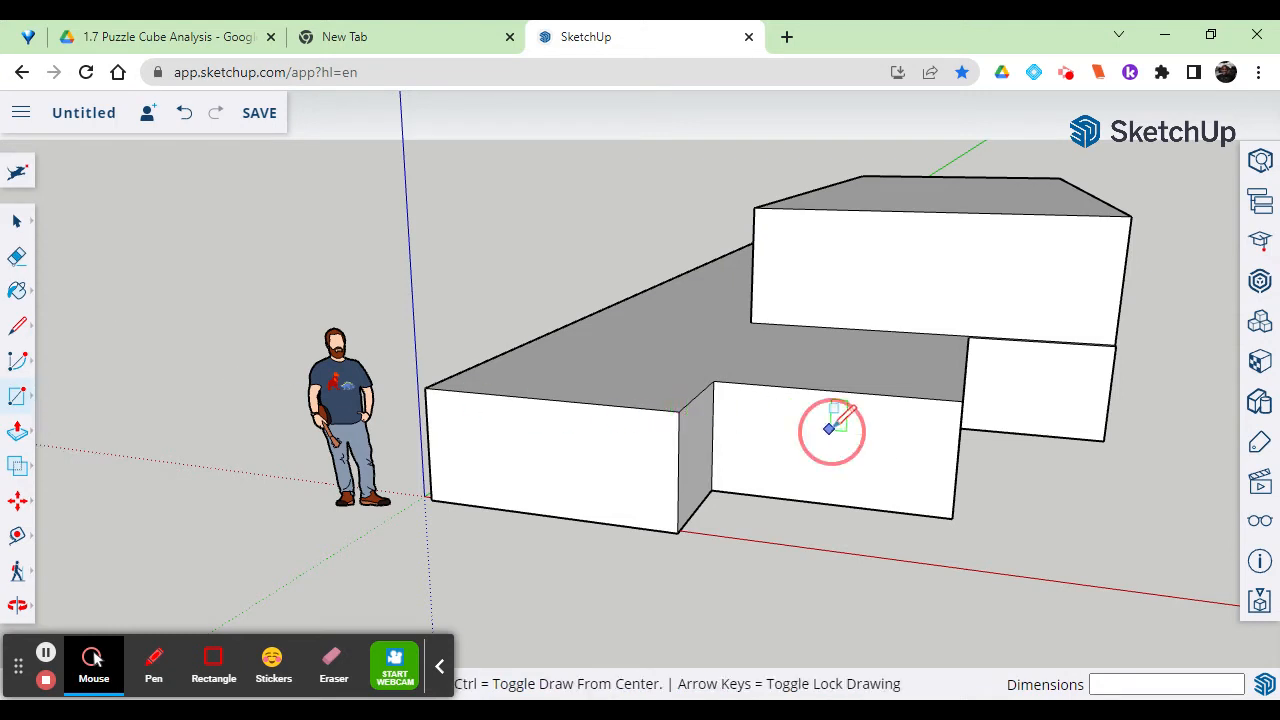
{"action": "left_click", "coordinate": [898, 484]}
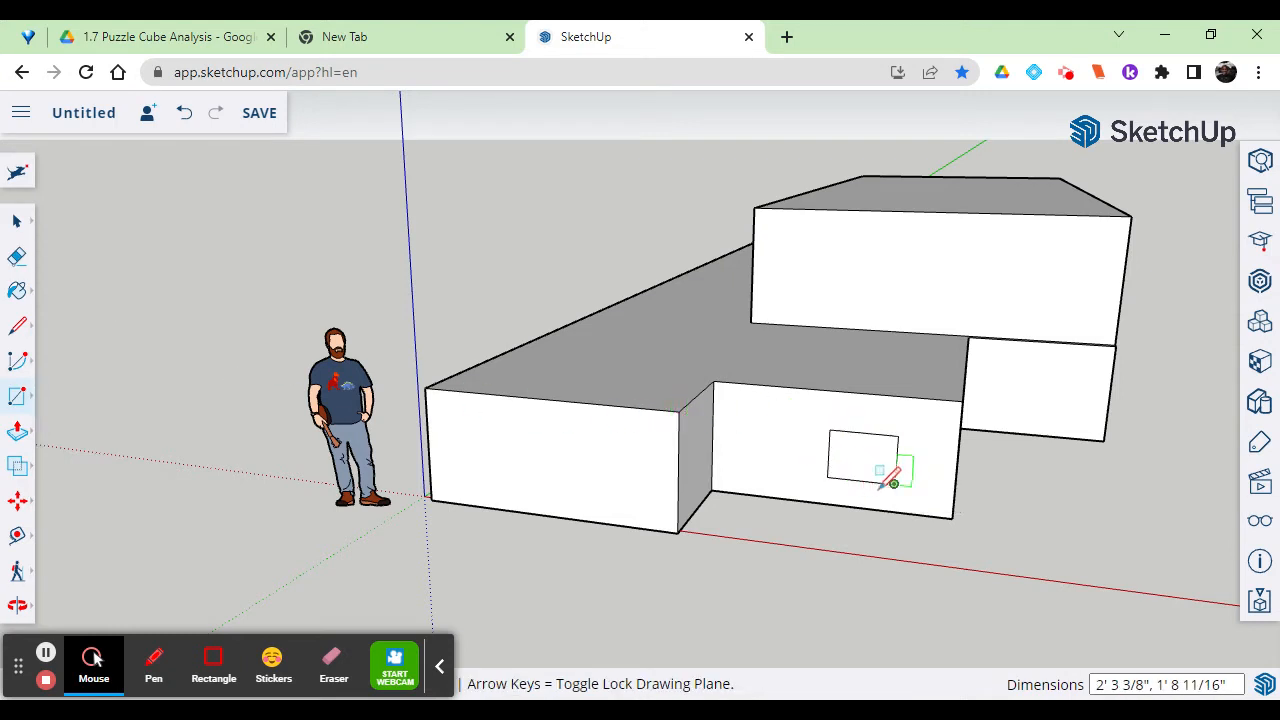
{"action": "left_click", "coordinate": [18, 440]}
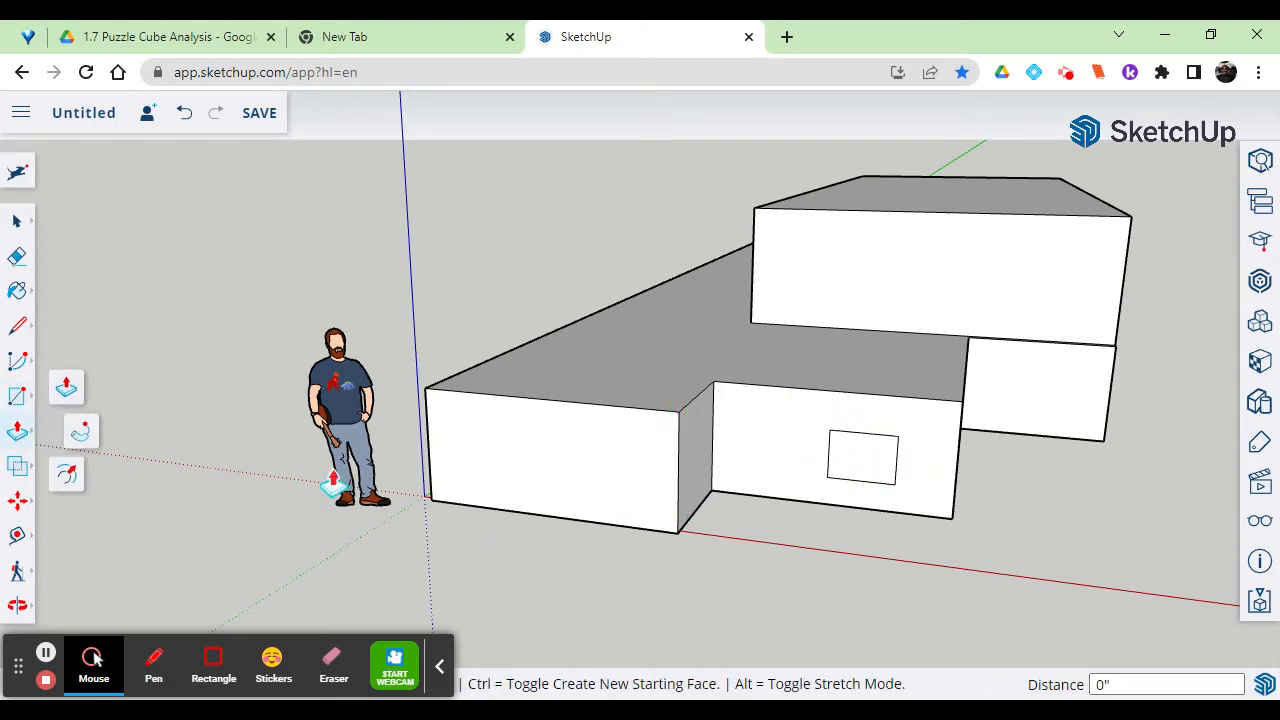
{"action": "left_click", "coordinate": [875, 440]}
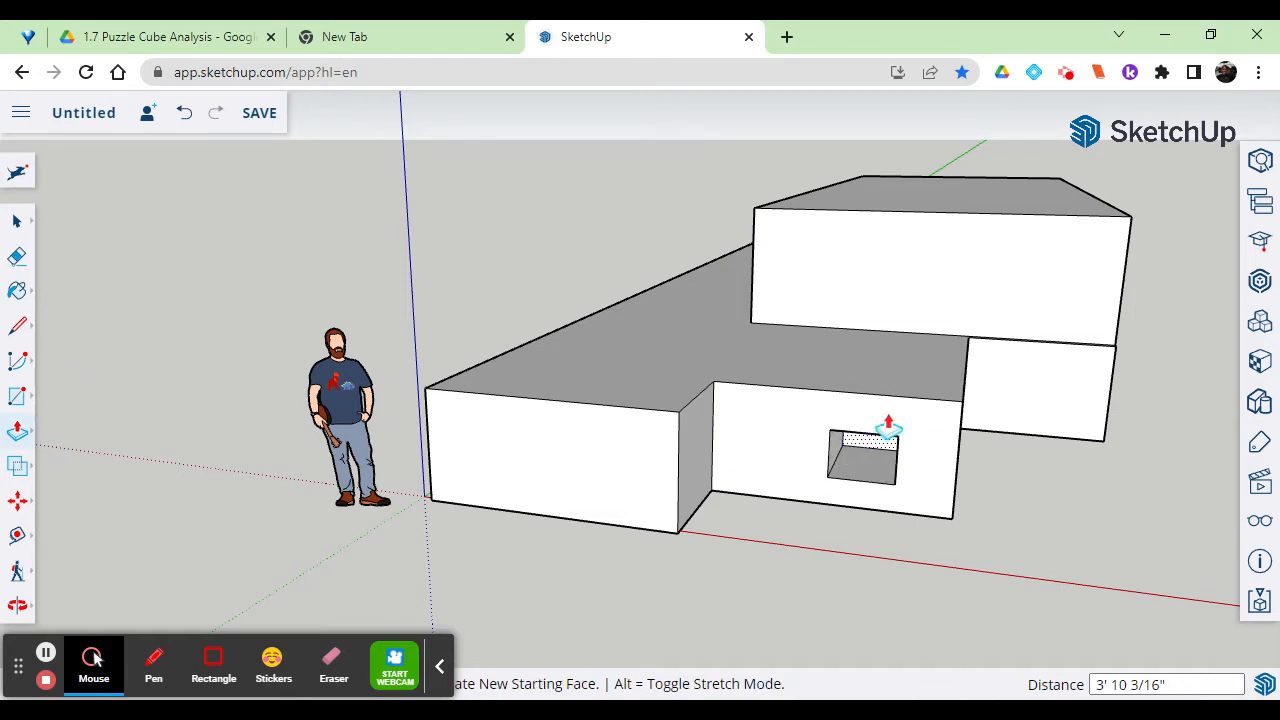
{"action": "left_click", "coordinate": [889, 434]}
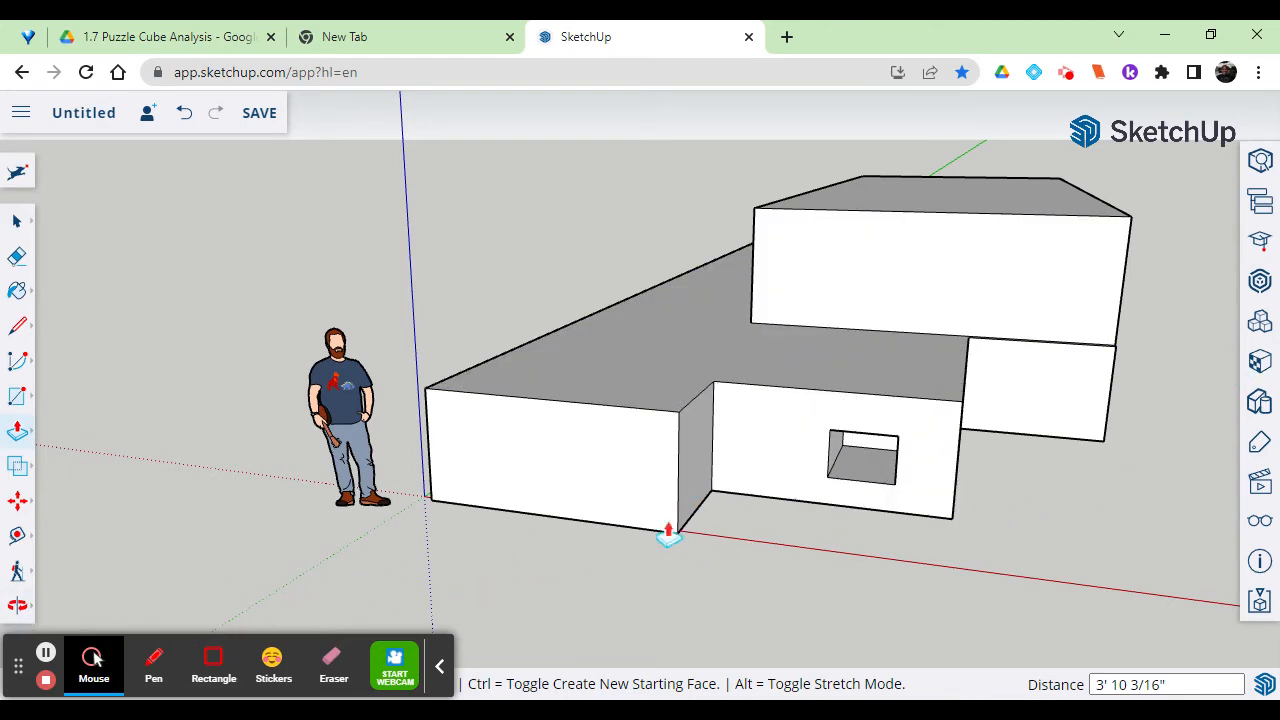
Step: Examine the building form's front opening, stepped blocks and long side from several angles and distances
{"action": "left_click", "coordinate": [17, 610]}
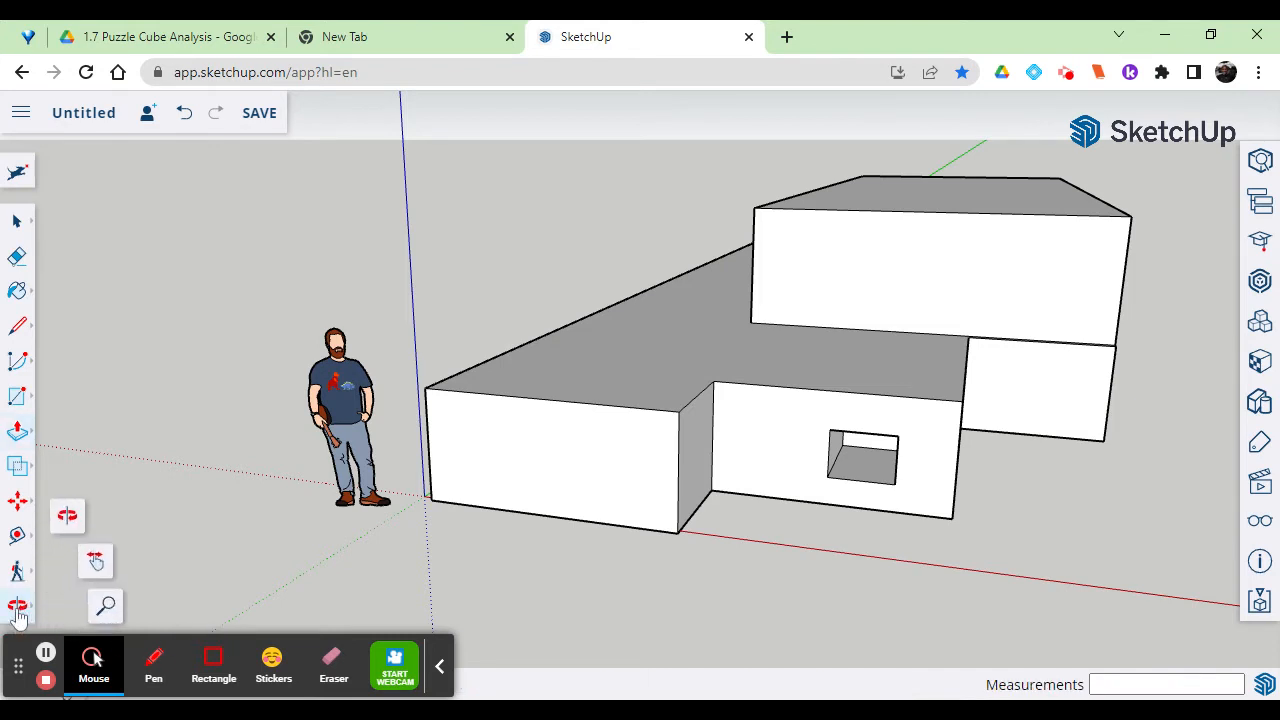
{"action": "left_click", "coordinate": [70, 522]}
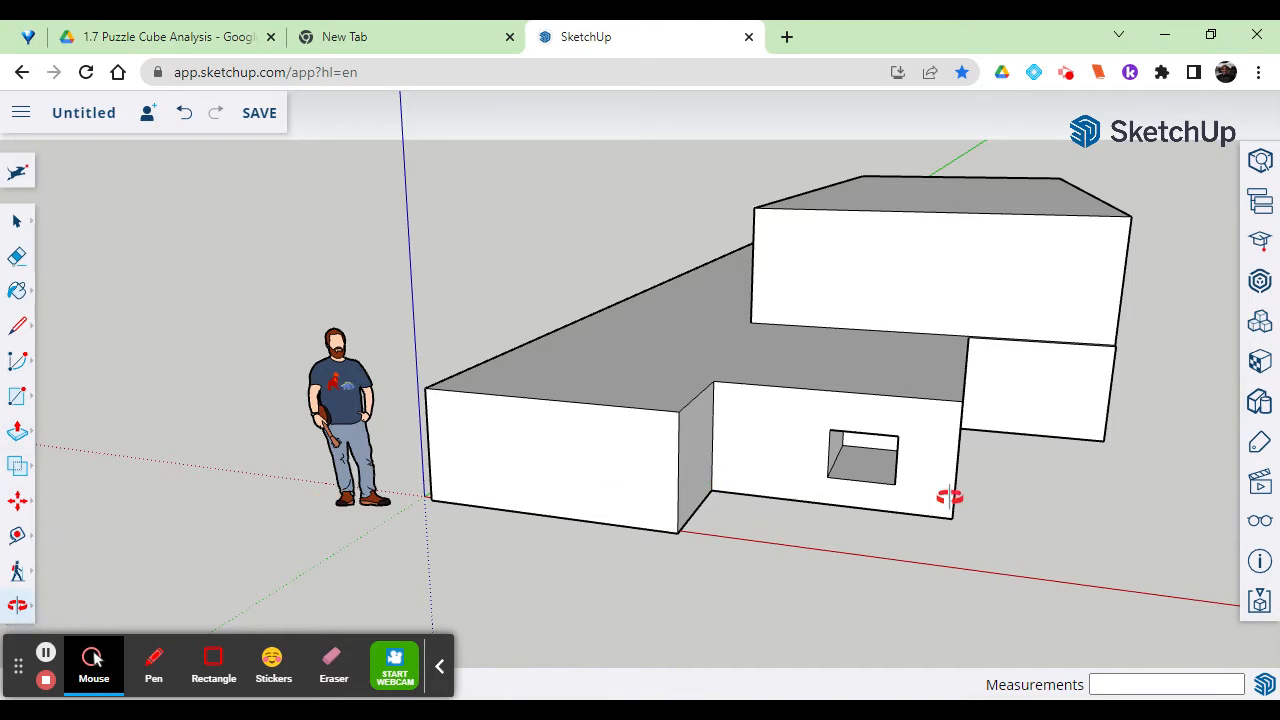
{"action": "left_click_drag", "start_coordinate": [950, 497], "coordinate": [1223, 457]}
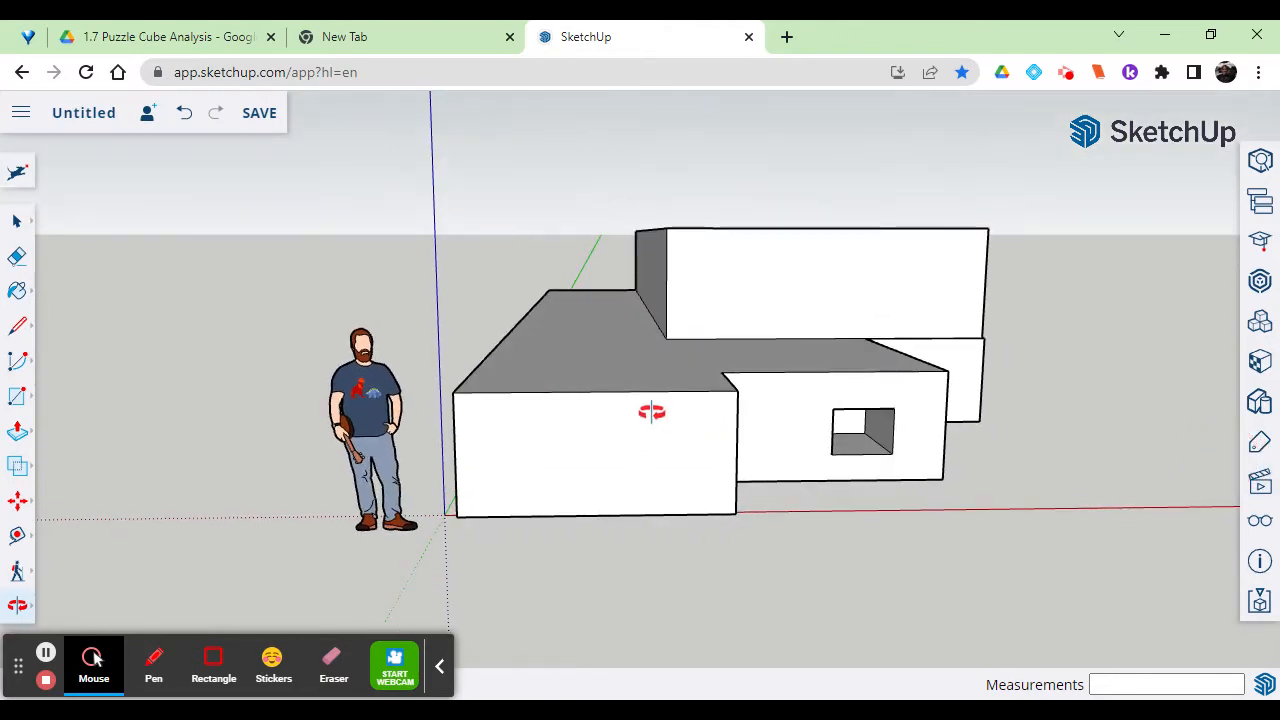
{"action": "left_click_drag", "start_coordinate": [651, 411], "coordinate": [875, 422]}
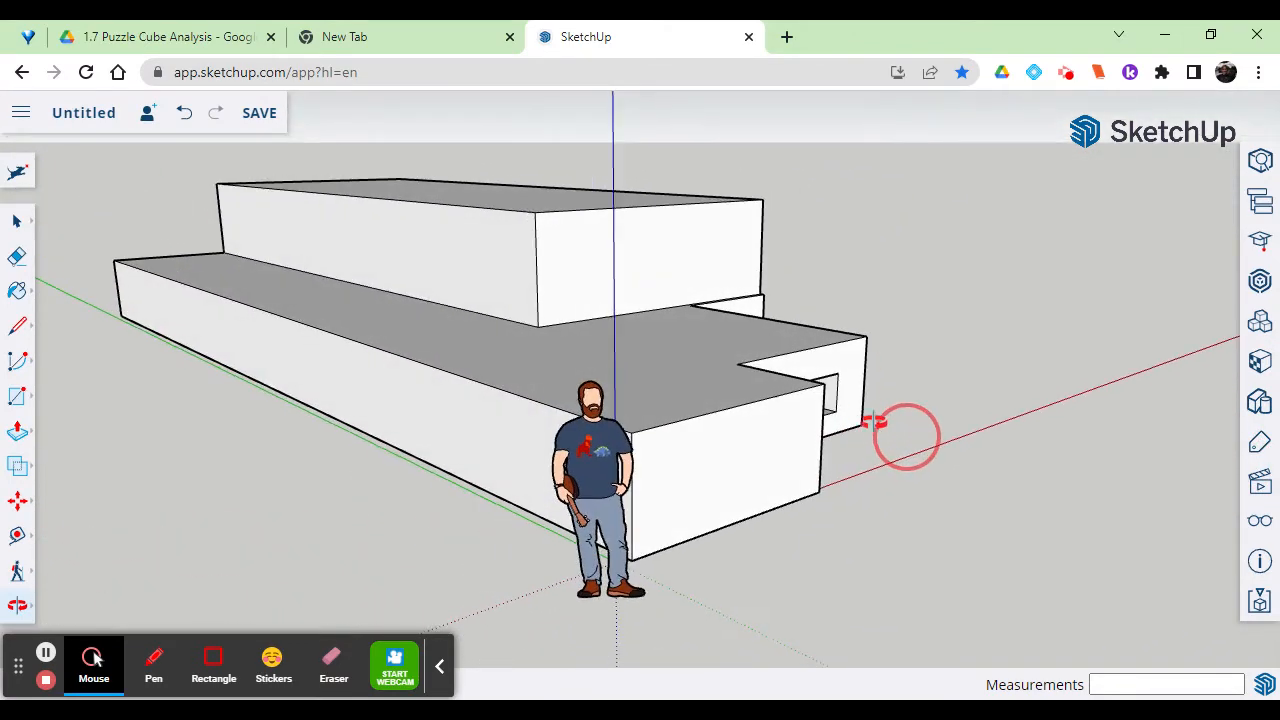
{"action": "left_click_drag", "start_coordinate": [511, 334], "coordinate": [714, 320]}
{"action": "scroll", "coordinate": [714, 320], "scroll_direction": "down", "scroll_amount": 1}
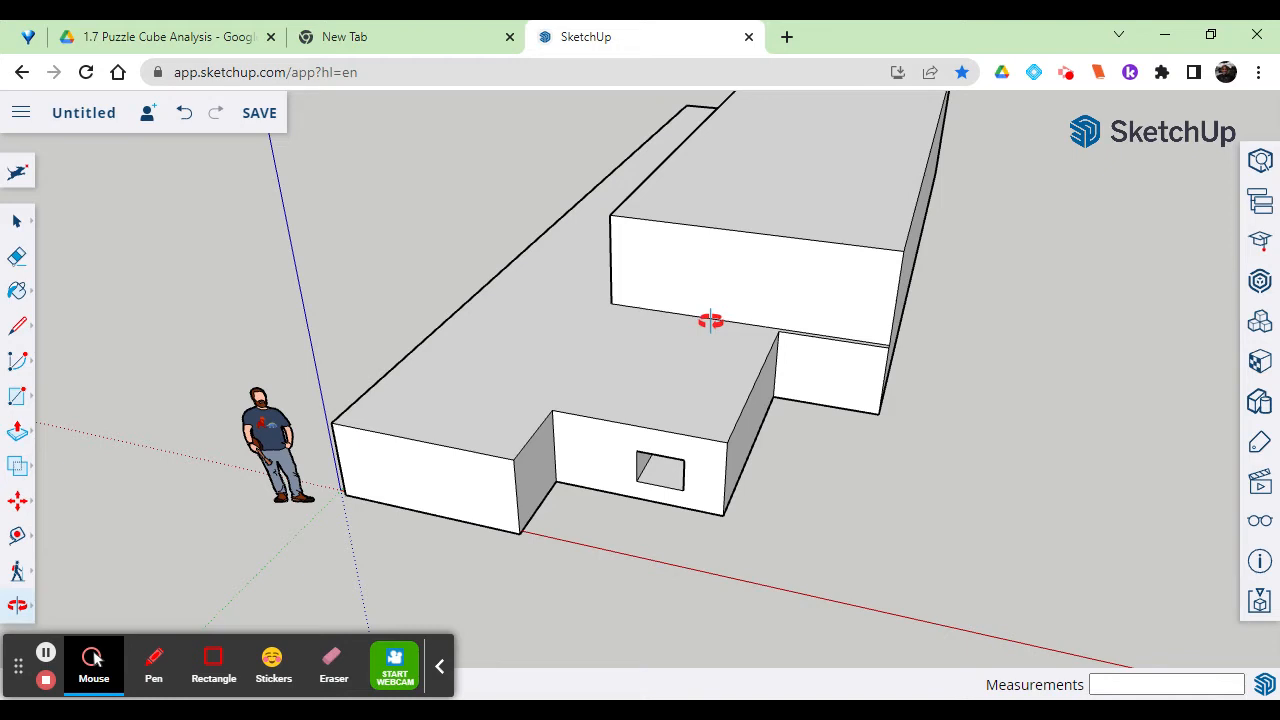
{"action": "scroll", "coordinate": [710, 320], "scroll_direction": "up", "scroll_amount": 2}
{"action": "scroll", "coordinate": [710, 320], "scroll_direction": "down", "scroll_amount": 3}
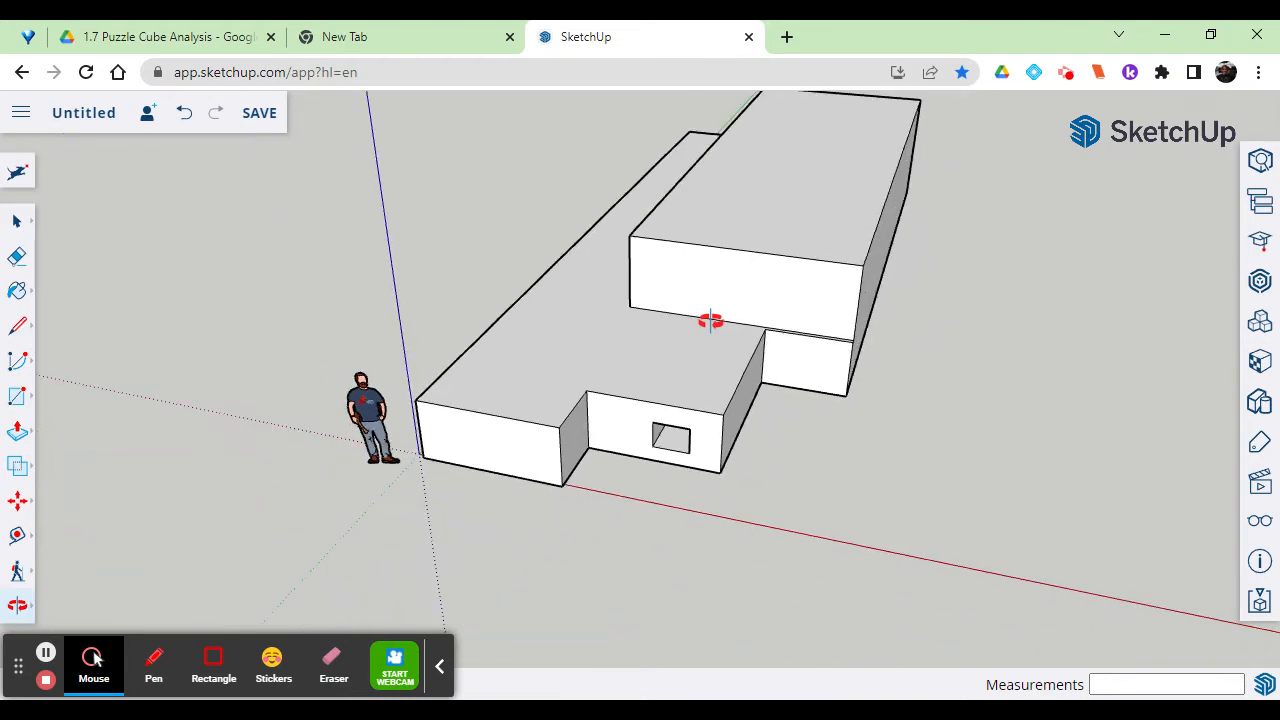
{"action": "scroll", "coordinate": [710, 320], "scroll_direction": "down", "scroll_amount": 2}
{"action": "scroll", "coordinate": [710, 320], "scroll_direction": "up", "scroll_amount": 2}
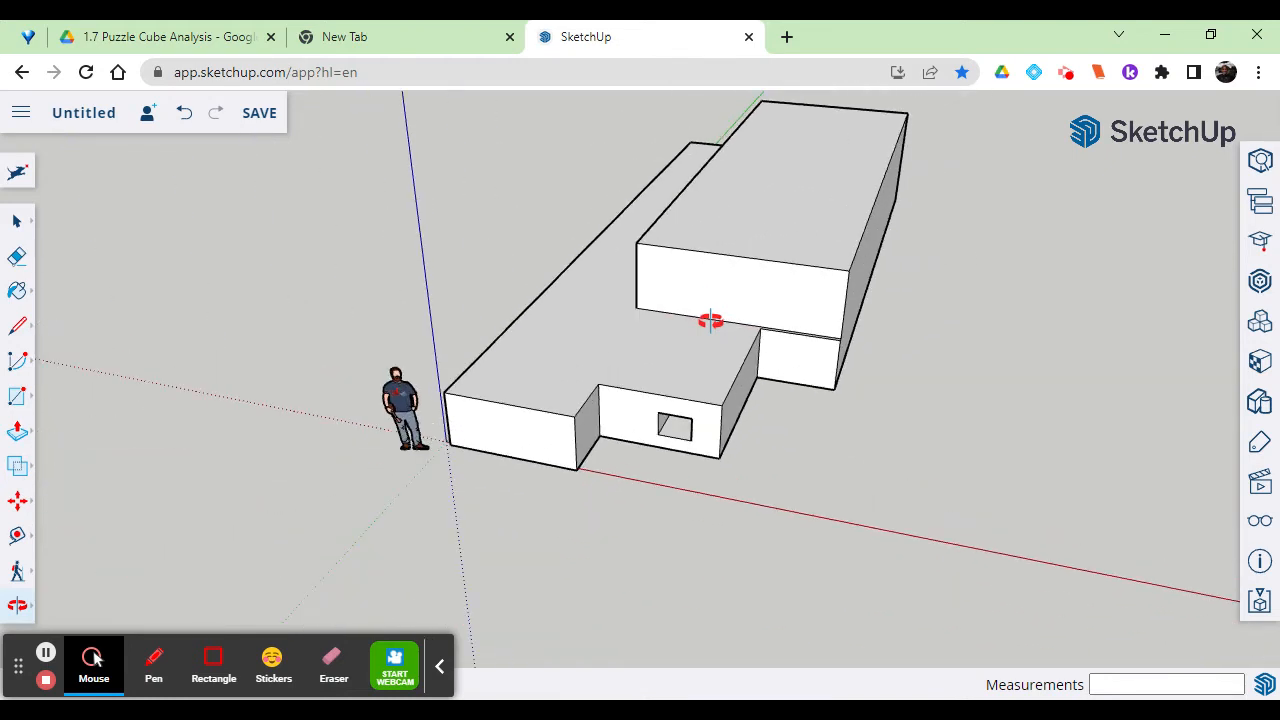
{"action": "scroll", "coordinate": [710, 320], "scroll_direction": "up", "scroll_amount": 1}
{"action": "scroll", "coordinate": [710, 320], "scroll_direction": "down", "scroll_amount": 3}
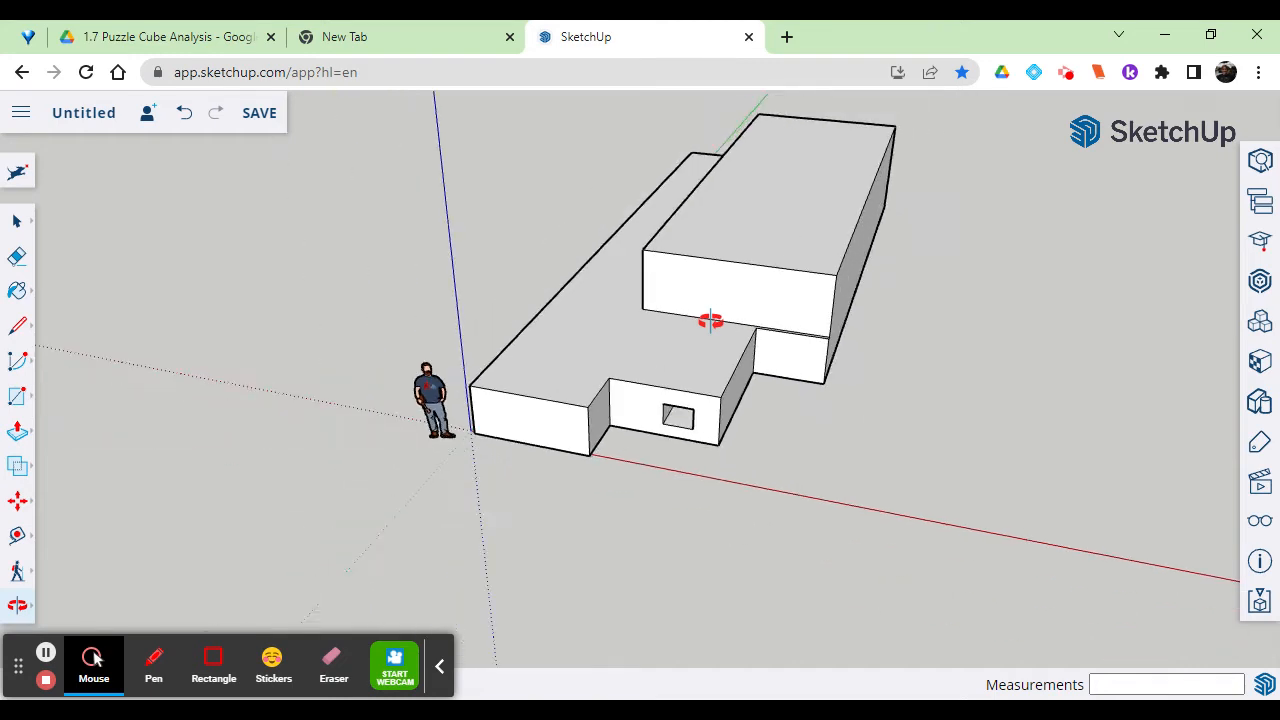
{"action": "scroll", "coordinate": [710, 320], "scroll_direction": "up", "scroll_amount": 2}
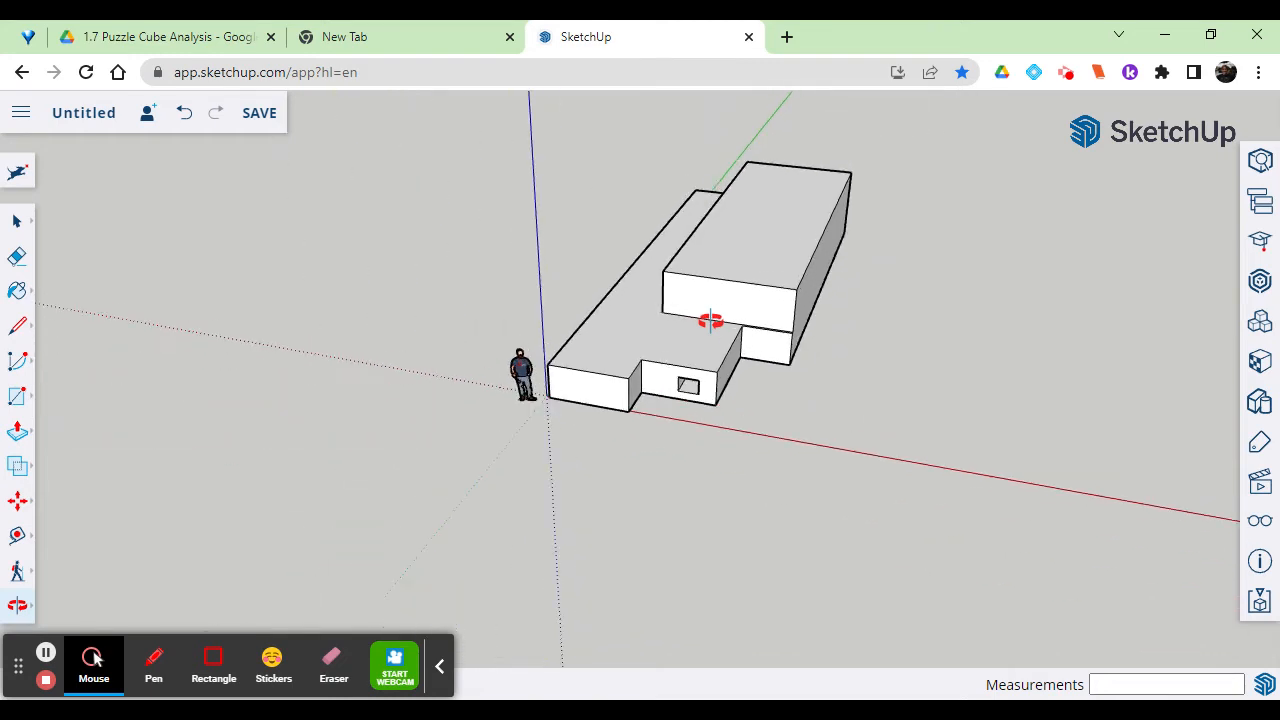
{"action": "scroll", "coordinate": [710, 320], "scroll_direction": "down", "scroll_amount": 3}
{"action": "scroll", "coordinate": [710, 320], "scroll_direction": "up", "scroll_amount": 3}
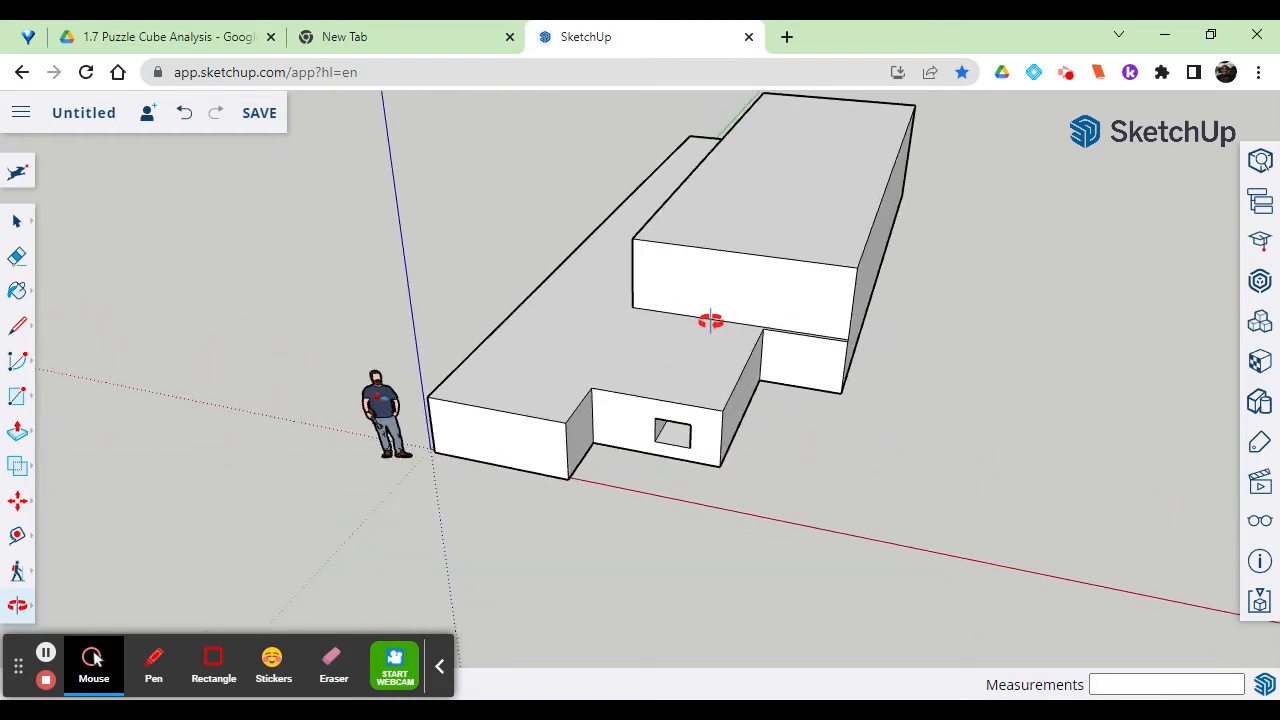
{"action": "left_click_drag", "start_coordinate": [984, 288], "coordinate": [1049, 289]}
{"action": "left_click_drag", "start_coordinate": [566, 323], "coordinate": [855, 441]}
{"action": "left_click_drag", "start_coordinate": [591, 362], "coordinate": [517, 346]}
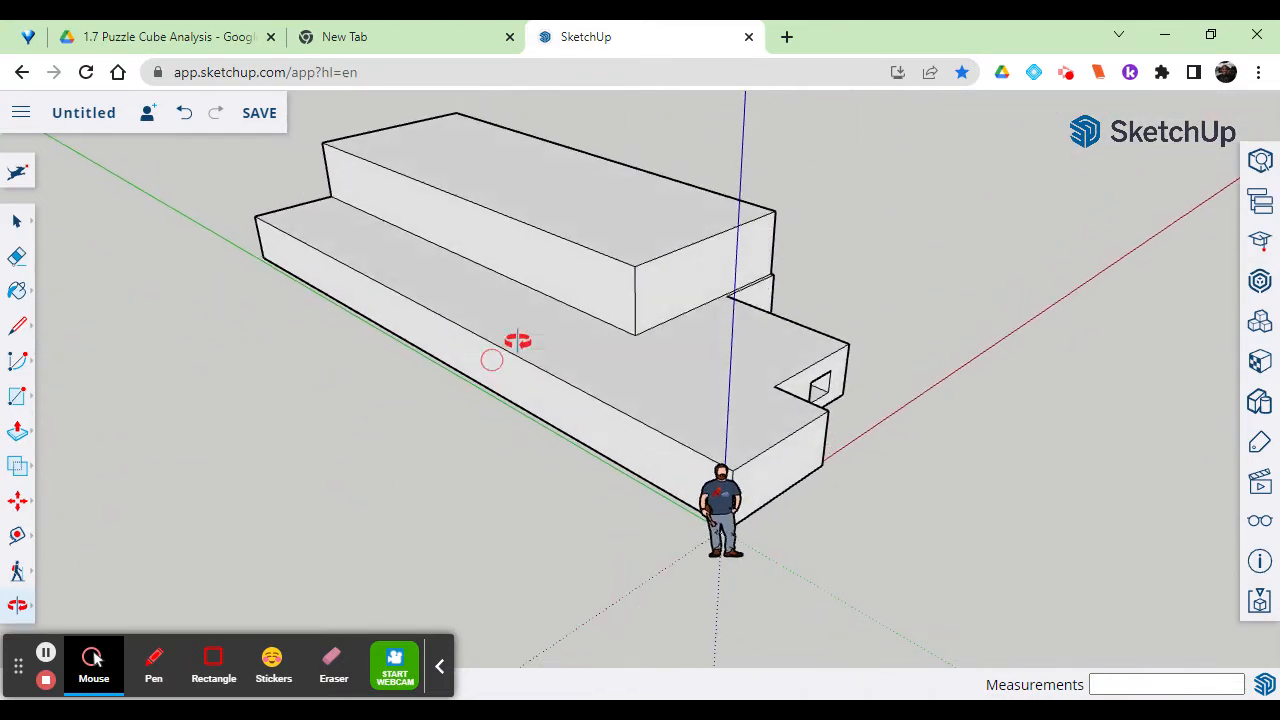
{"action": "left_click_drag", "start_coordinate": [877, 289], "coordinate": [969, 283]}
{"action": "left_click_drag", "start_coordinate": [386, 320], "coordinate": [406, 360]}
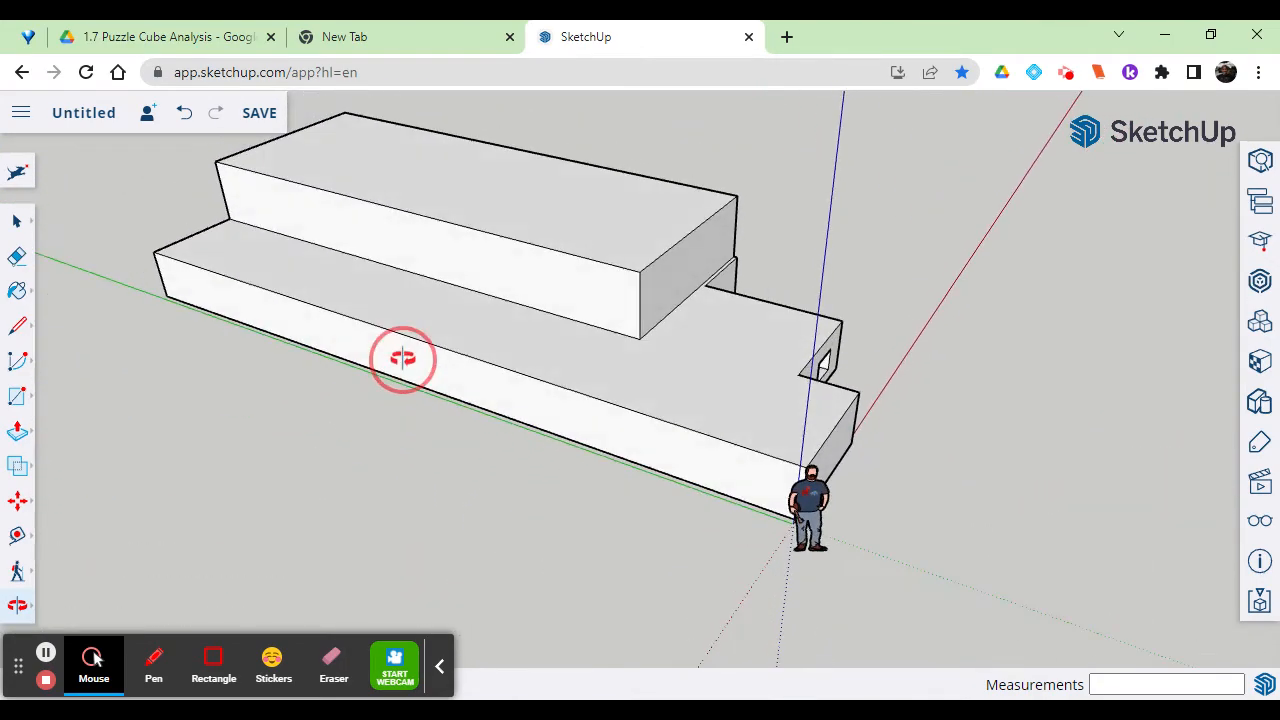
{"action": "left_click_drag", "start_coordinate": [449, 214], "coordinate": [404, 197]}
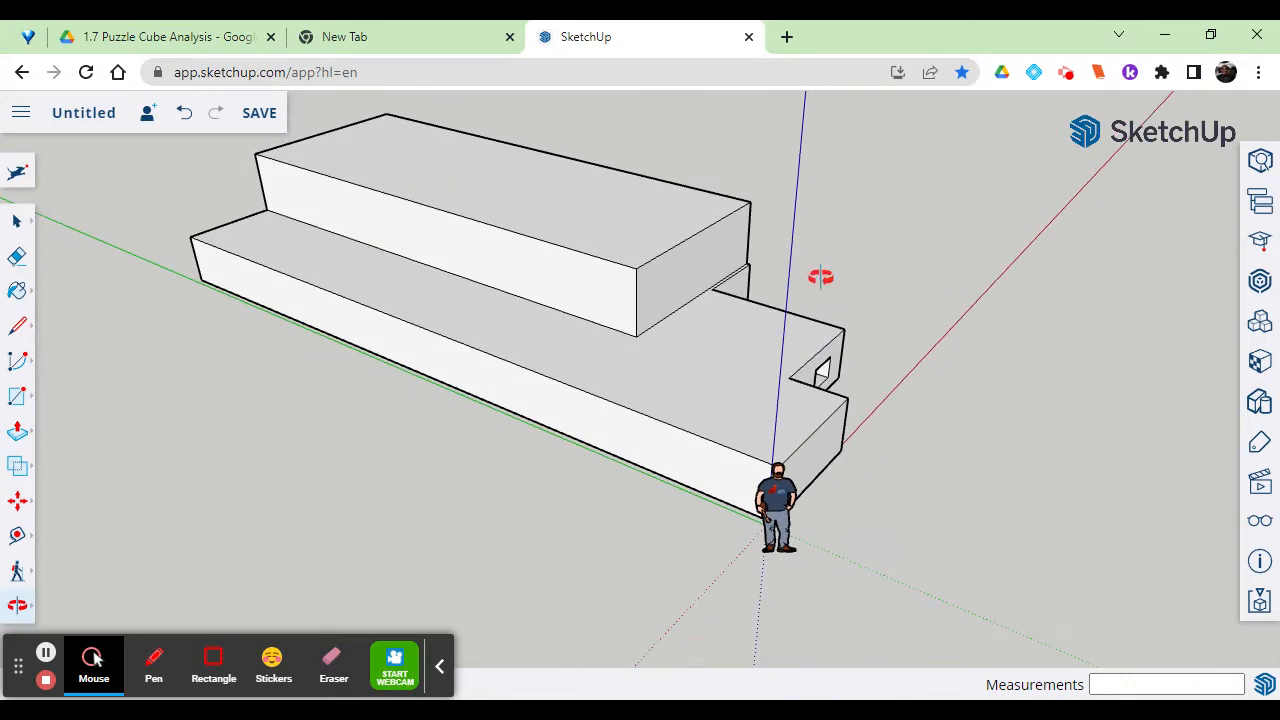
{"action": "left_click_drag", "start_coordinate": [820, 277], "coordinate": [440, 280]}
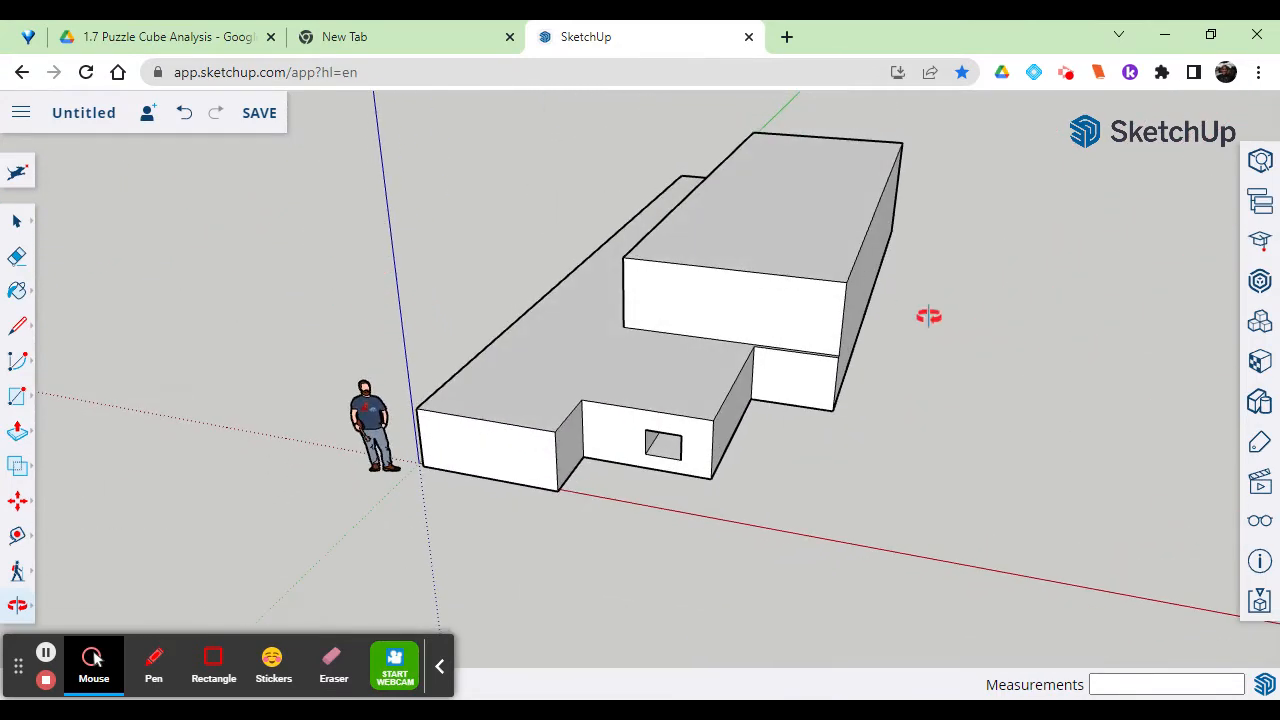
{"action": "left_click_drag", "start_coordinate": [928, 316], "coordinate": [957, 355]}
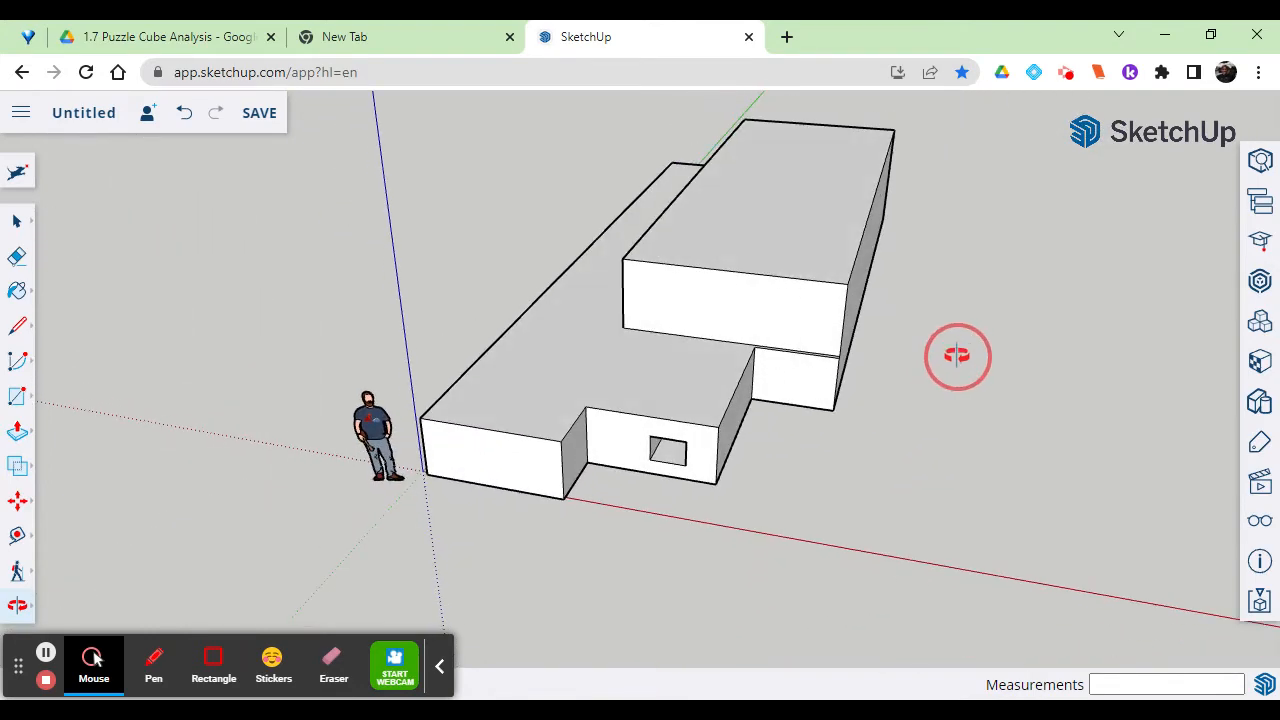
{"action": "left_click_drag", "start_coordinate": [620, 351], "coordinate": [1015, 313]}
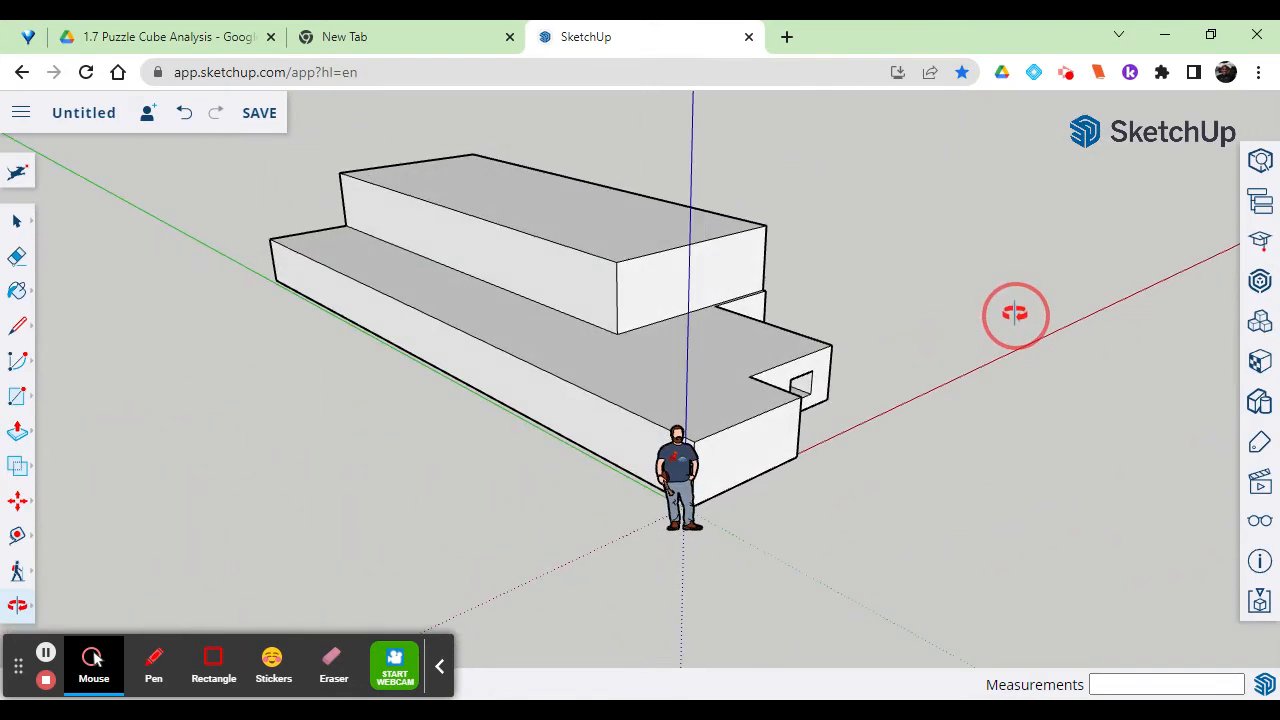
{"action": "left_click_drag", "start_coordinate": [423, 389], "coordinate": [543, 323]}
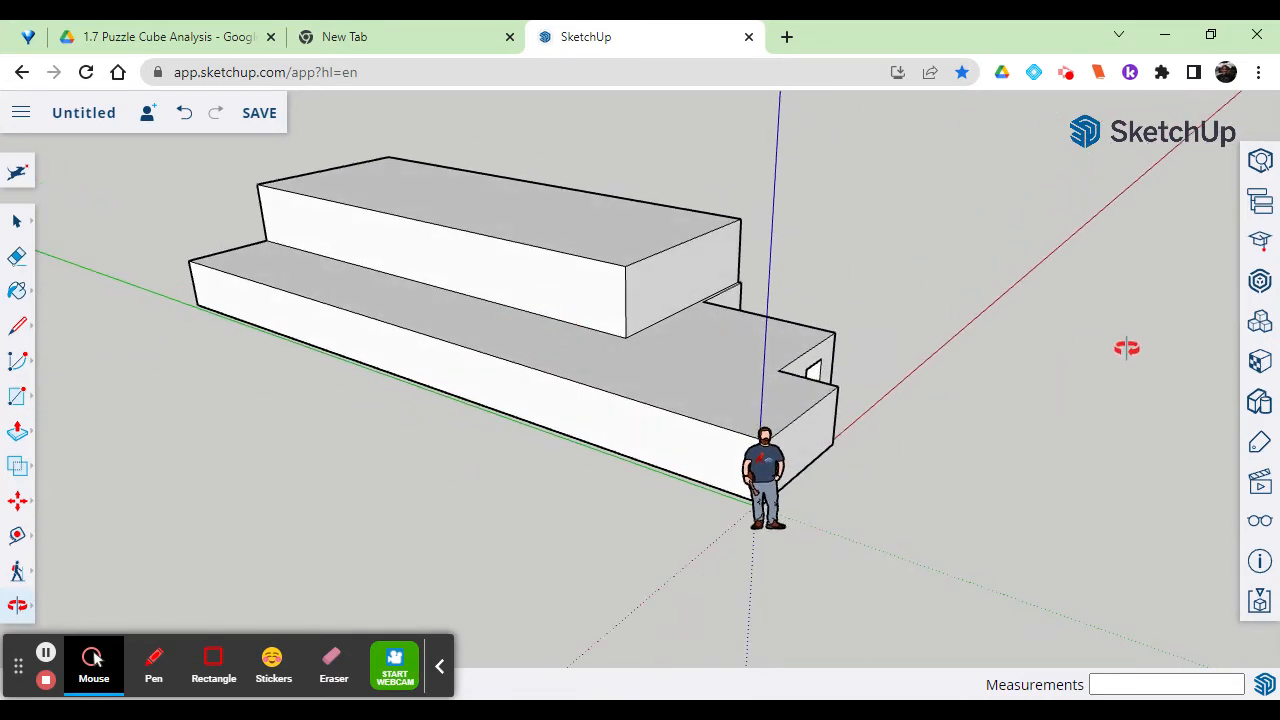
Step: Paint the lower block's top face with the Ty_Red material and its long side face with Ty_Brown2
{"action": "left_click", "coordinate": [1260, 324]}
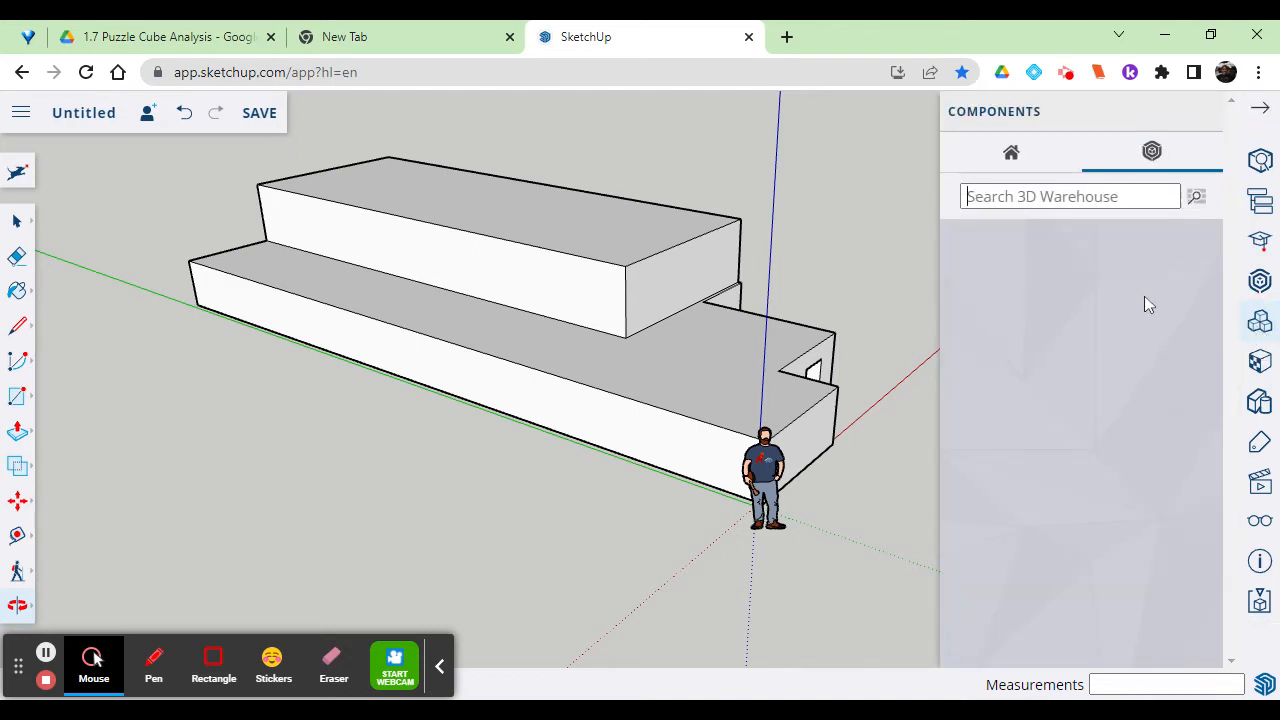
{"action": "left_click", "coordinate": [1258, 364]}
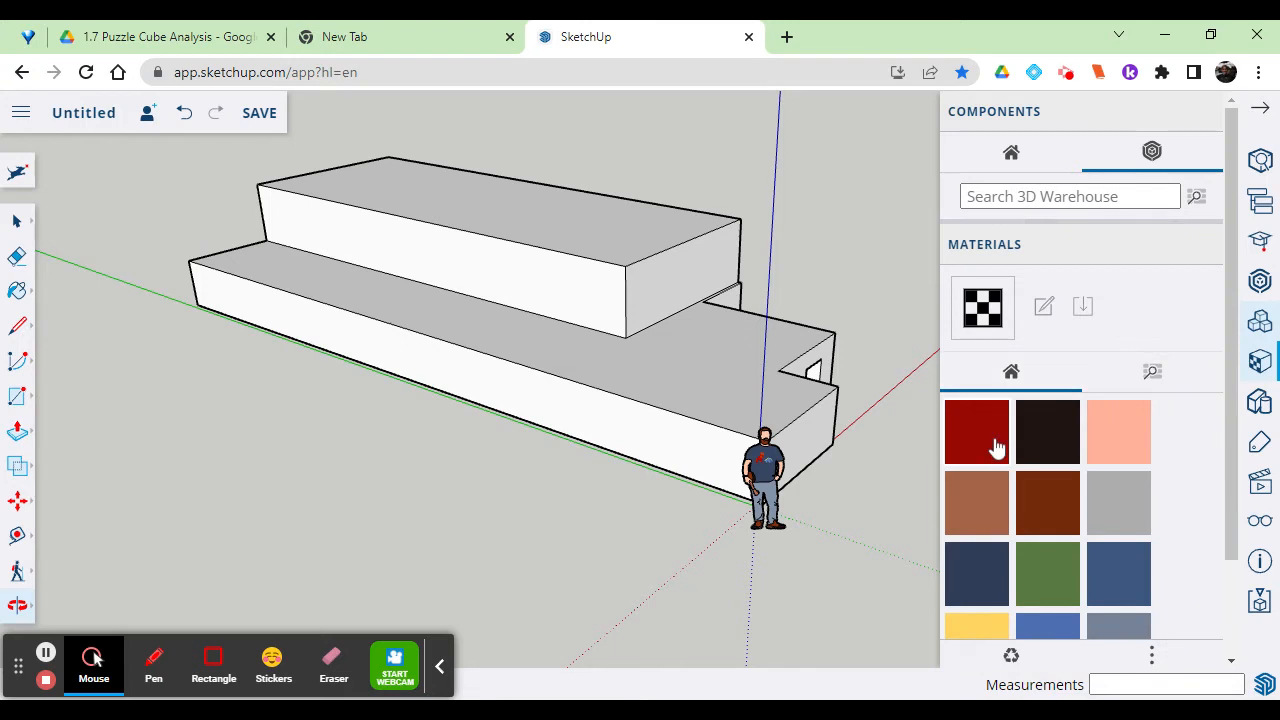
{"action": "left_click", "coordinate": [997, 447]}
{"action": "left_click", "coordinate": [695, 387]}
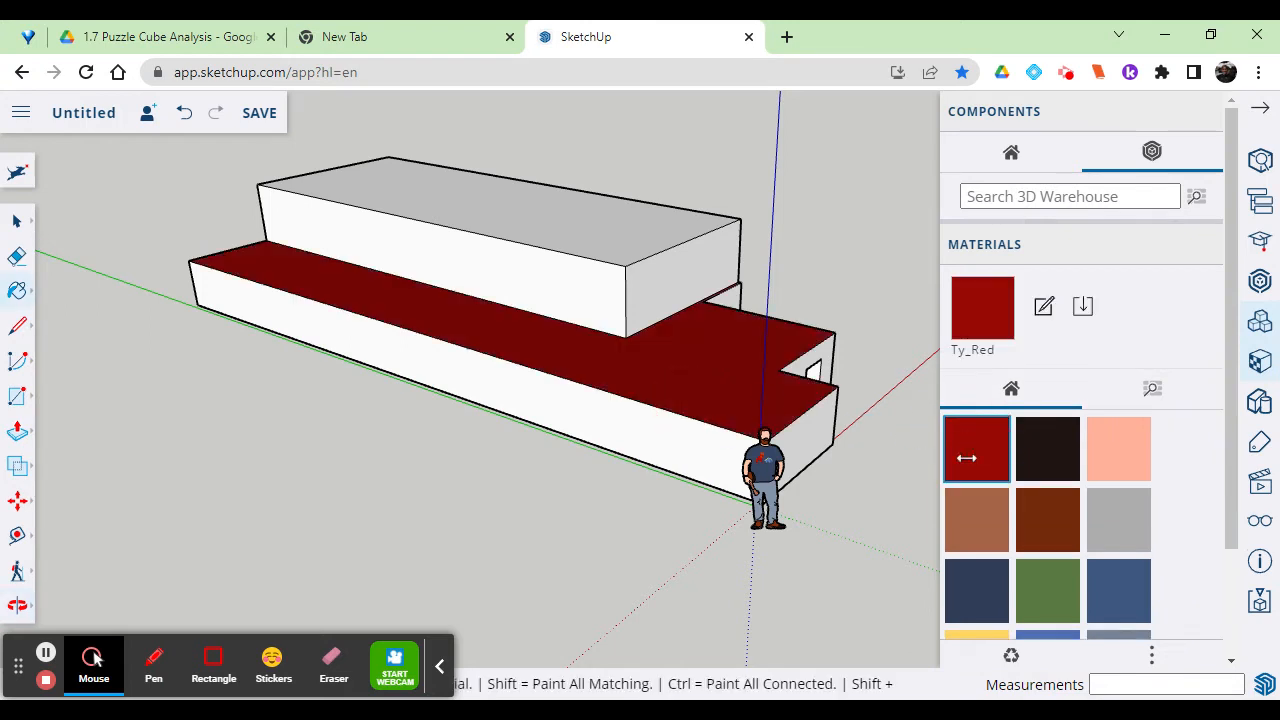
{"action": "left_click", "coordinate": [1048, 520]}
{"action": "left_click", "coordinate": [706, 464]}
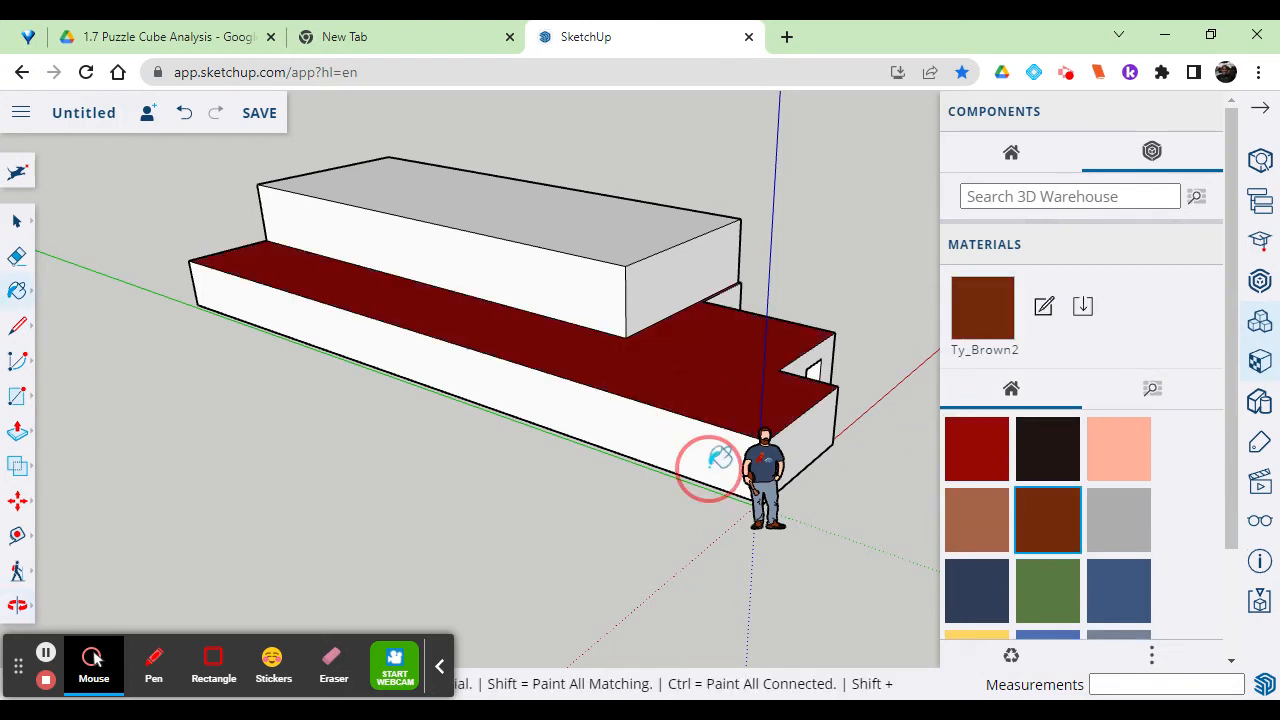
Step: Look through the list of available style collections below the Architectural Design Style
{"action": "left_click", "coordinate": [1259, 366]}
{"action": "left_click", "coordinate": [1259, 403]}
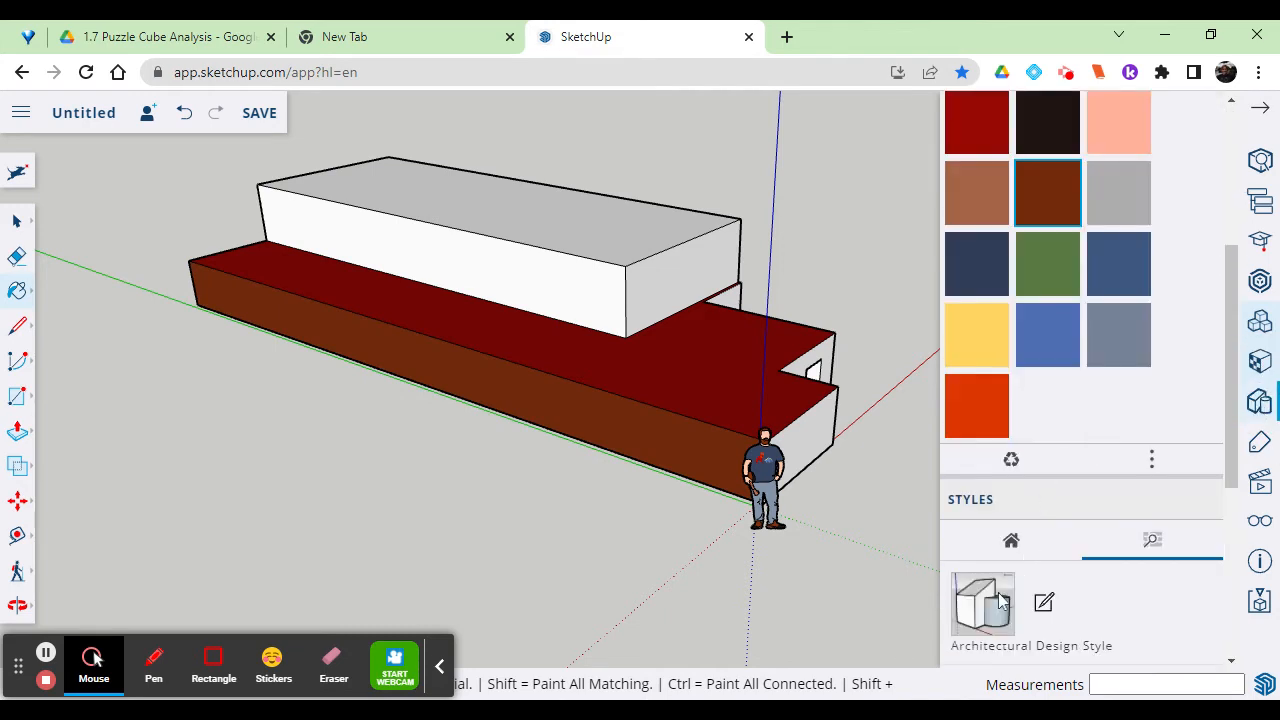
{"action": "scroll", "coordinate": [1000, 591], "scroll_direction": "down", "scroll_amount": 5}
{"action": "scroll", "coordinate": [1000, 591], "scroll_direction": "down", "scroll_amount": 1}
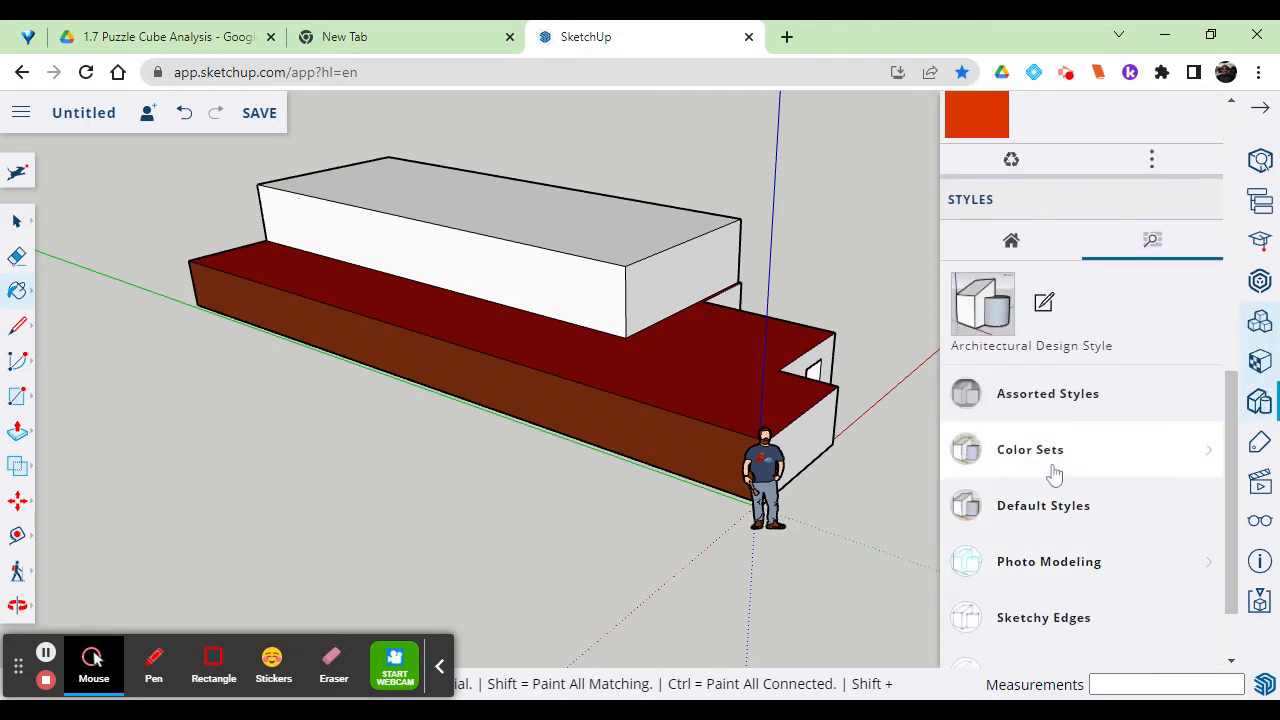
{"action": "scroll", "coordinate": [1055, 470], "scroll_direction": "down", "scroll_amount": 1}
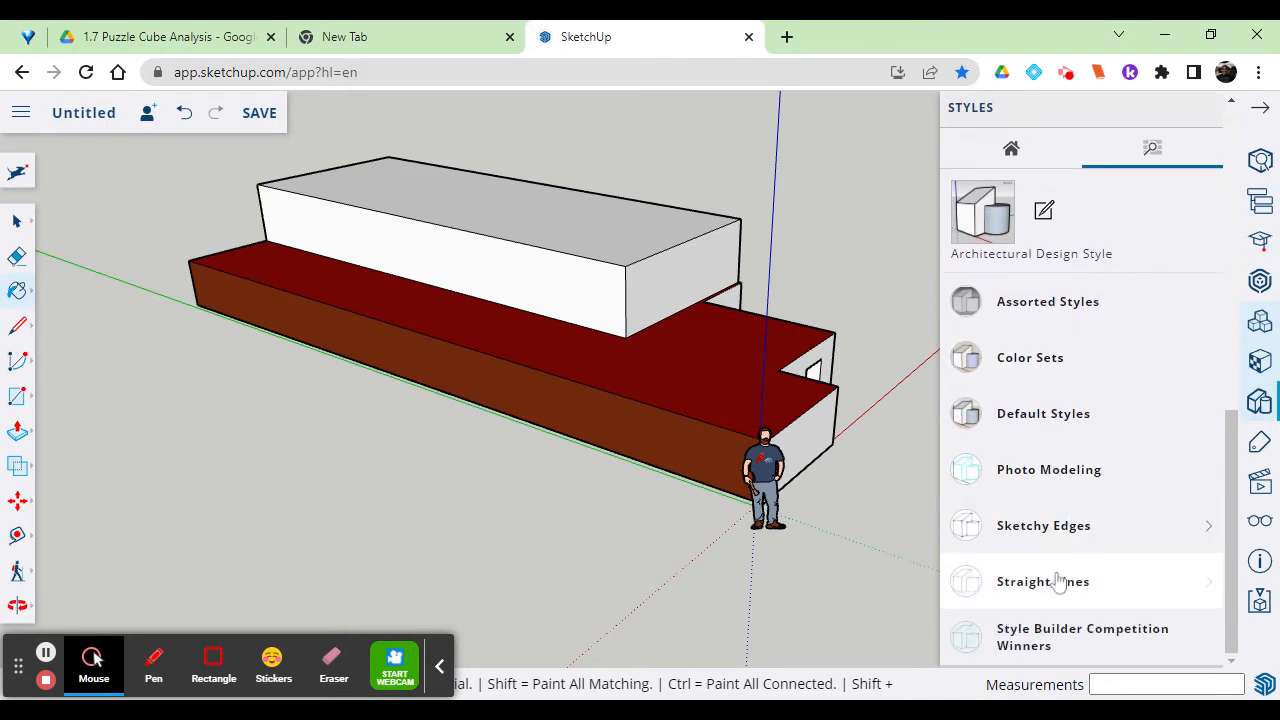
{"action": "scroll", "coordinate": [1058, 512], "scroll_direction": "up", "scroll_amount": 3}
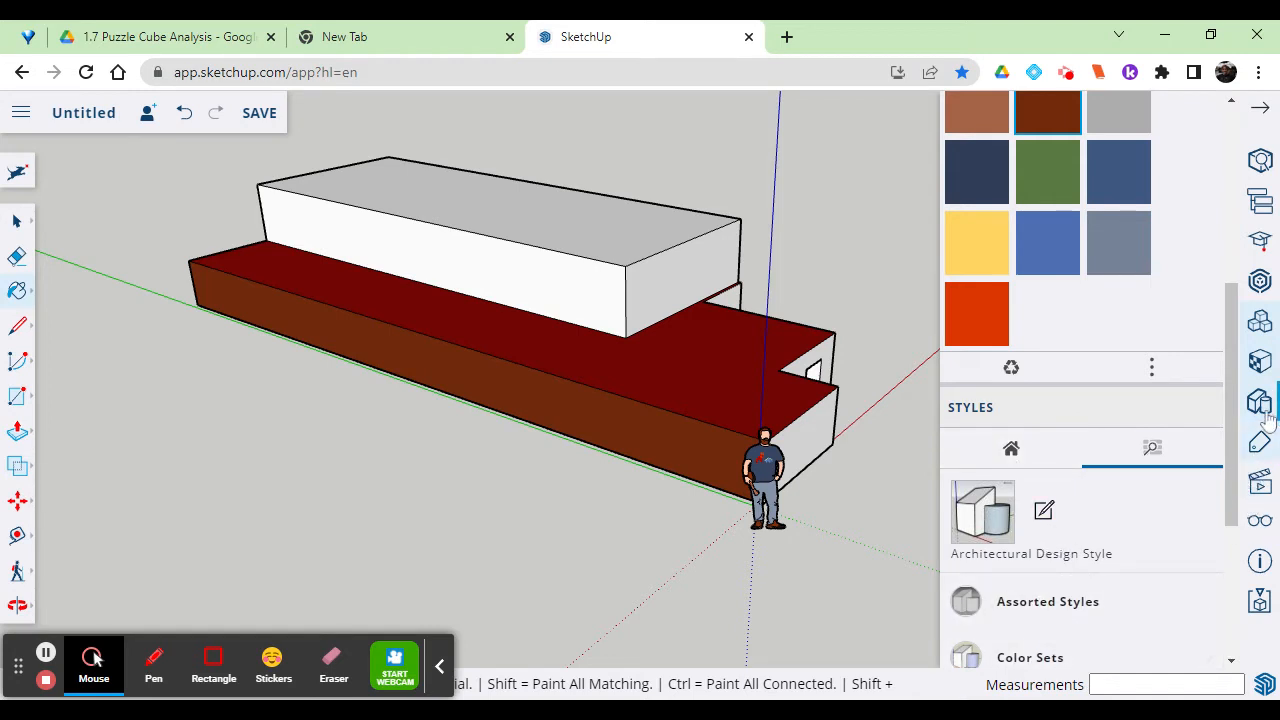
Step: Try to edit the Ty_Brown2 material
{"action": "left_click", "coordinate": [1260, 363]}
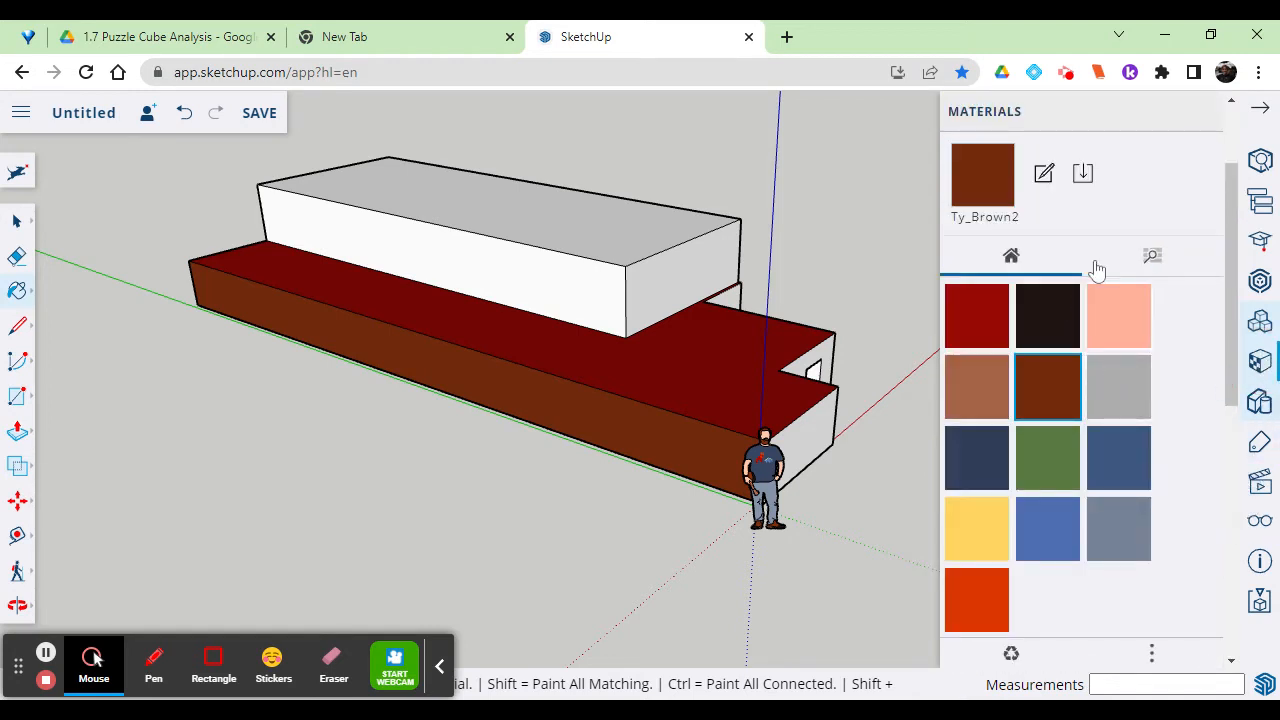
{"action": "left_click", "coordinate": [1044, 176]}
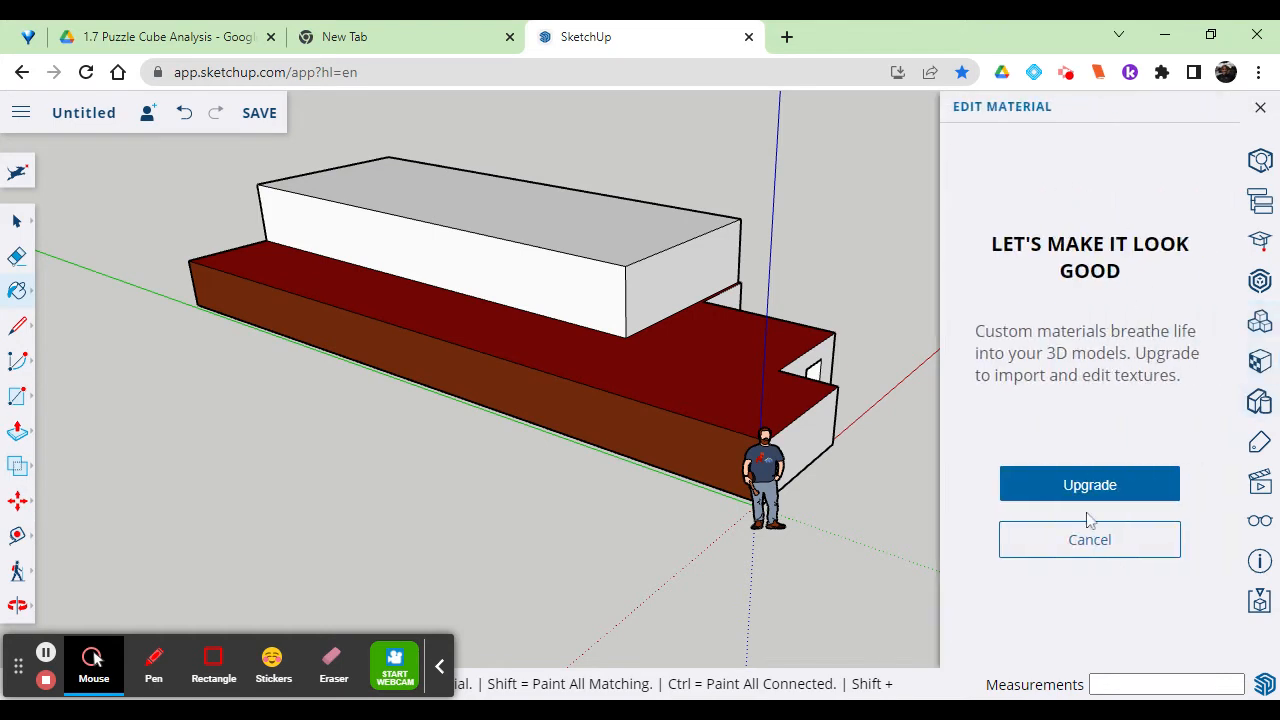
{"action": "left_click", "coordinate": [1090, 539]}
Step: Expand the Color Sets styles and look over the available components, materials and other style collections
{"action": "left_click", "coordinate": [1260, 400]}
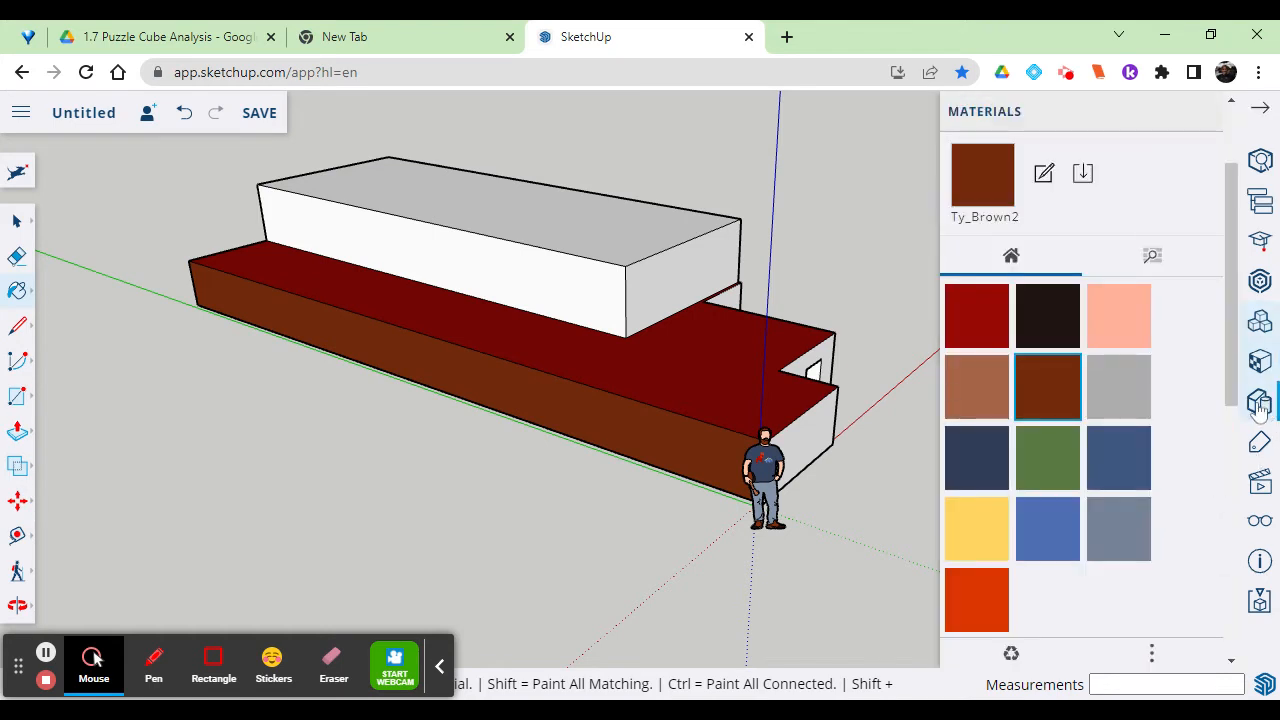
{"action": "left_click", "coordinate": [1259, 405]}
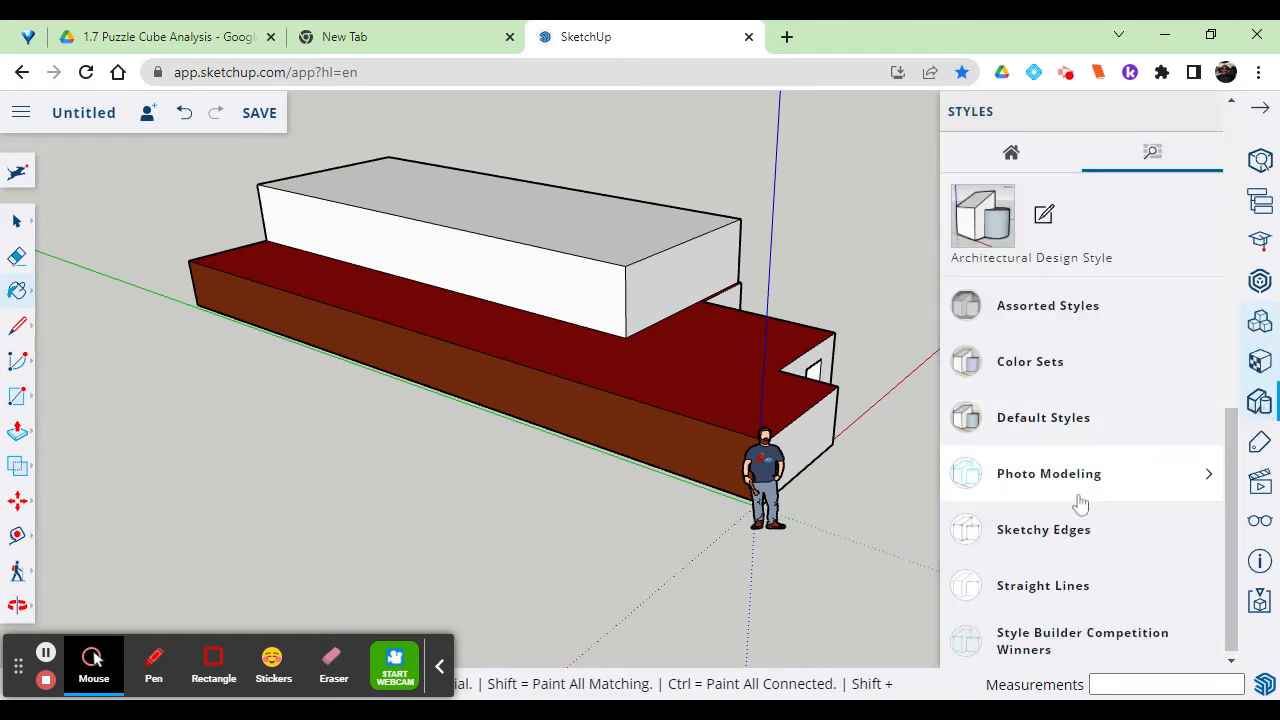
{"action": "left_click", "coordinate": [1058, 388]}
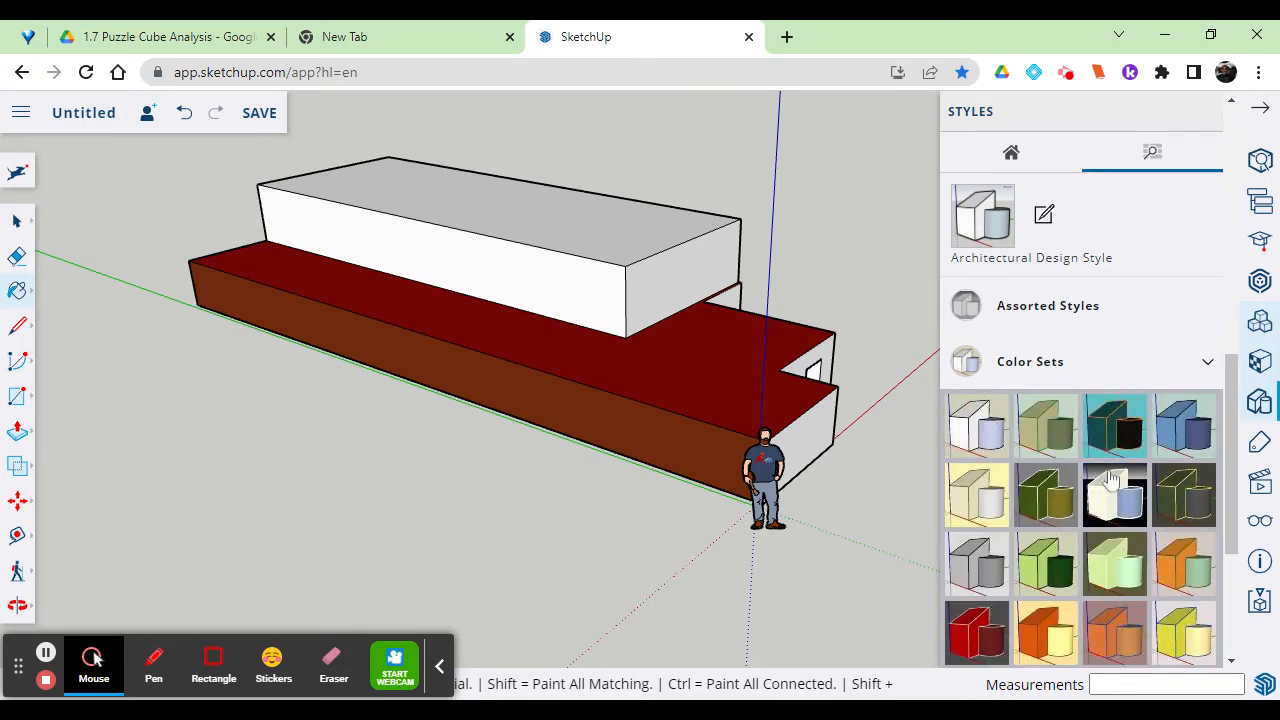
{"action": "left_click", "coordinate": [1260, 322]}
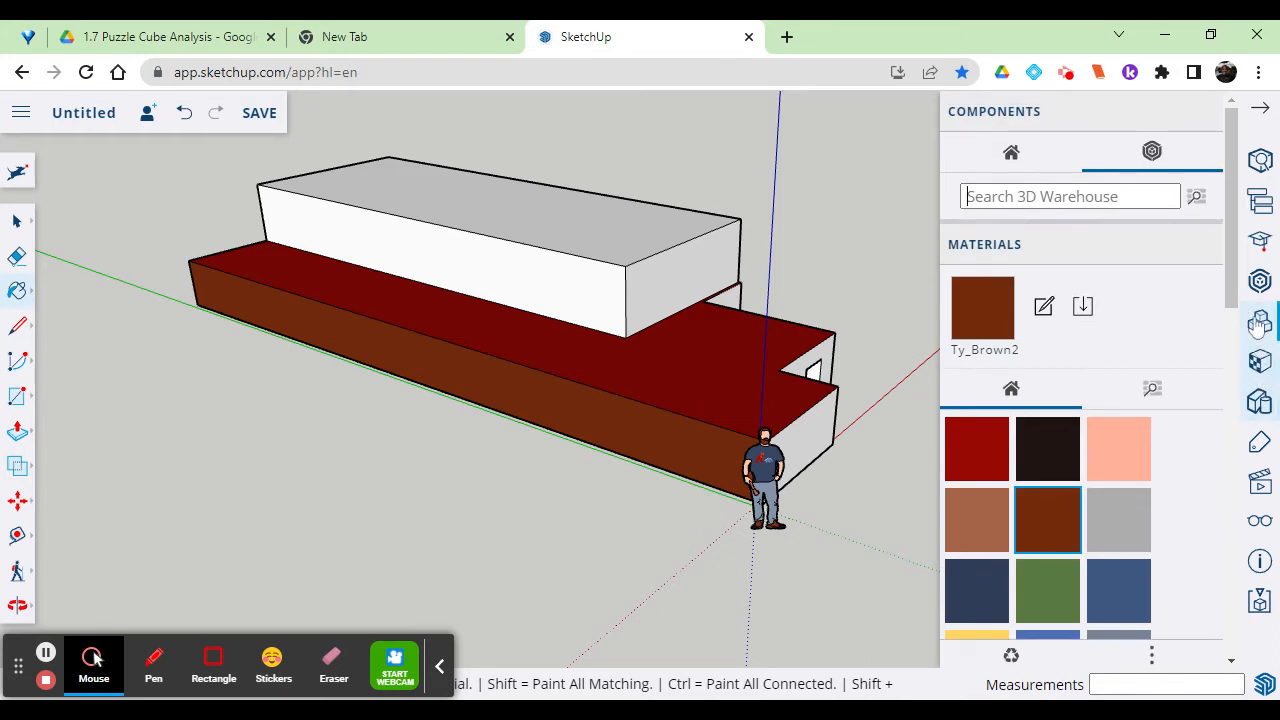
{"action": "left_click", "coordinate": [1260, 402]}
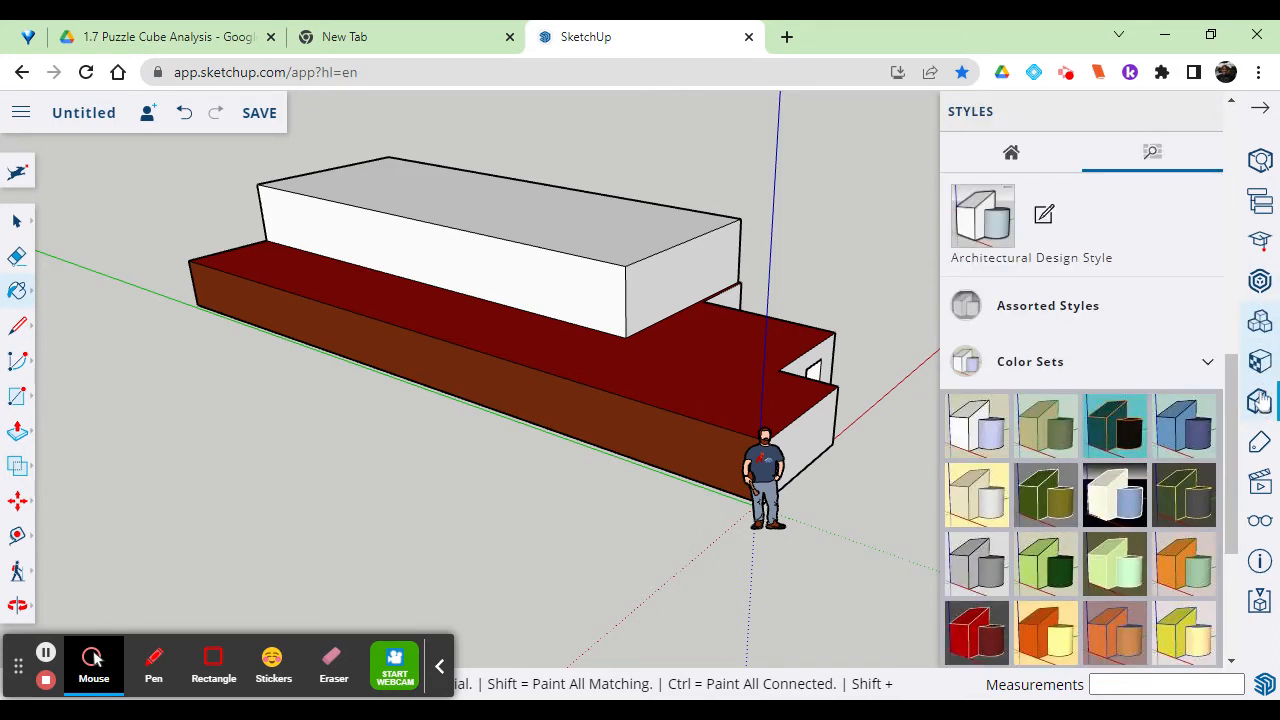
{"action": "left_click", "coordinate": [1260, 364]}
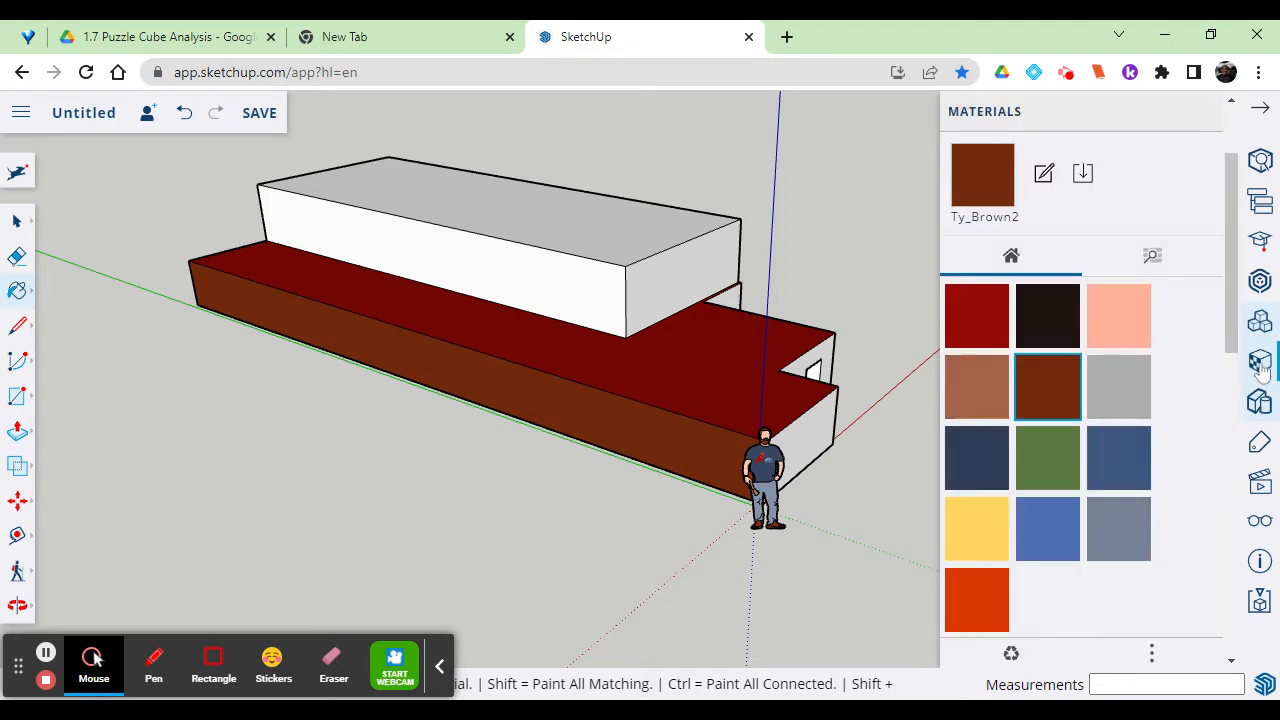
{"action": "scroll", "coordinate": [1040, 505], "scroll_direction": "down", "scroll_amount": 2}
{"action": "scroll", "coordinate": [1099, 507], "scroll_direction": "down", "scroll_amount": 5}
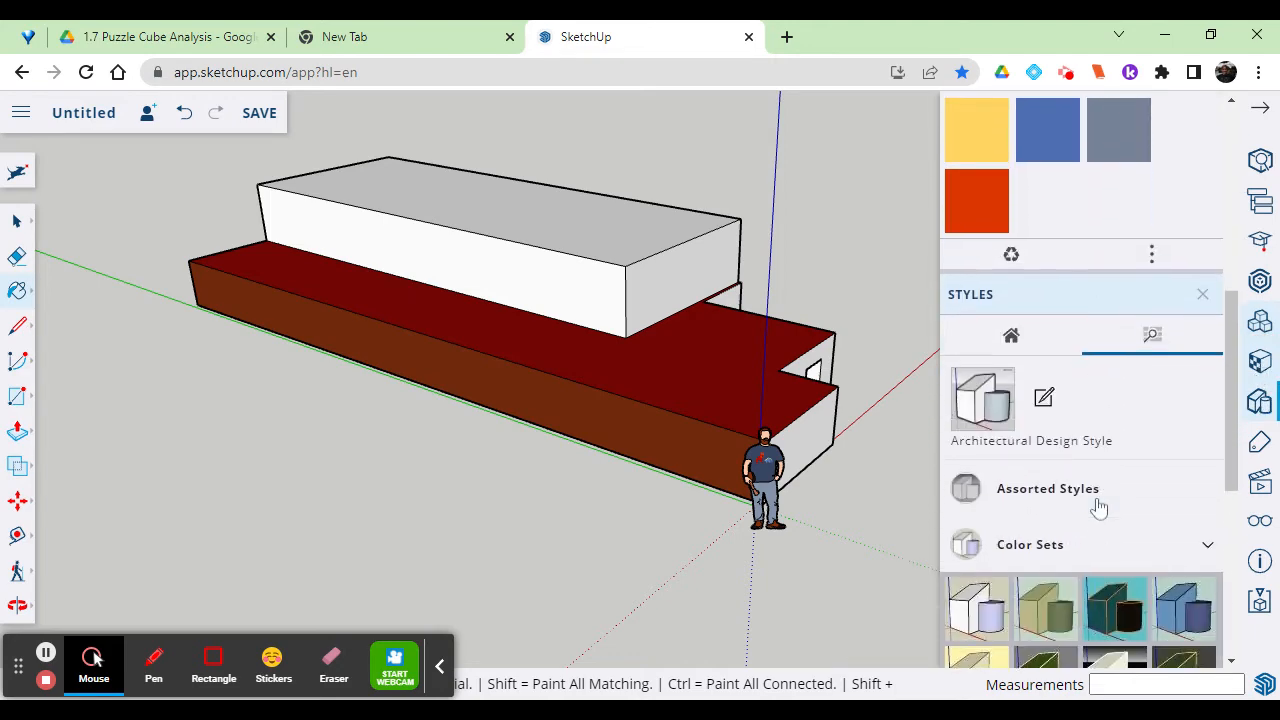
{"action": "scroll", "coordinate": [1099, 507], "scroll_direction": "down", "scroll_amount": 2}
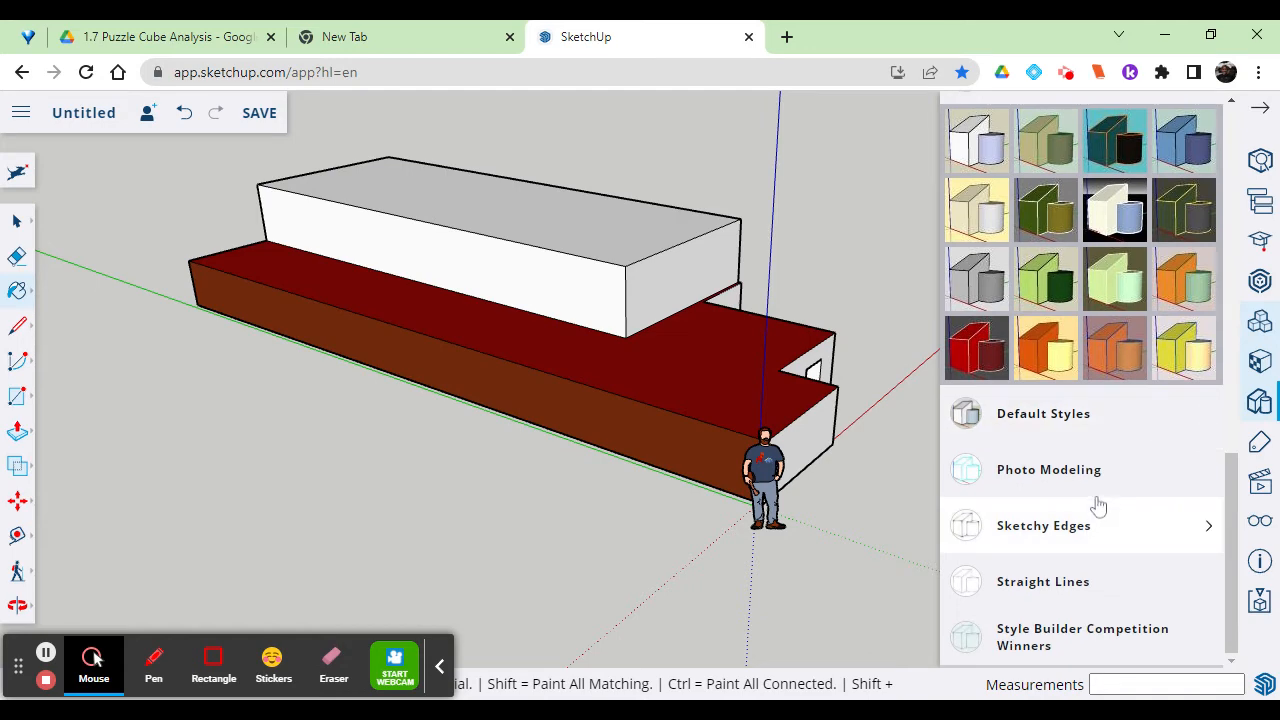
Step: Expand the Default Styles and Straight Lines collections and look over their available styles
{"action": "left_click", "coordinate": [1072, 425]}
{"action": "scroll", "coordinate": [1085, 461], "scroll_direction": "down", "scroll_amount": 2}
{"action": "scroll", "coordinate": [1085, 461], "scroll_direction": "down", "scroll_amount": 1}
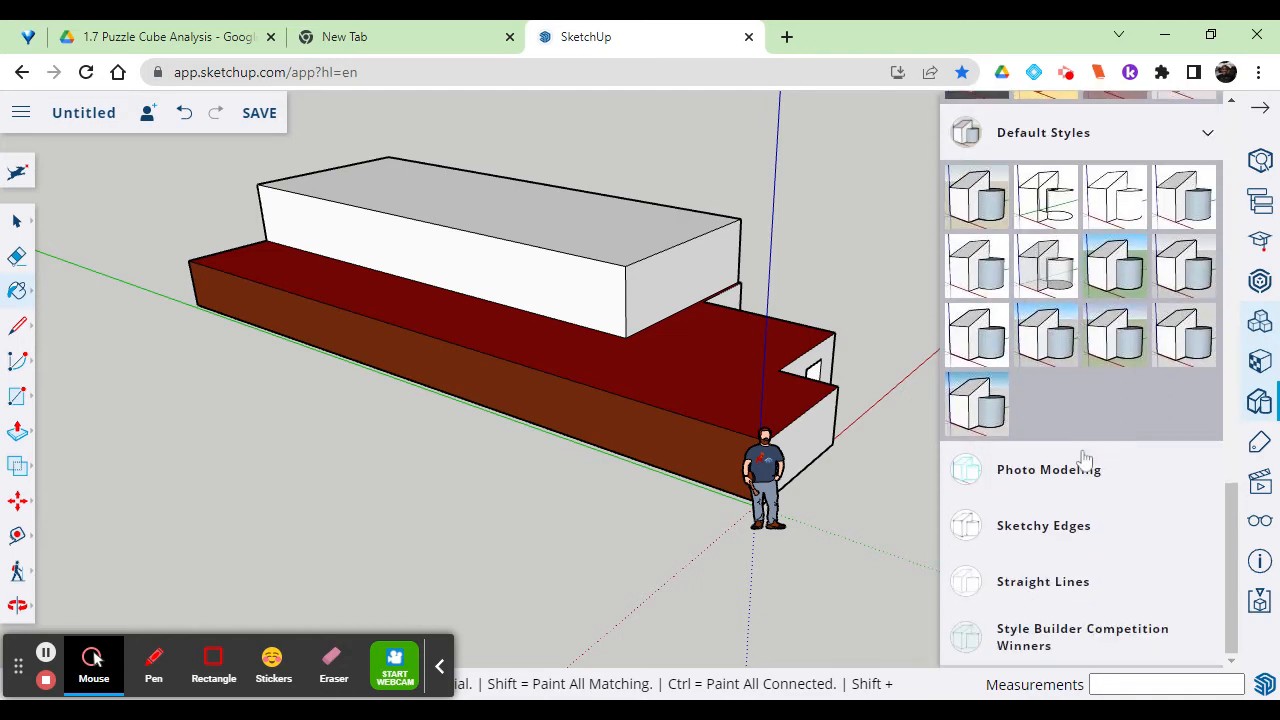
{"action": "left_click", "coordinate": [1085, 585]}
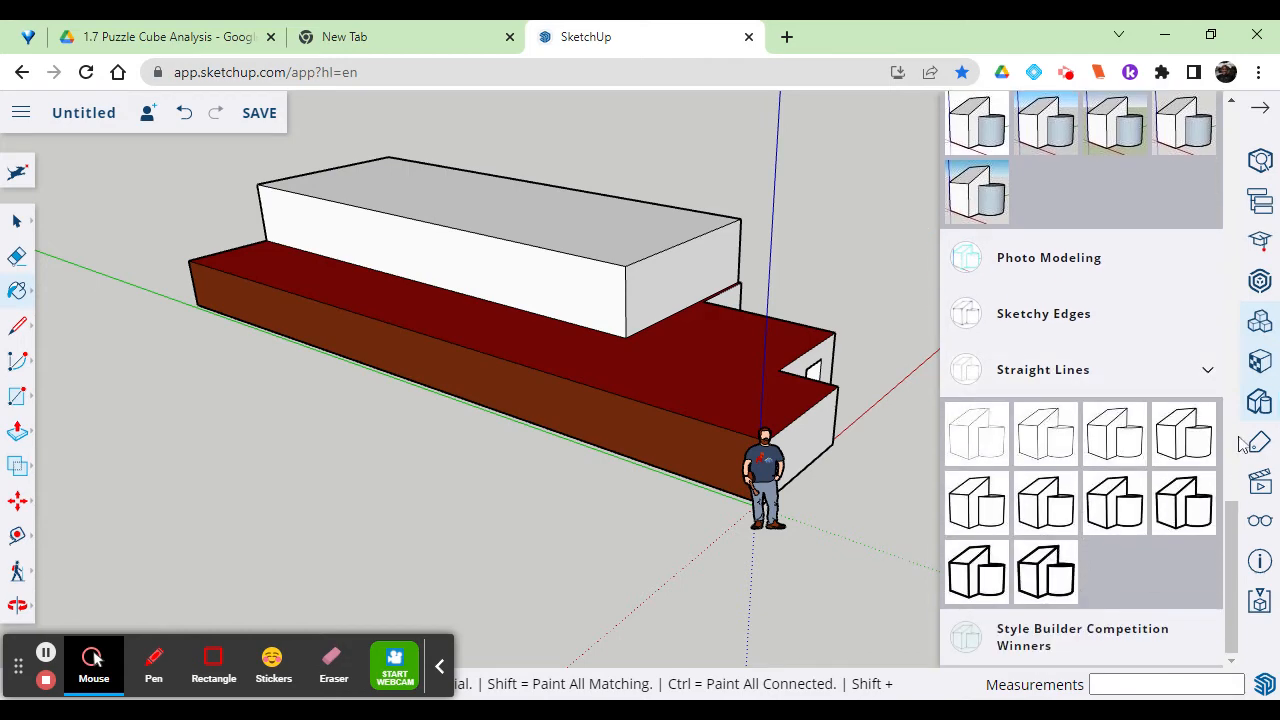
Step: Paint the upper block's top face and long side face with the Ty_Skin material
{"action": "left_click", "coordinate": [1260, 328]}
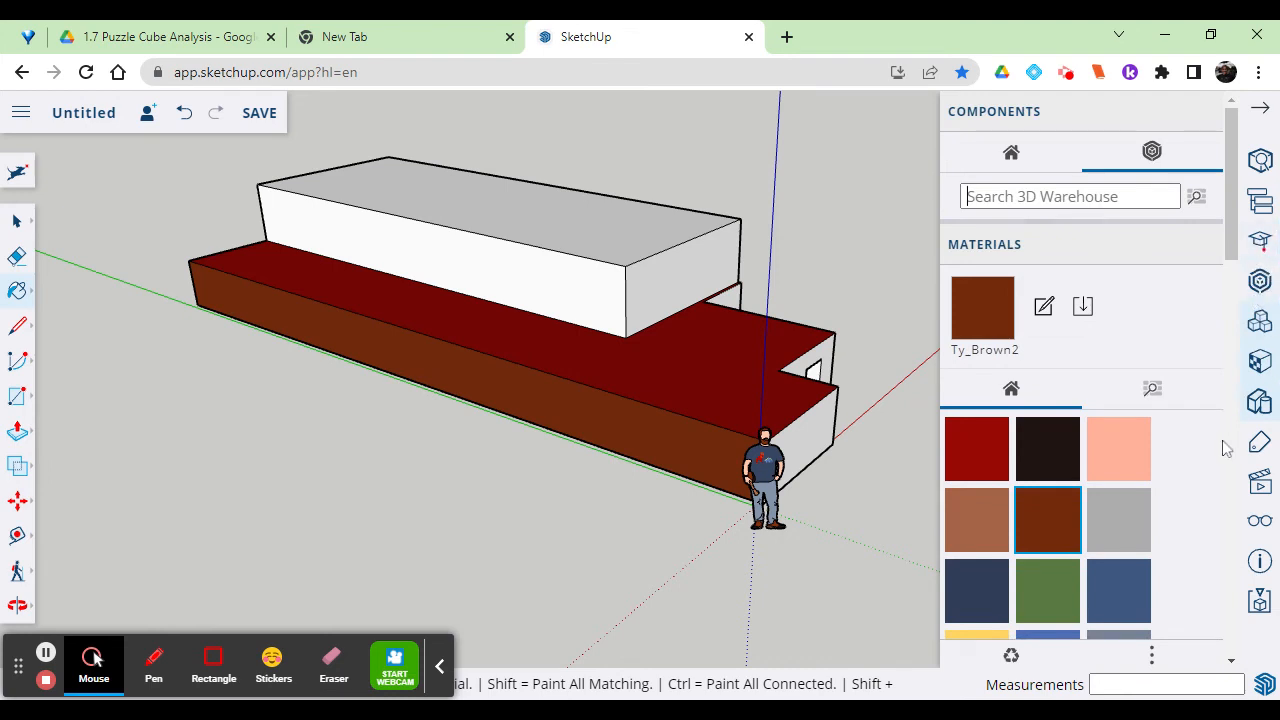
{"action": "left_click", "coordinate": [1108, 430]}
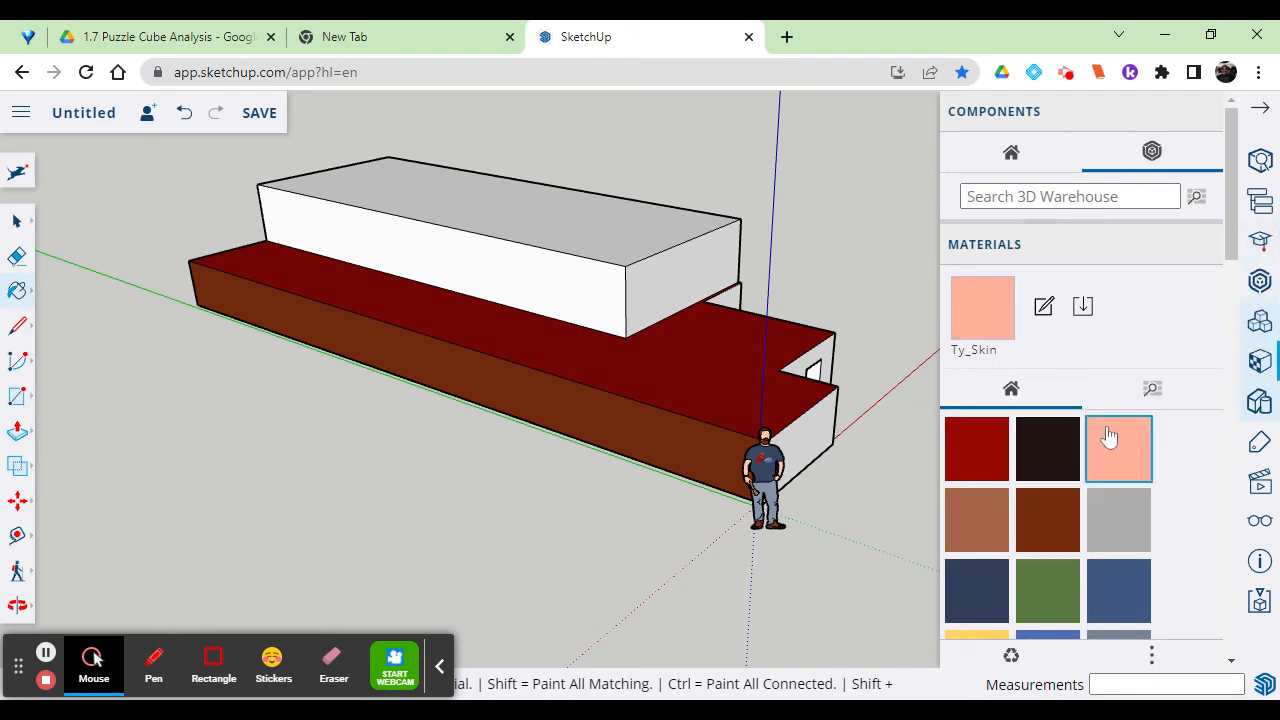
{"action": "left_click", "coordinate": [605, 242]}
{"action": "left_click", "coordinate": [560, 282]}
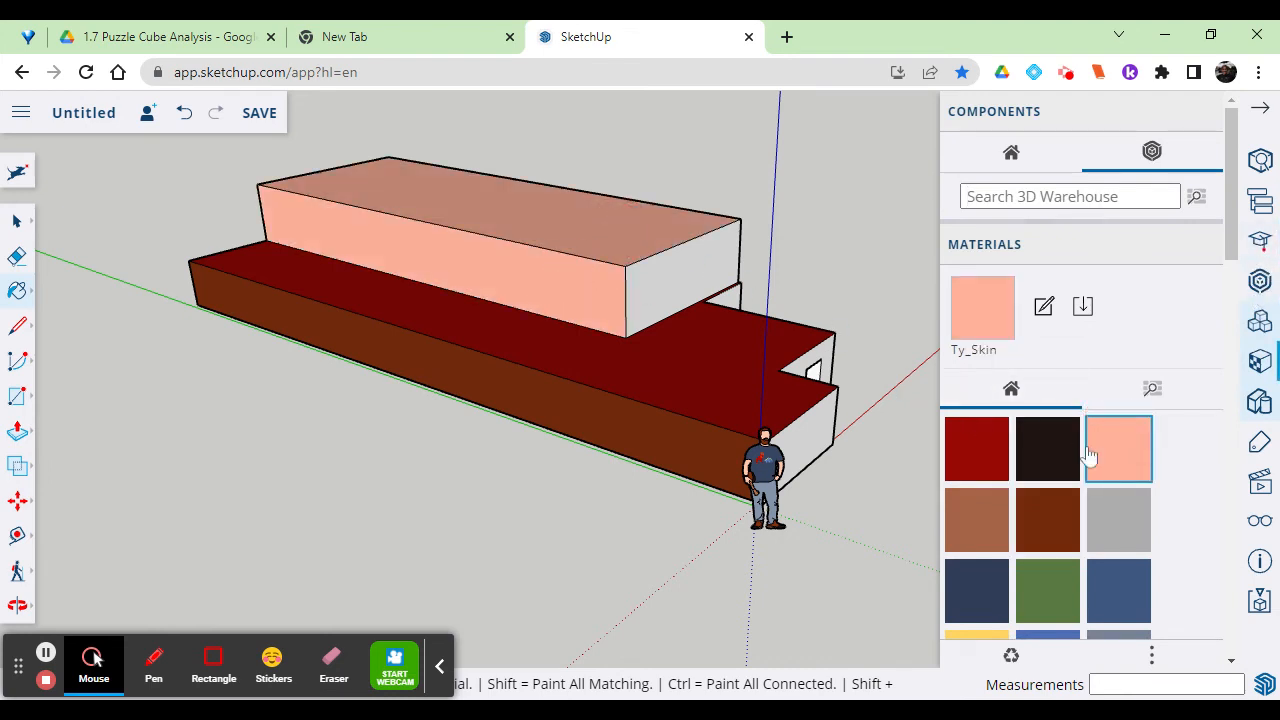
Step: Look through the Straight Lines, Default Styles, Color Sets and Assorted Styles collections, collapsing the ones that have been reviewed
{"action": "left_click", "coordinate": [1262, 404]}
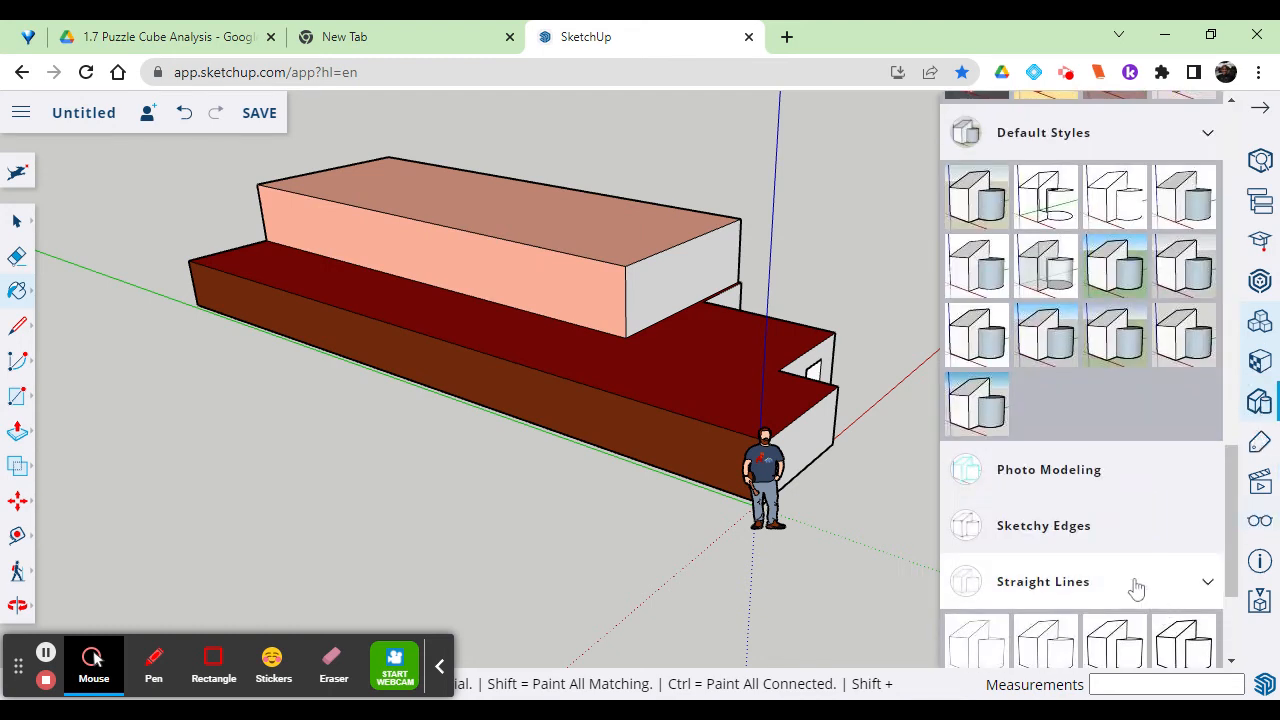
{"action": "scroll", "coordinate": [1136, 590], "scroll_direction": "down", "scroll_amount": 2}
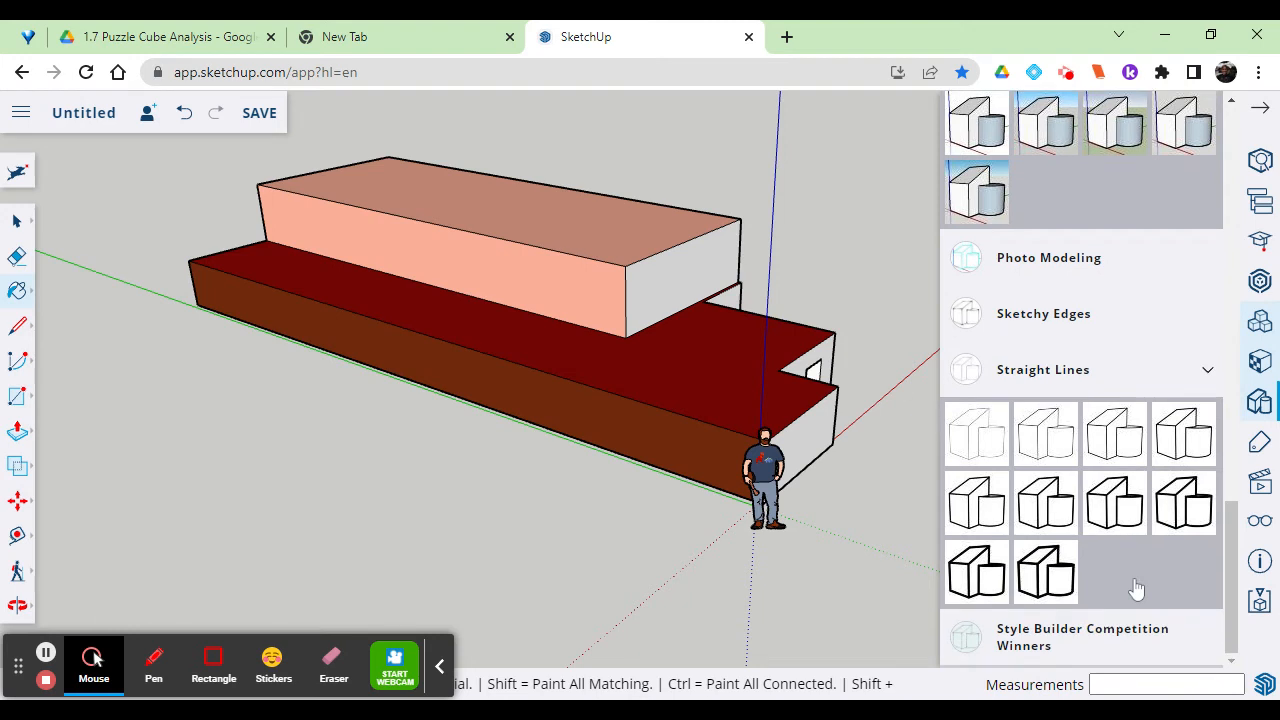
{"action": "scroll", "coordinate": [1063, 449], "scroll_direction": "up", "scroll_amount": 2}
{"action": "scroll", "coordinate": [1065, 445], "scroll_direction": "up", "scroll_amount": 4}
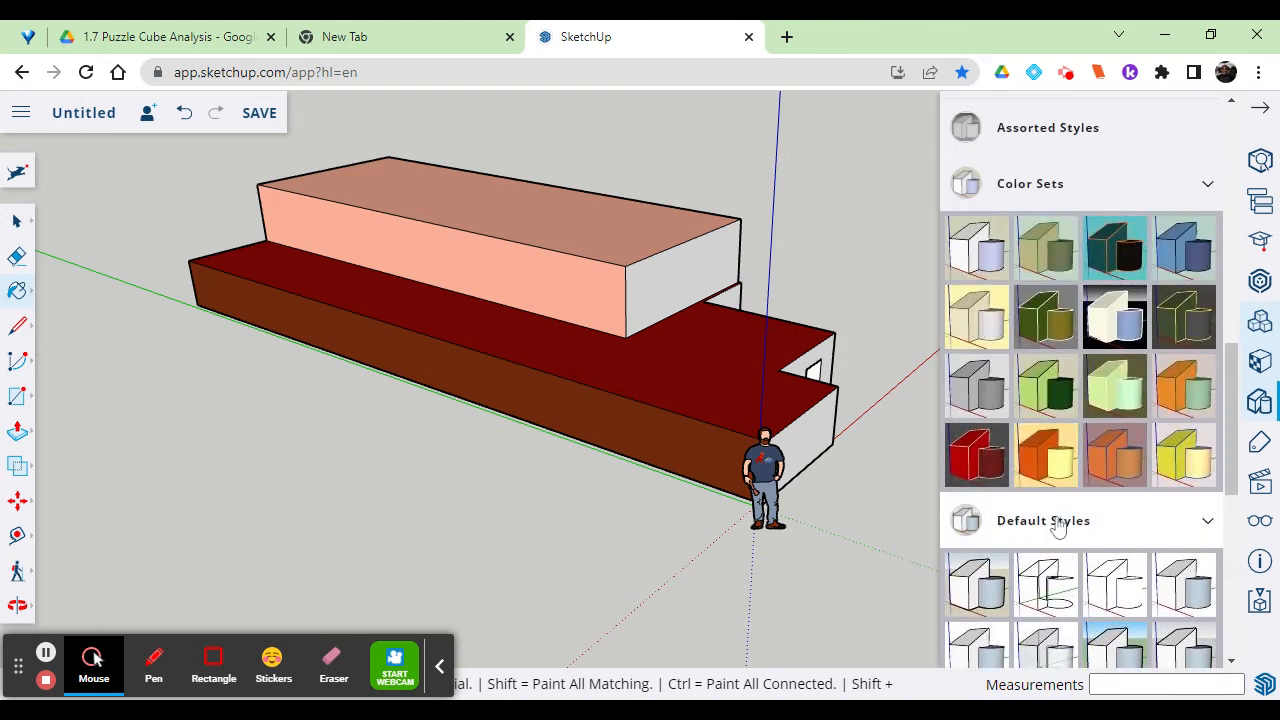
{"action": "left_click", "coordinate": [1058, 526]}
{"action": "scroll", "coordinate": [1049, 514], "scroll_direction": "up", "scroll_amount": 2}
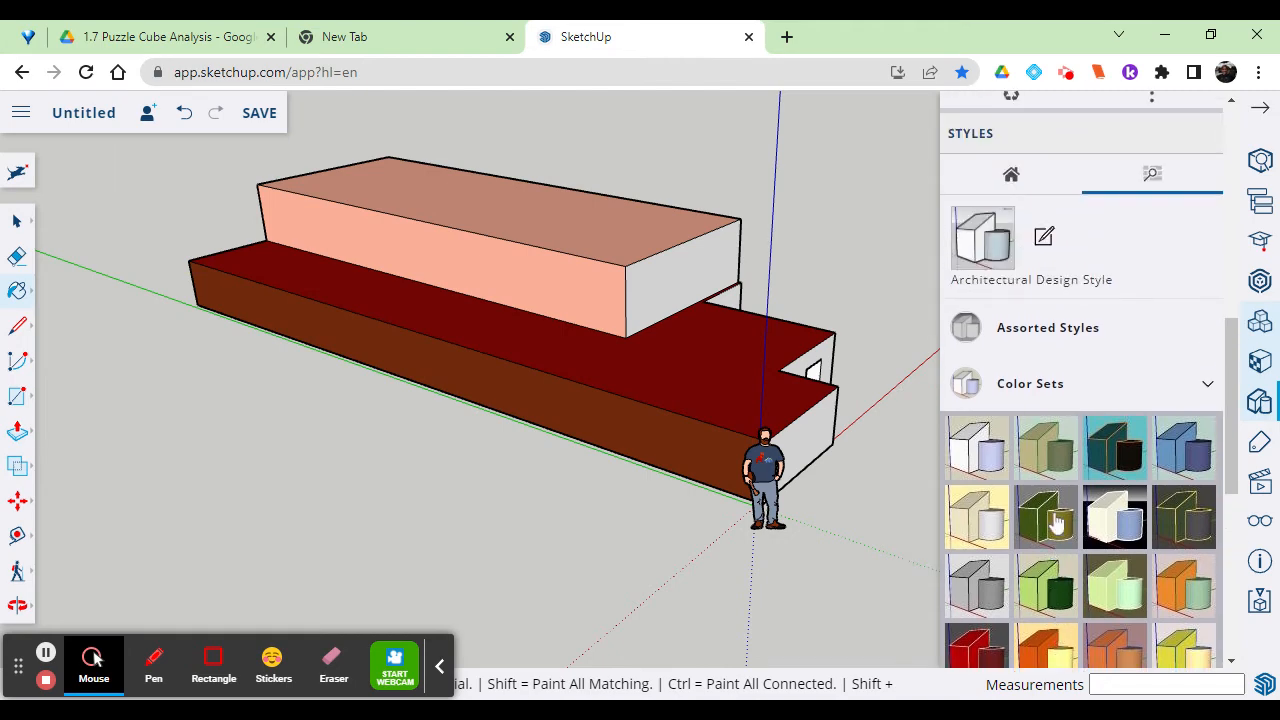
{"action": "left_click", "coordinate": [1025, 392]}
{"action": "left_click", "coordinate": [1030, 345]}
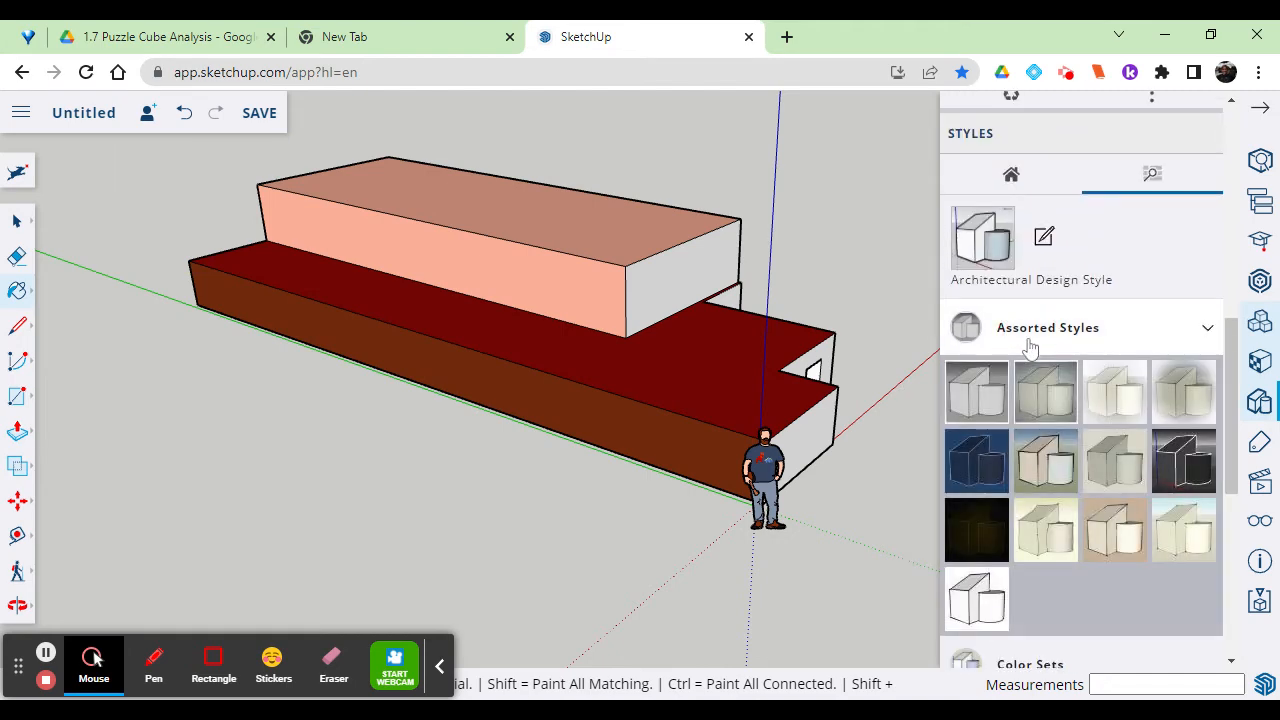
{"action": "left_click", "coordinate": [1030, 345]}
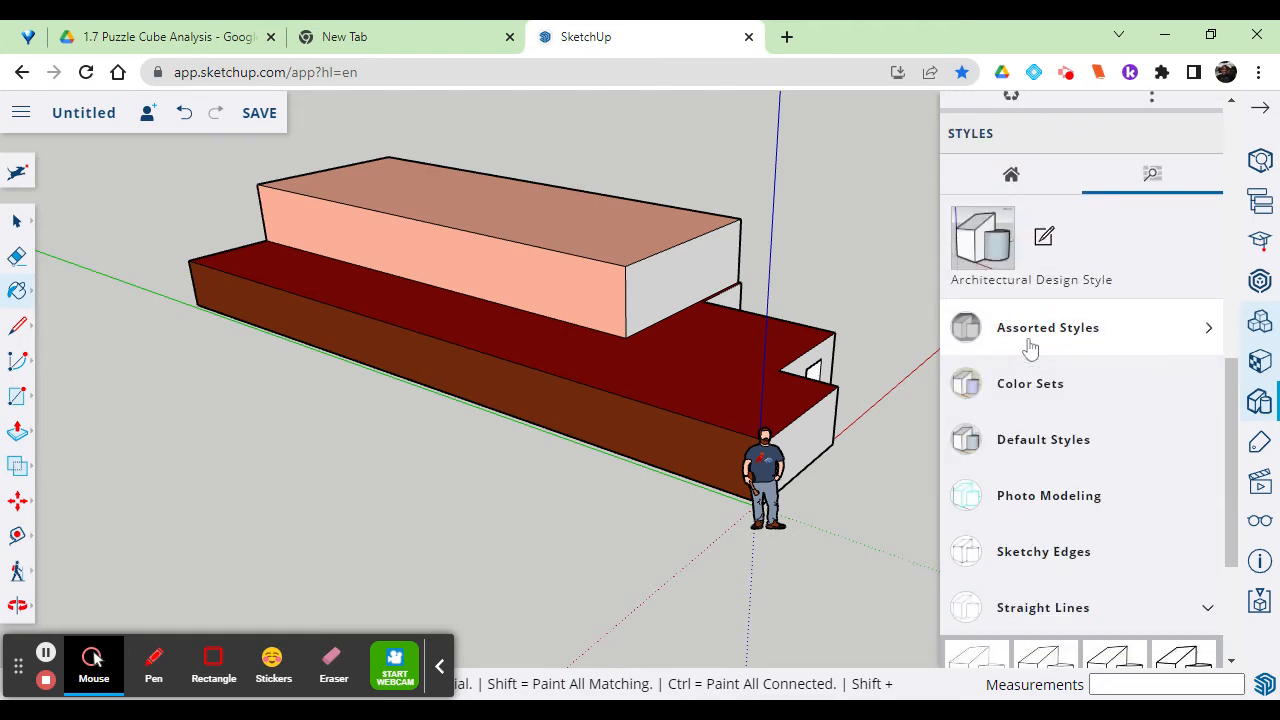
Step: Display the styles used in the current model
{"action": "scroll", "coordinate": [1029, 343], "scroll_direction": "up", "scroll_amount": 2}
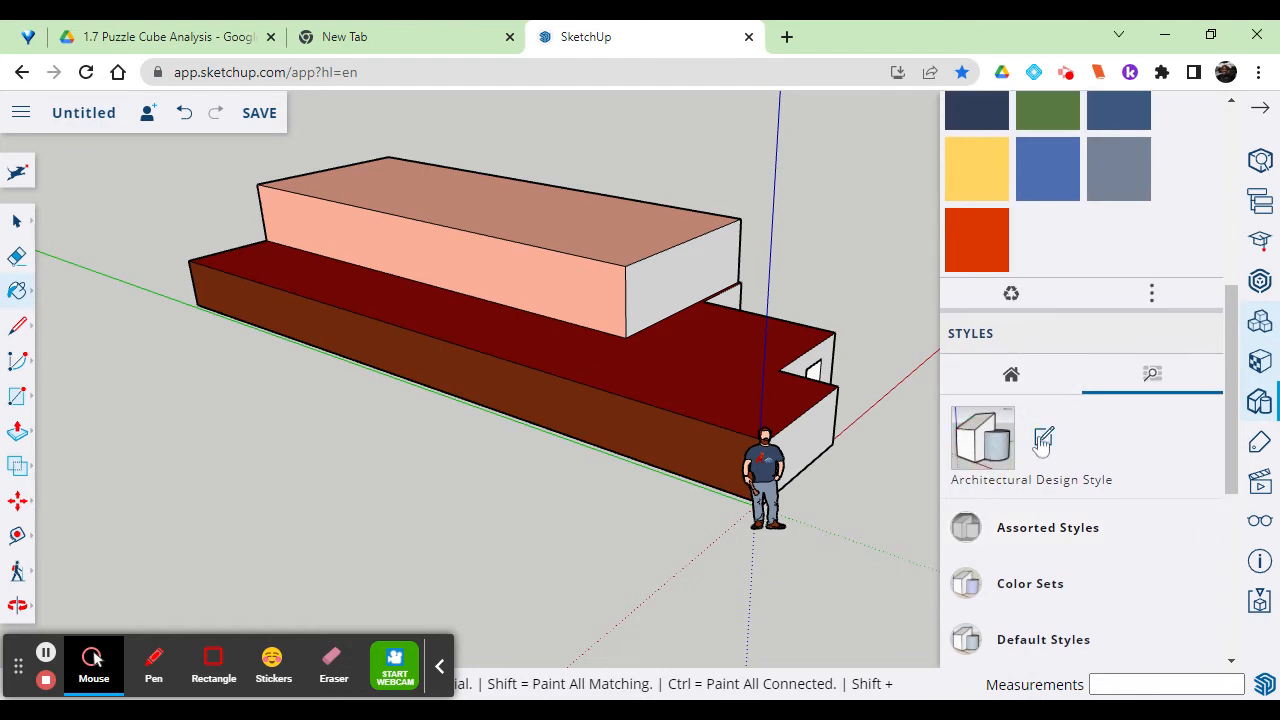
{"action": "scroll", "coordinate": [1043, 441], "scroll_direction": "up", "scroll_amount": 1}
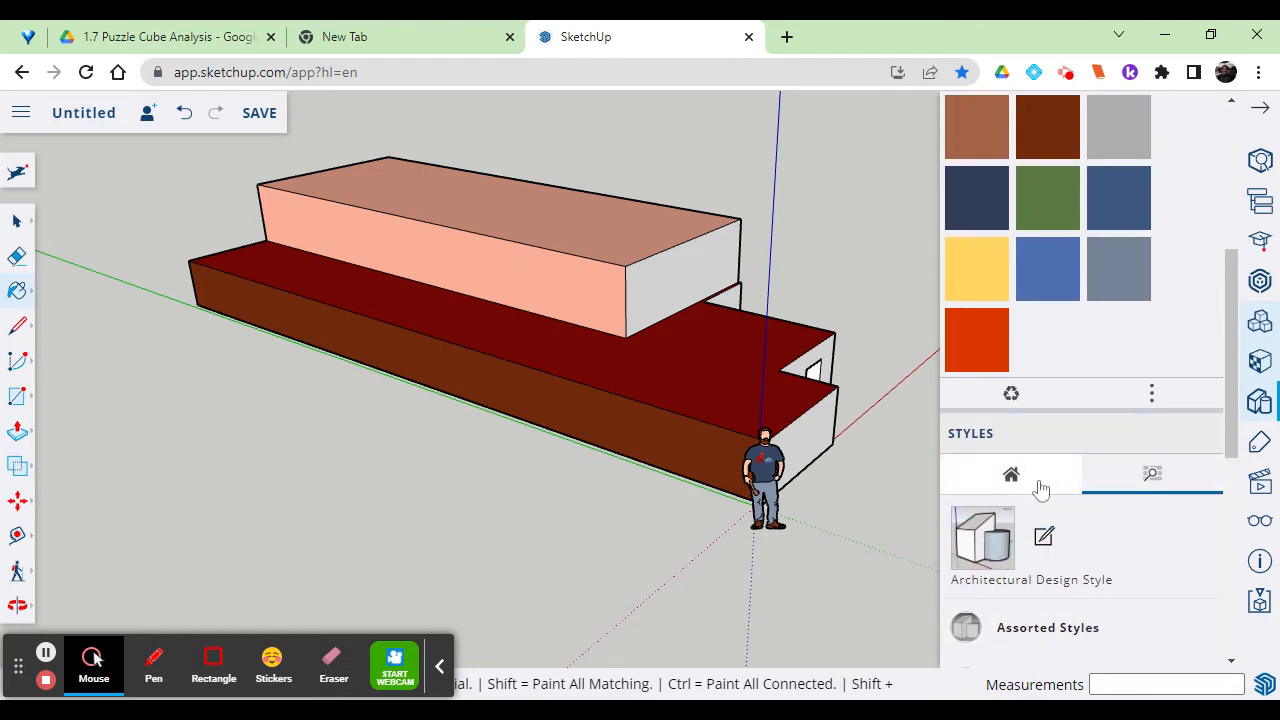
{"action": "left_click", "coordinate": [1040, 485]}
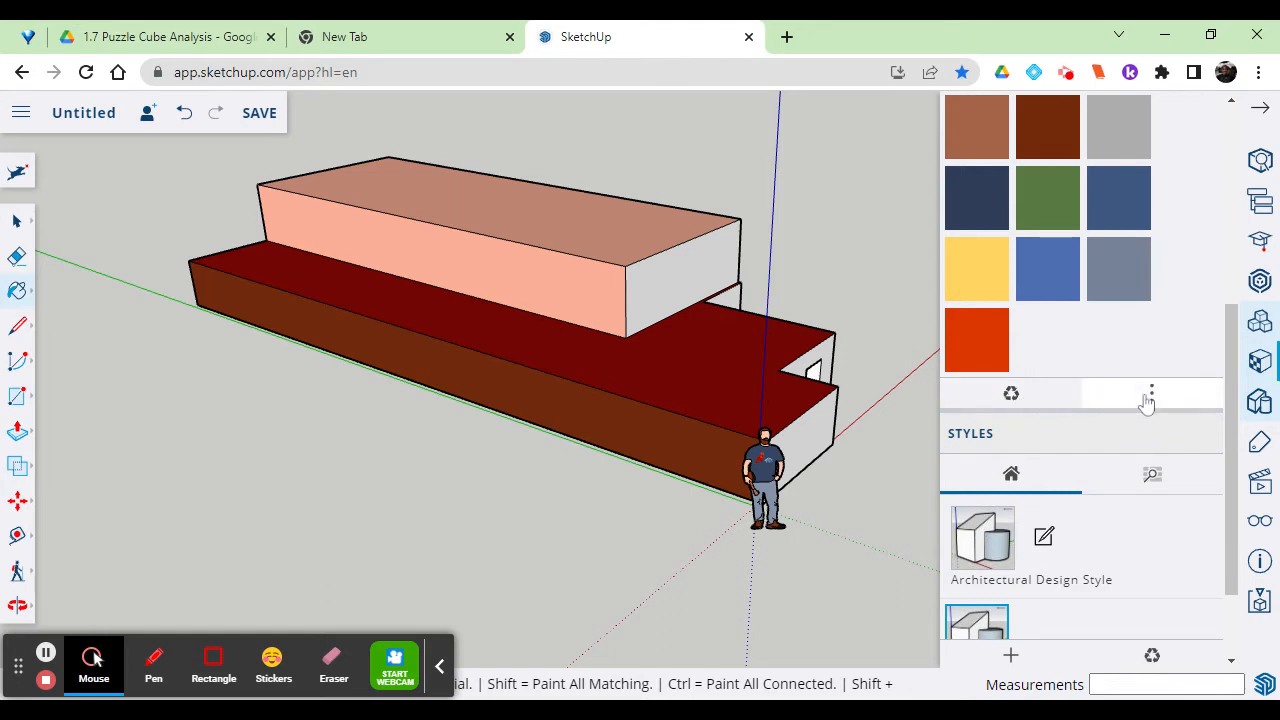
Step: Try to edit the Ty_Skin material
{"action": "scroll", "coordinate": [1144, 394], "scroll_direction": "up", "scroll_amount": 5}
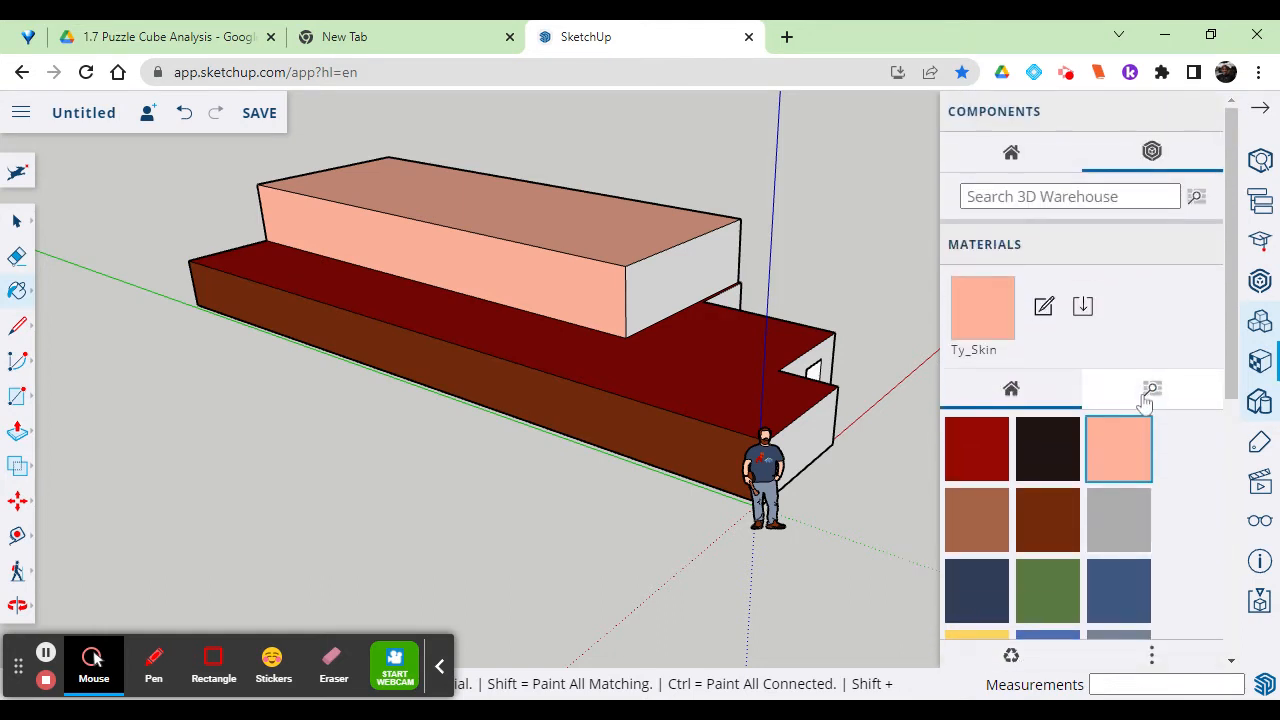
{"action": "left_click", "coordinate": [985, 248]}
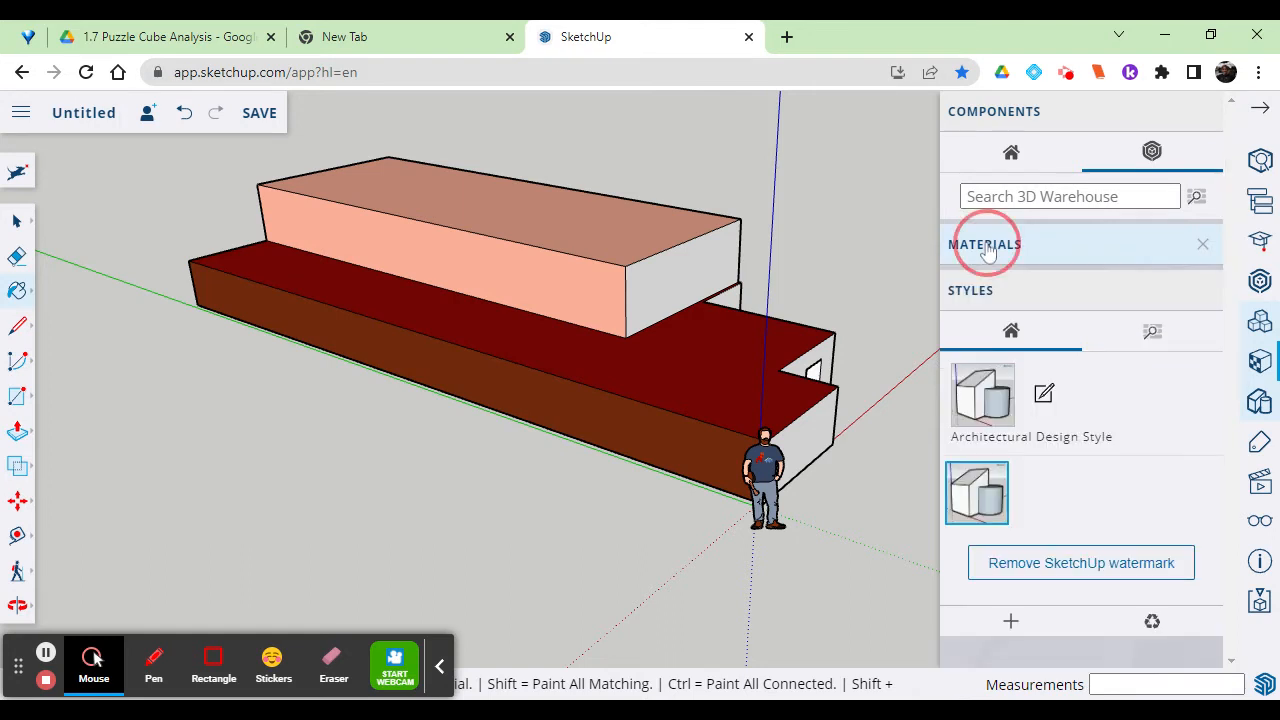
{"action": "left_click", "coordinate": [988, 250]}
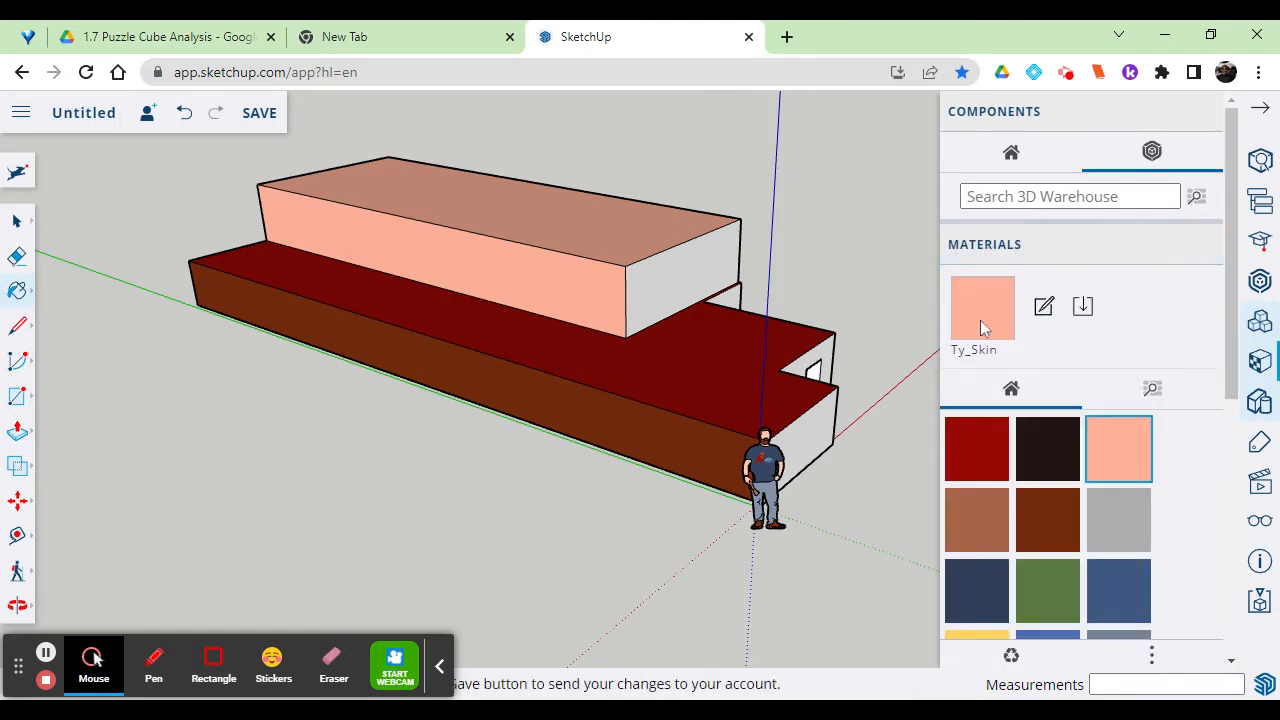
{"action": "left_click", "coordinate": [1046, 312]}
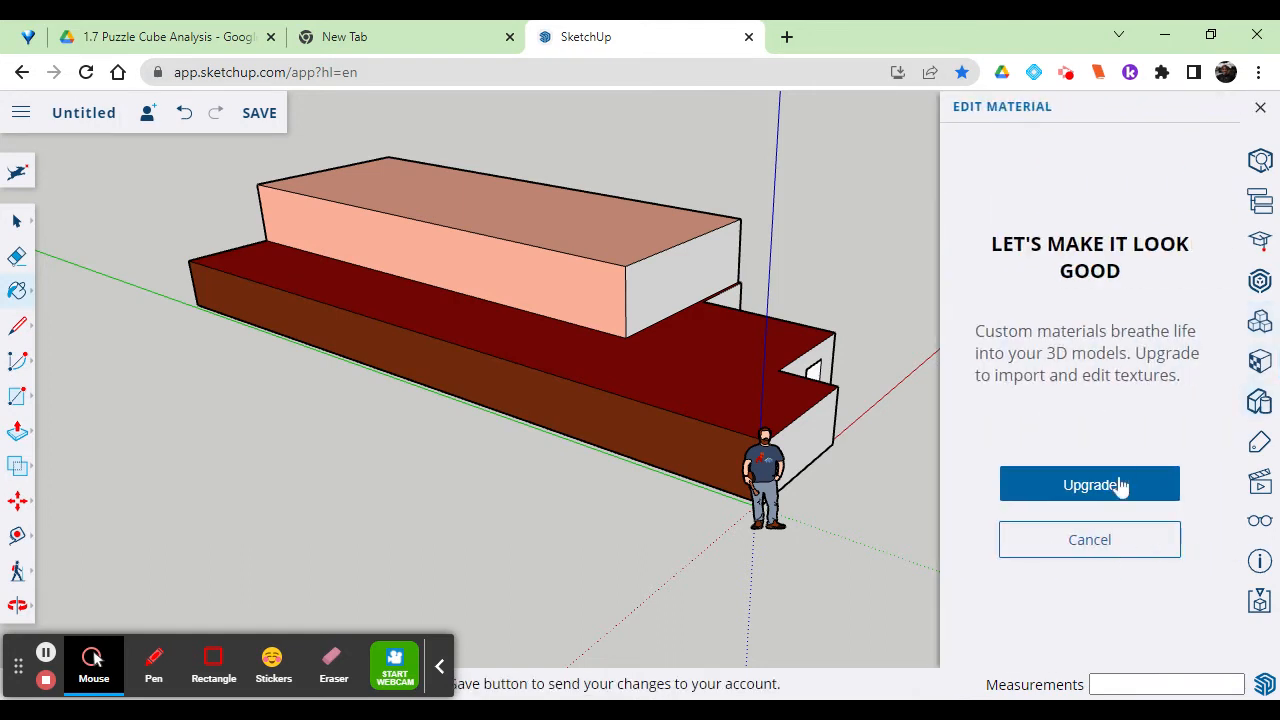
{"action": "left_click", "coordinate": [1117, 540]}
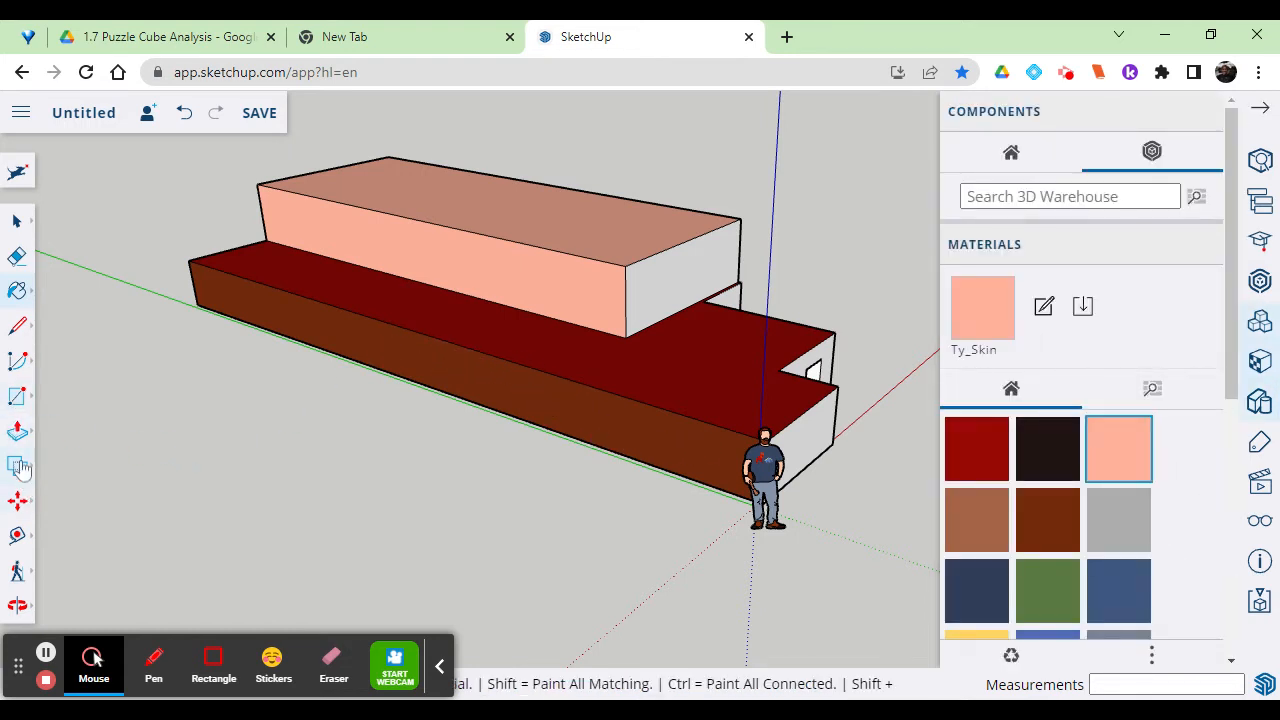
Step: Draw a circle with a radius of about 5' 11" on the upper block's top face, overlapping its long front edge
{"action": "left_click", "coordinate": [22, 402]}
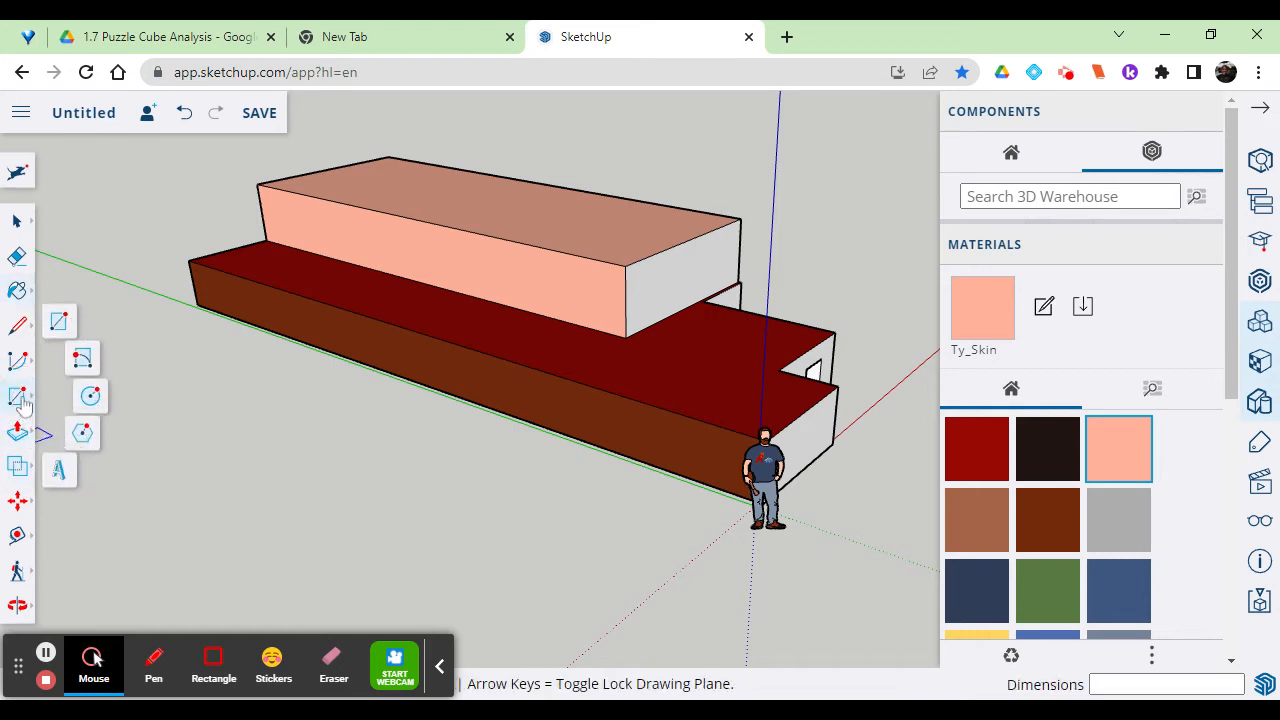
{"action": "left_click", "coordinate": [106, 398]}
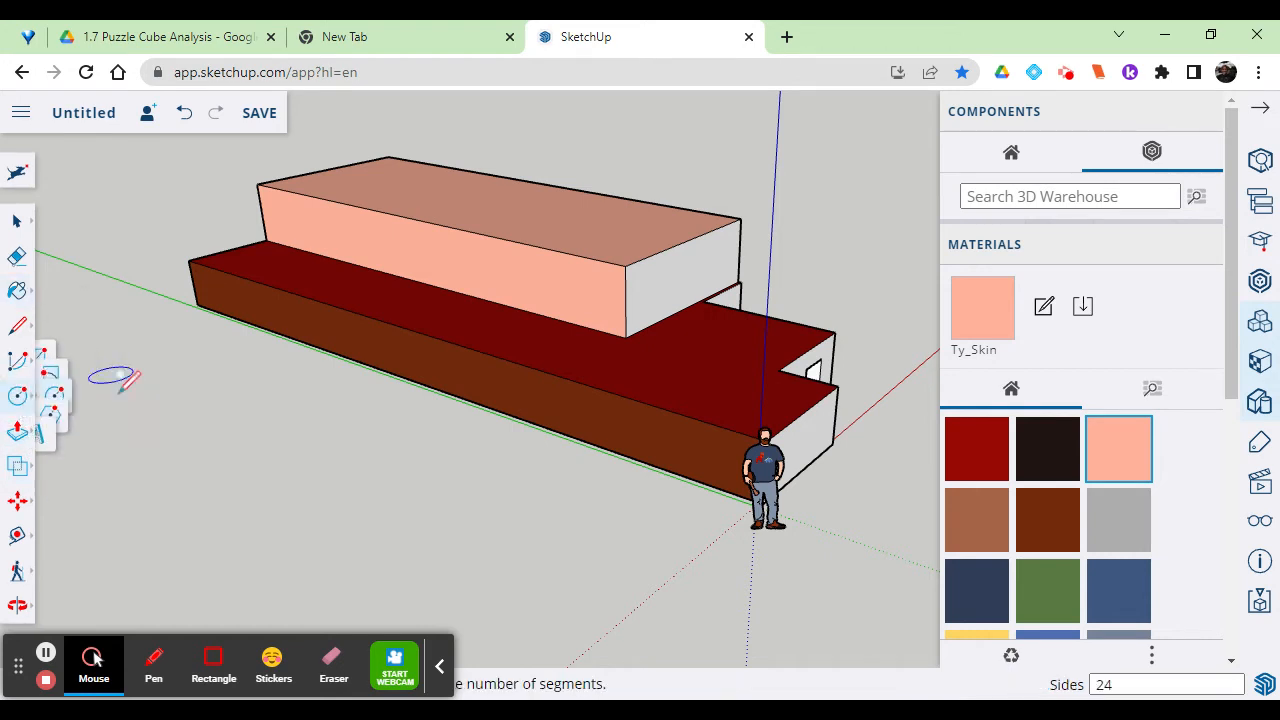
{"action": "left_click", "coordinate": [553, 228]}
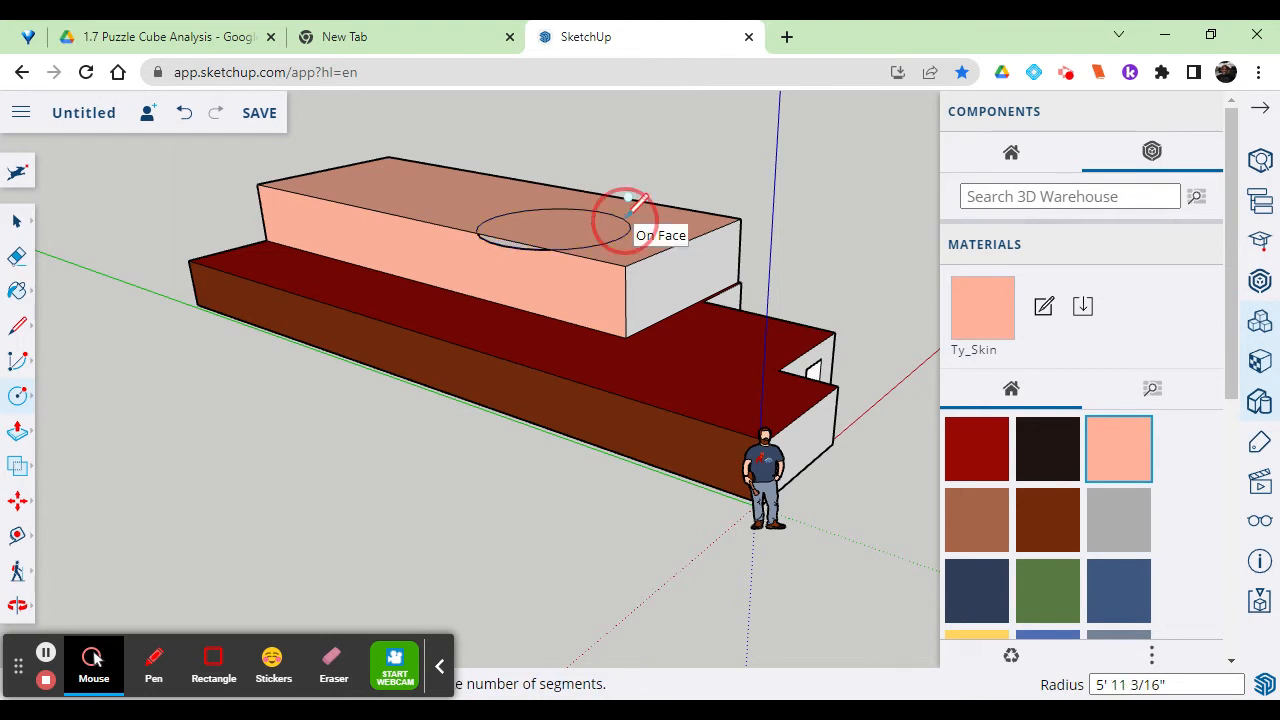
Step: Push the circular face about 5' 10" down into the upper block with Push/Pull
{"action": "left_click", "coordinate": [18, 429]}
{"action": "left_click", "coordinate": [569, 224]}
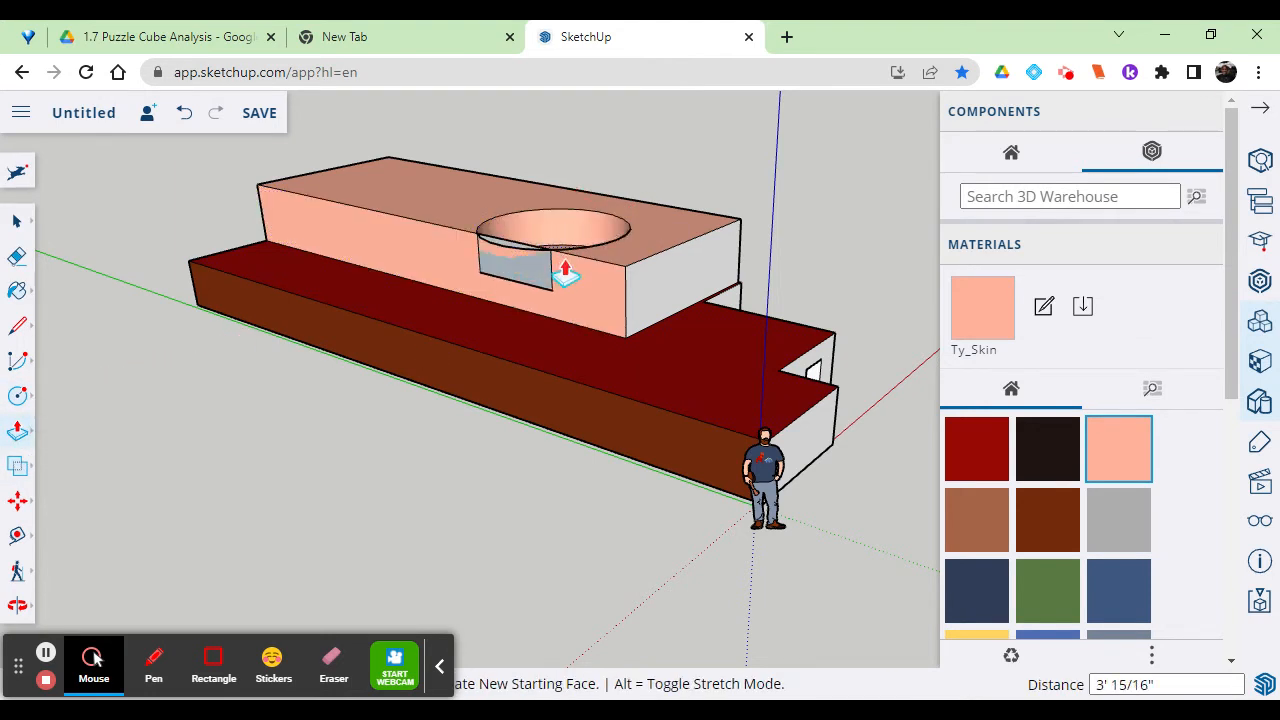
{"action": "left_click", "coordinate": [566, 294]}
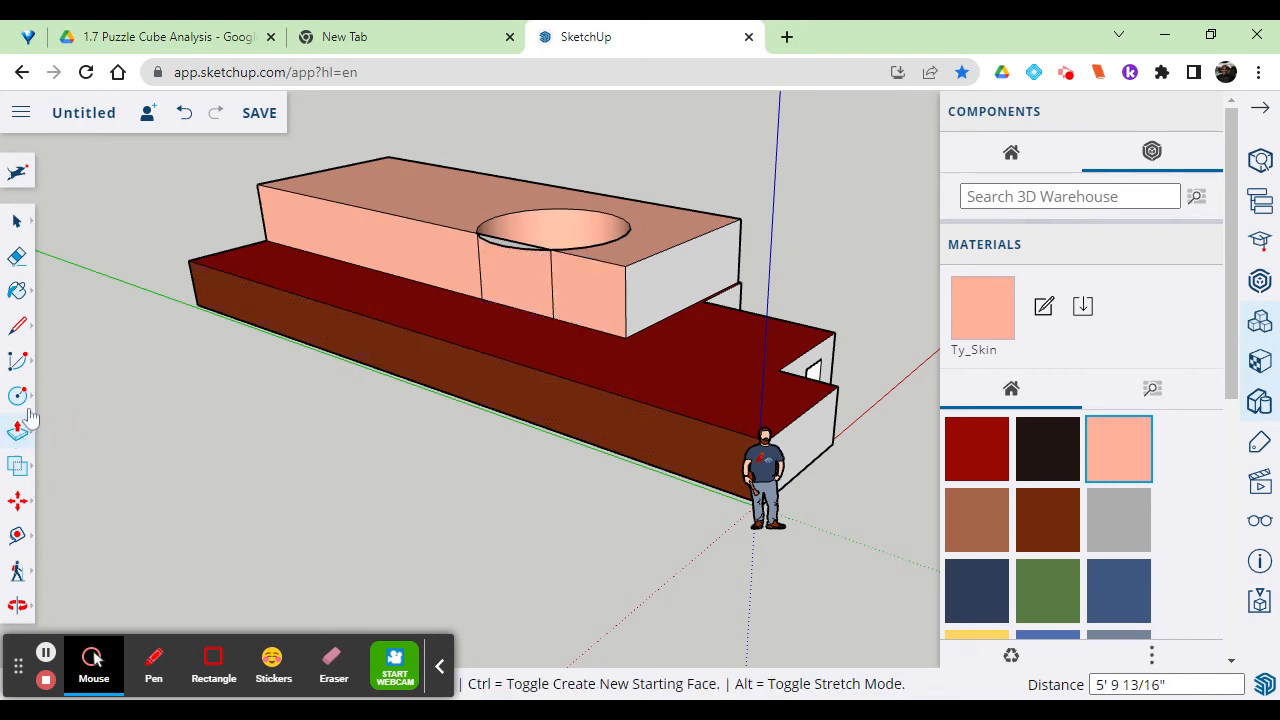
Step: Draw a six-sided polygon with an inscribed radius of about 2' 6" on the lower block's brown side, near the person
{"action": "left_click", "coordinate": [100, 445]}
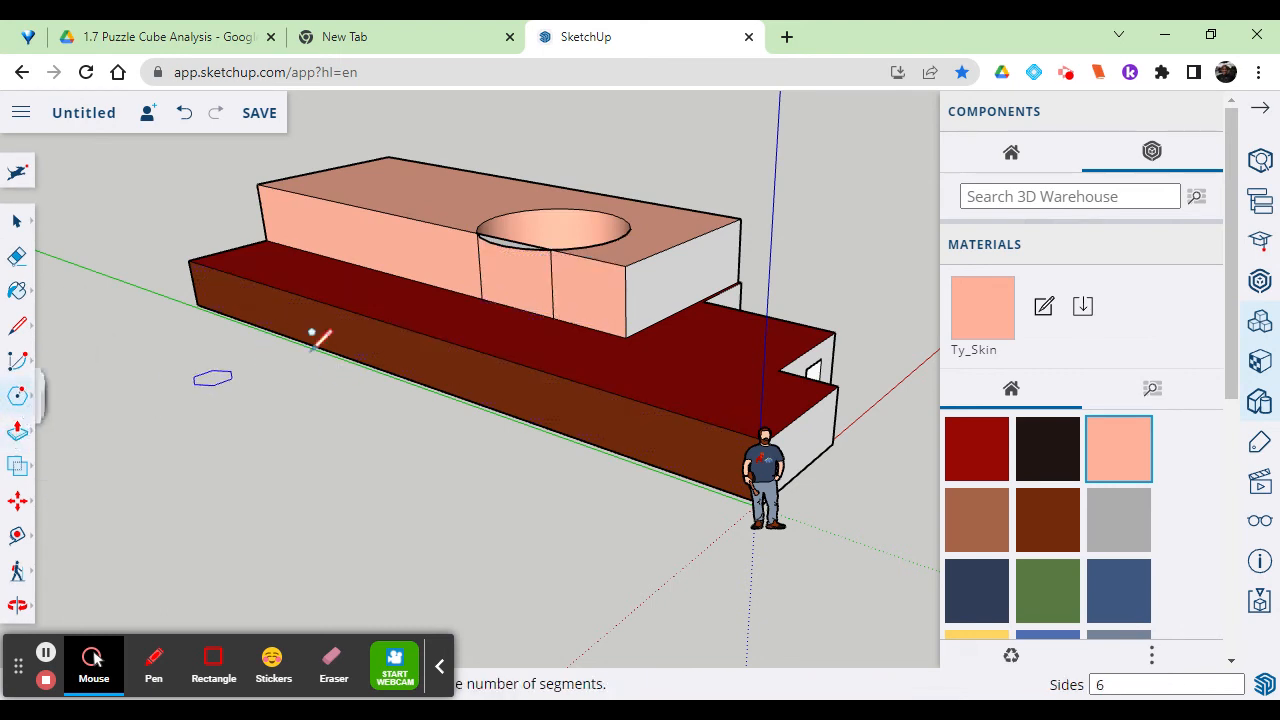
{"action": "left_click", "coordinate": [650, 437]}
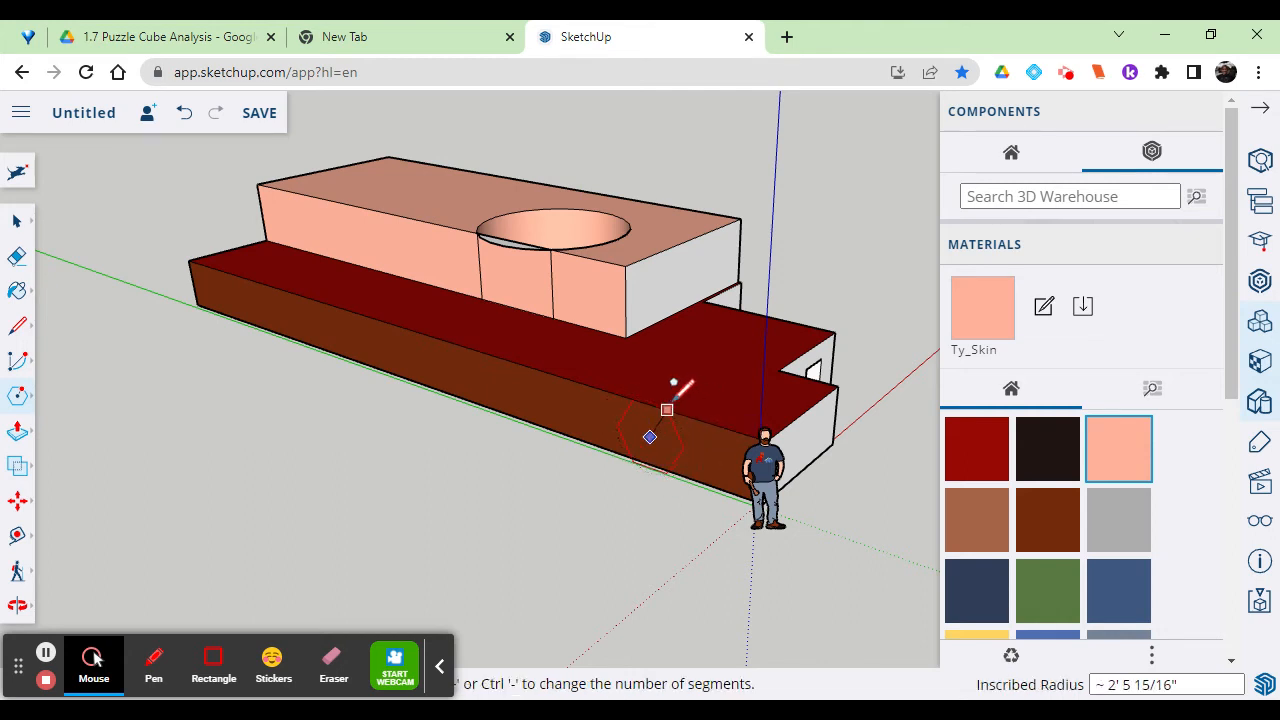
{"action": "left_click", "coordinate": [667, 409]}
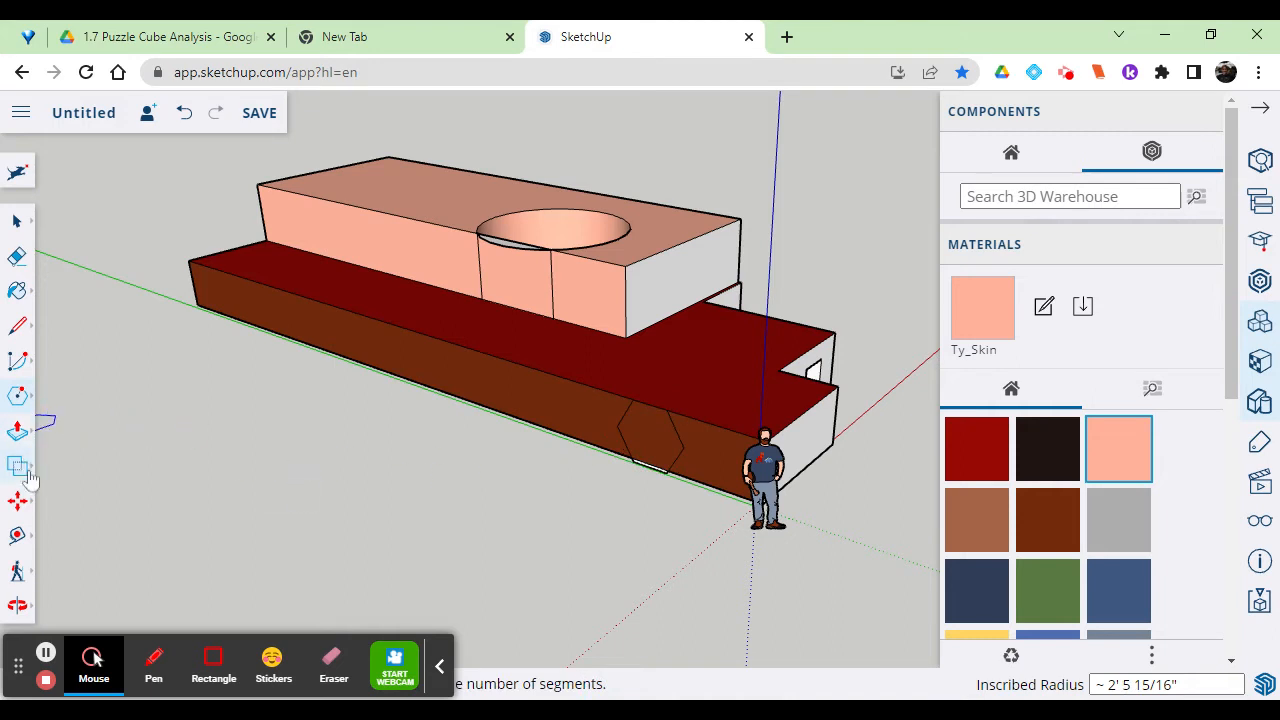
Step: Push the hexagon about 17' 5 1/2" into the lower block to cut a tunnel
{"action": "left_click", "coordinate": [24, 436]}
{"action": "left_click", "coordinate": [651, 425]}
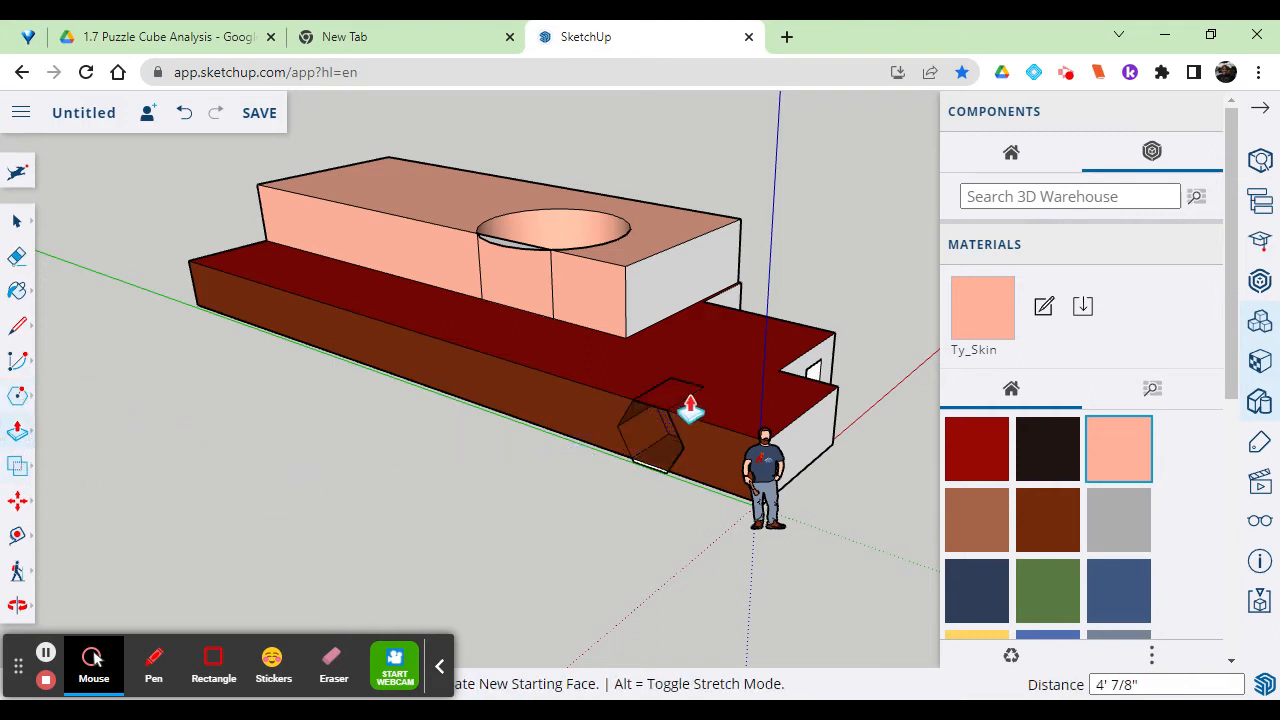
{"action": "left_click", "coordinate": [766, 334]}
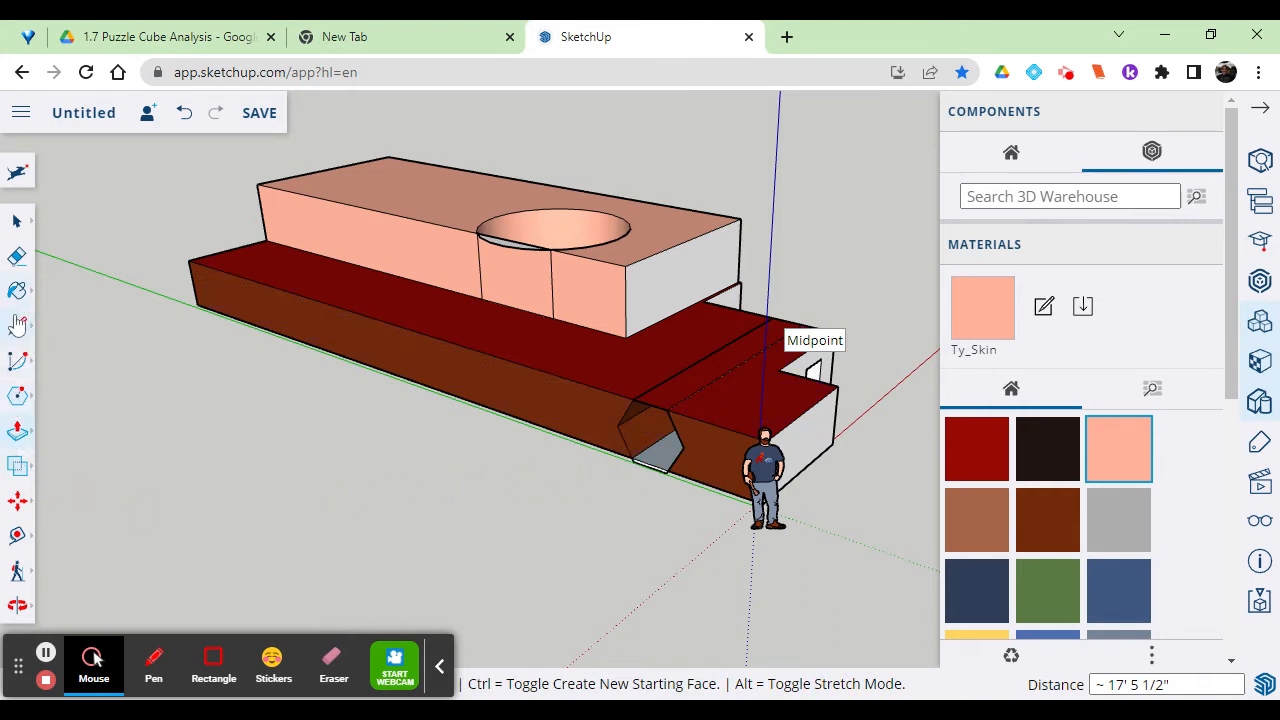
Step: Paint the gray inner face of the hexagonal opening and the narrow side panel below the circular cut with Ty_Green
{"action": "left_click", "coordinate": [17, 290]}
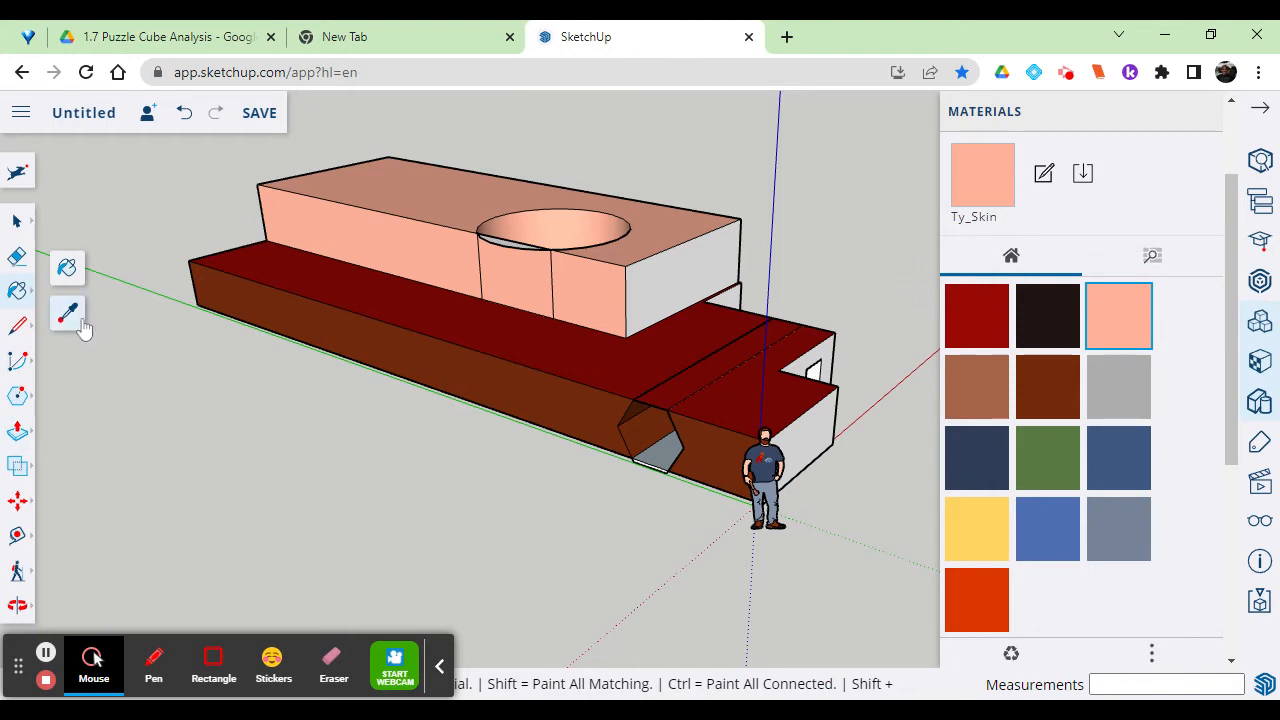
{"action": "left_click", "coordinate": [70, 322]}
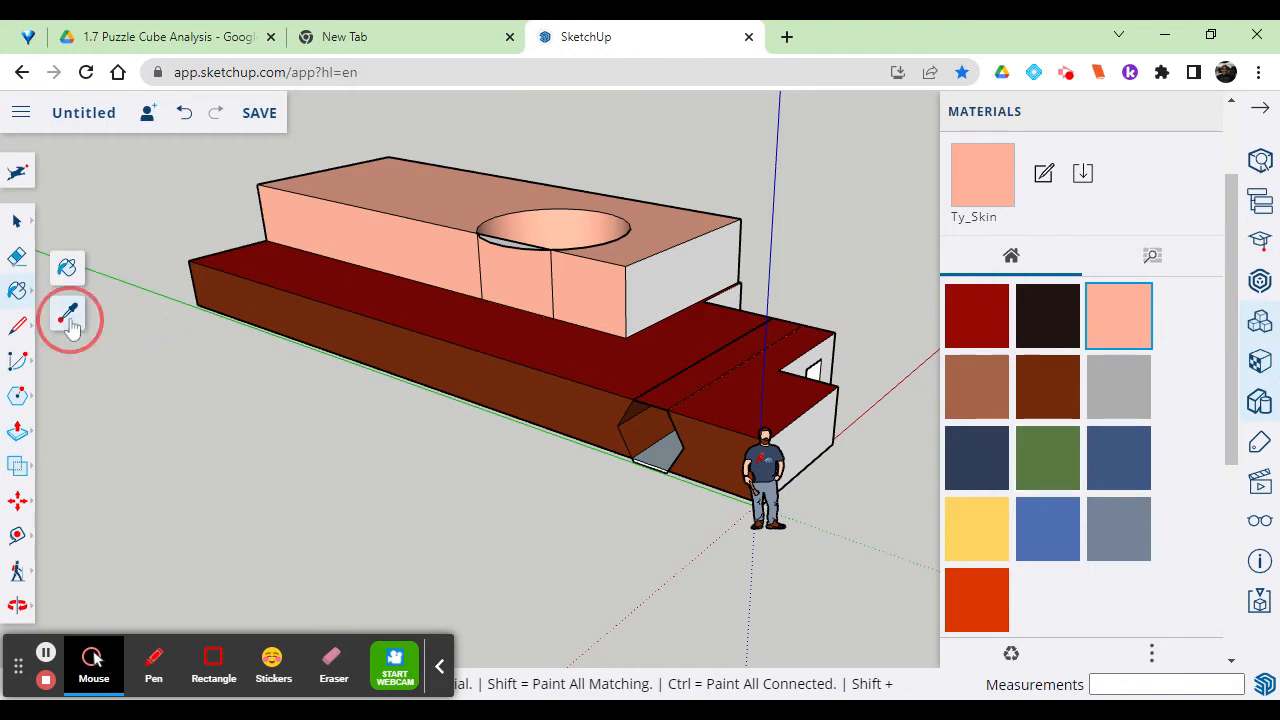
{"action": "left_click", "coordinate": [663, 448]}
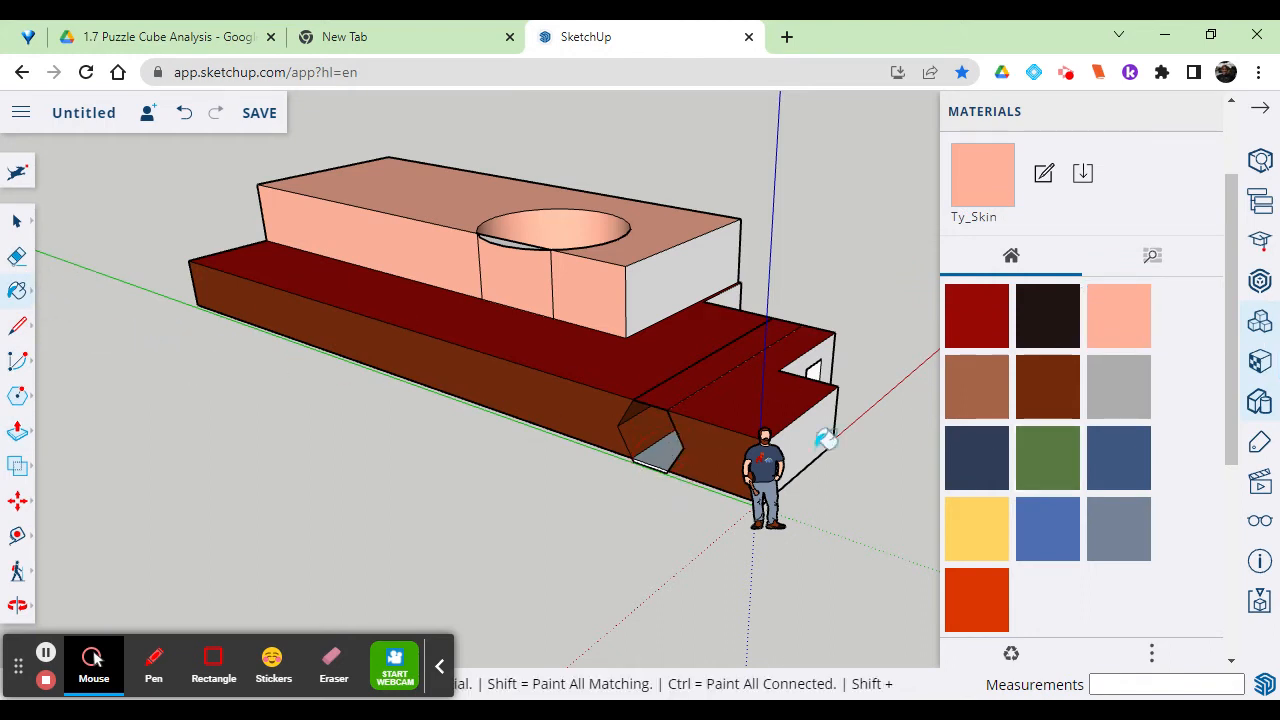
{"action": "left_click", "coordinate": [1050, 462]}
{"action": "left_click", "coordinate": [674, 451]}
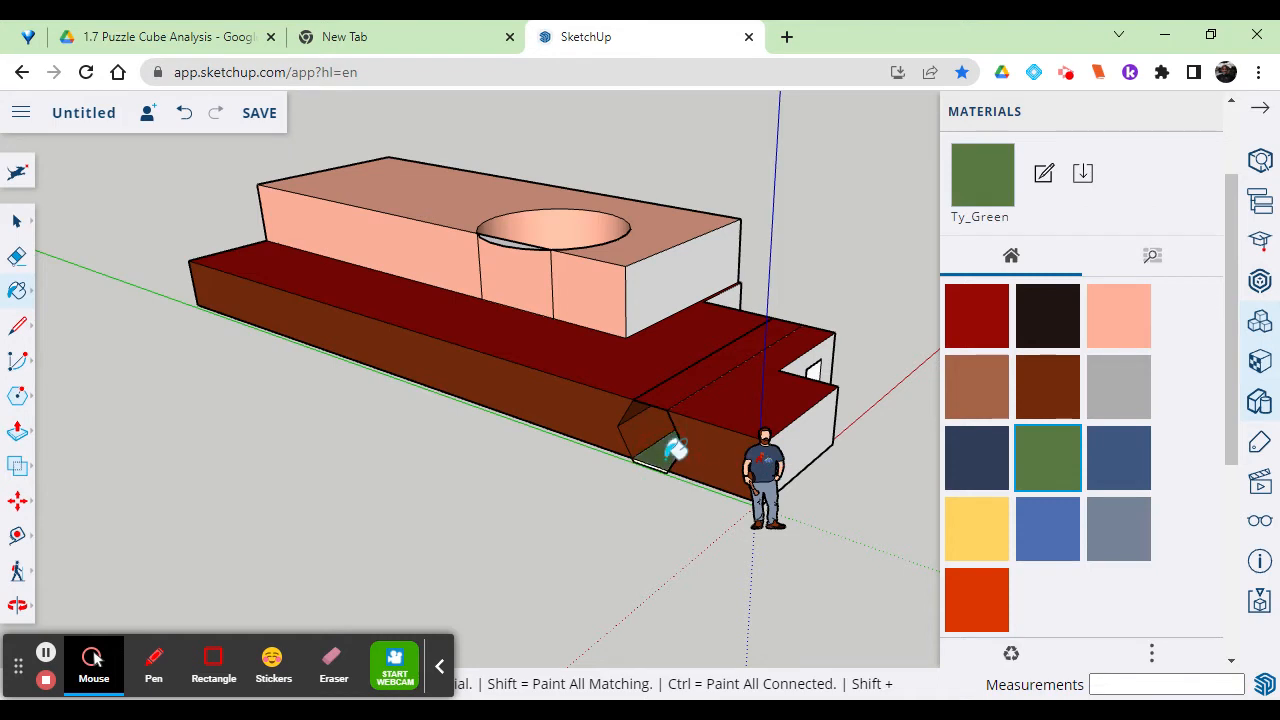
{"action": "left_click", "coordinate": [515, 244]}
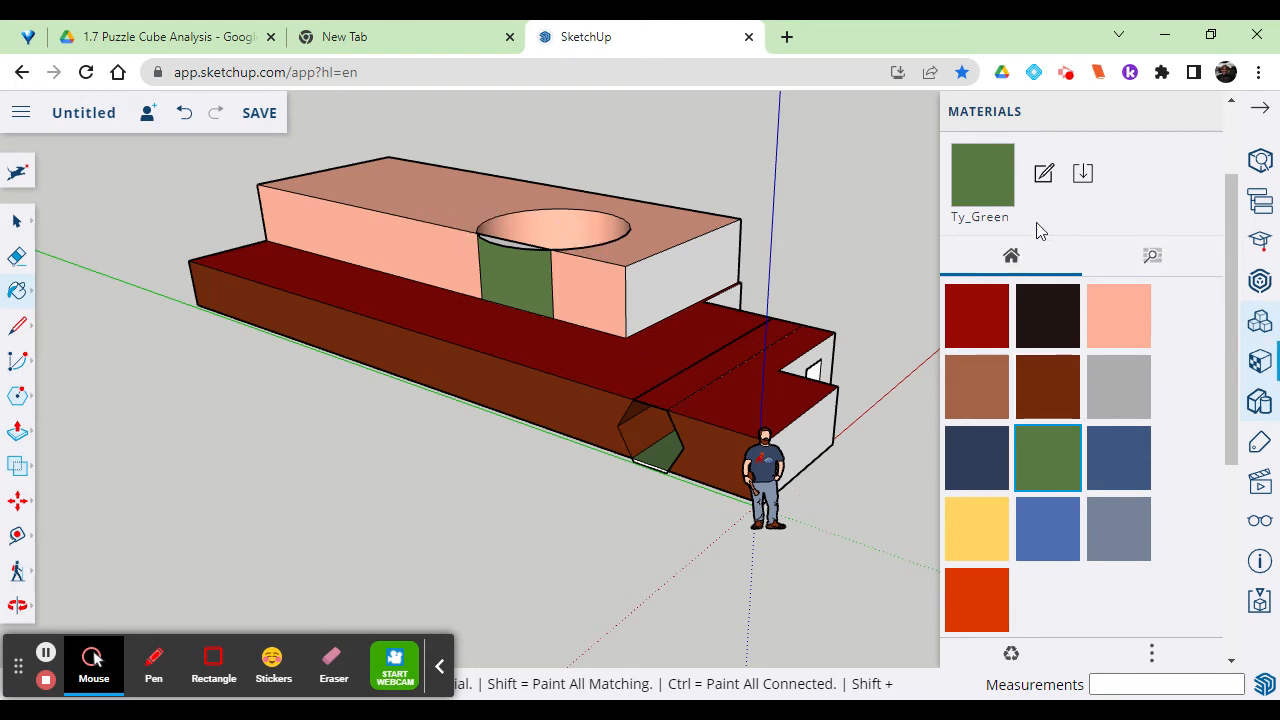
{"action": "left_click", "coordinate": [1260, 107]}
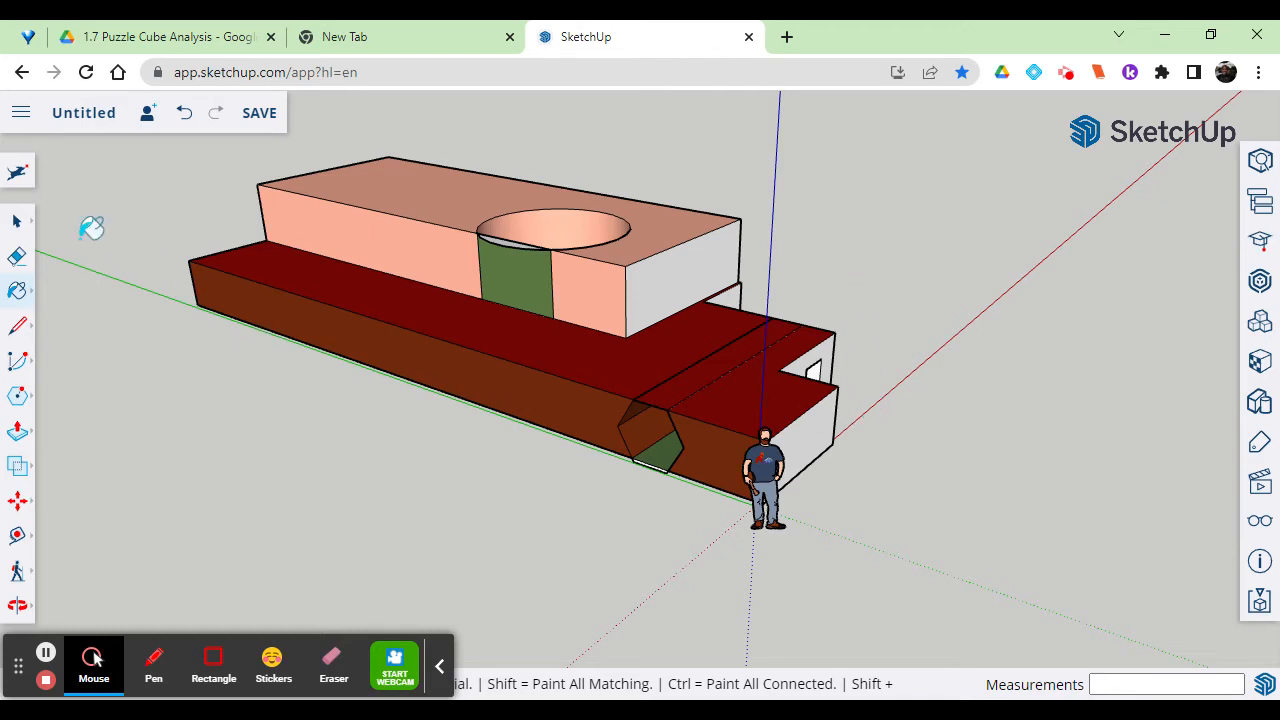
Step: Save the model into the SketchUp project folder
{"action": "left_click", "coordinate": [19, 228]}
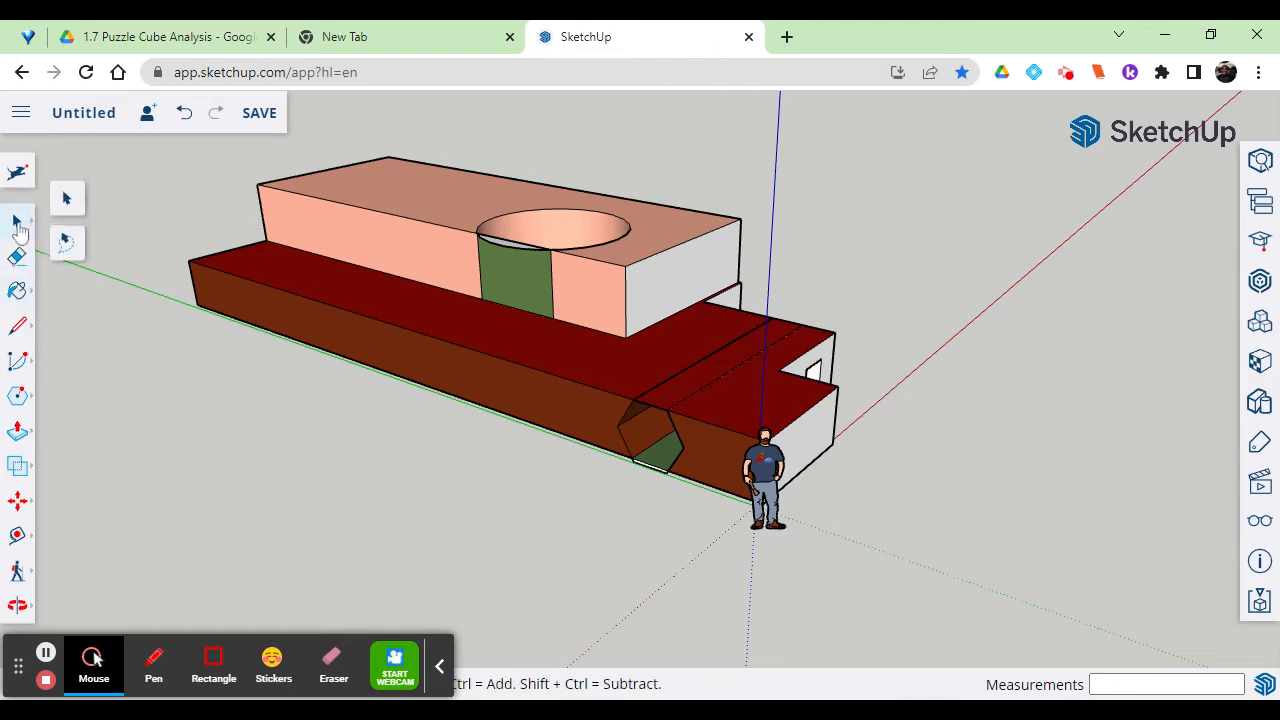
{"action": "left_click", "coordinate": [67, 200]}
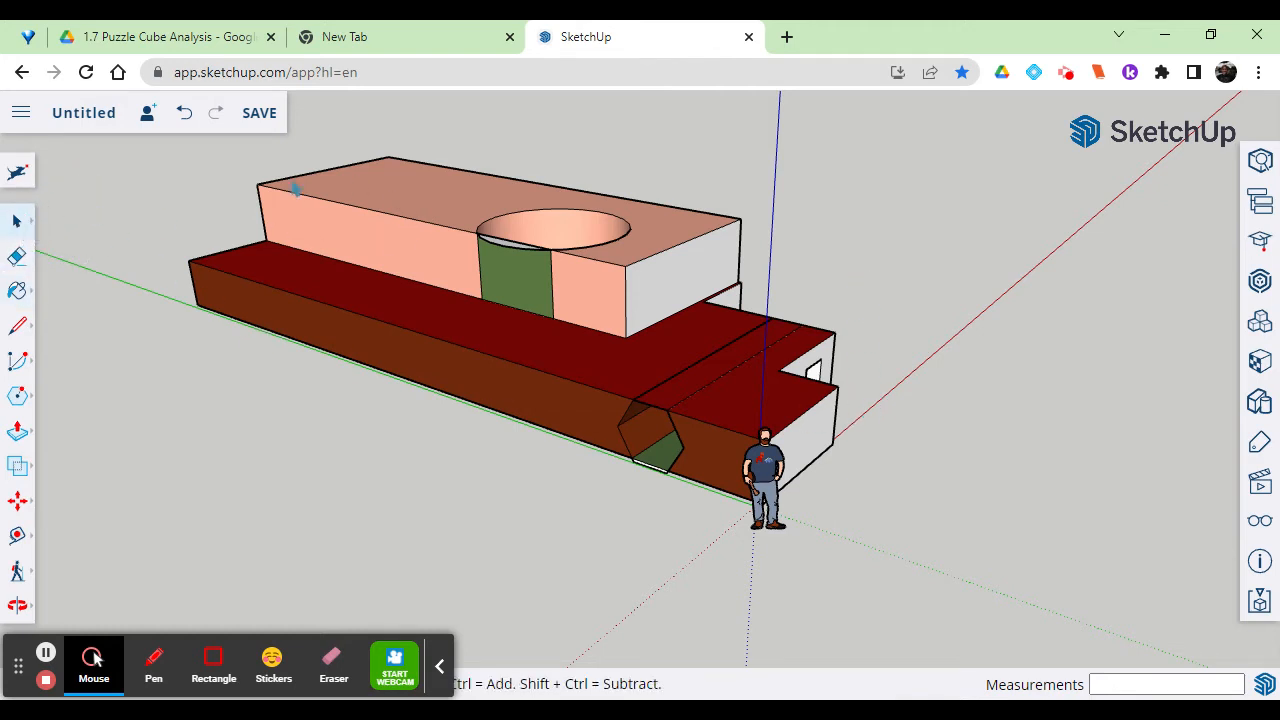
{"action": "left_click", "coordinate": [74, 116]}
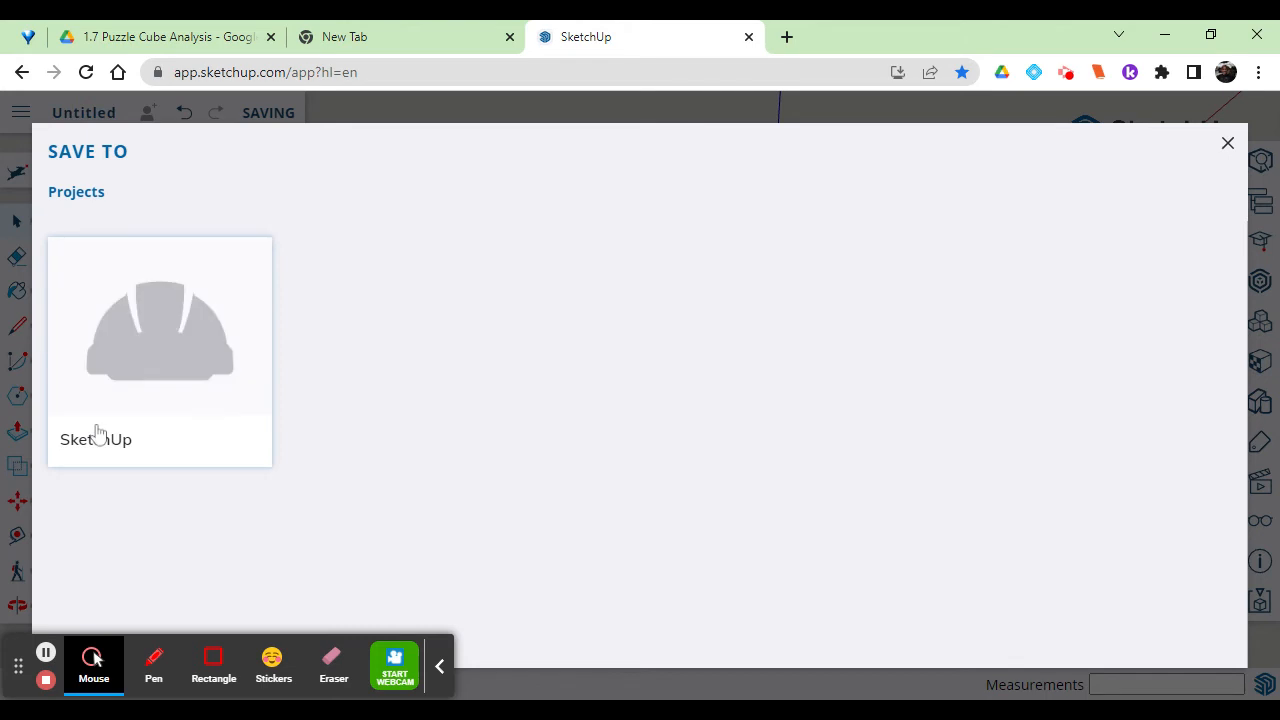
{"action": "left_click", "coordinate": [157, 378]}
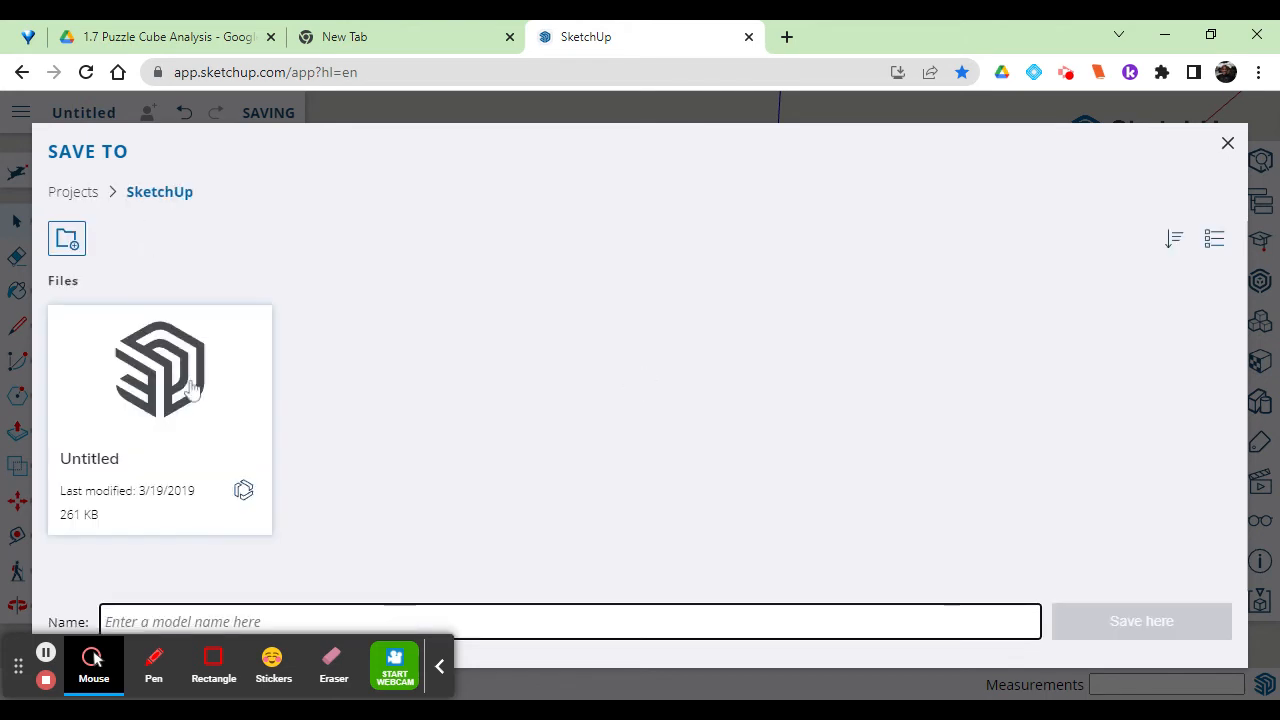
{"action": "left_click", "coordinate": [100, 466]}
{"action": "left_click", "coordinate": [687, 441]}
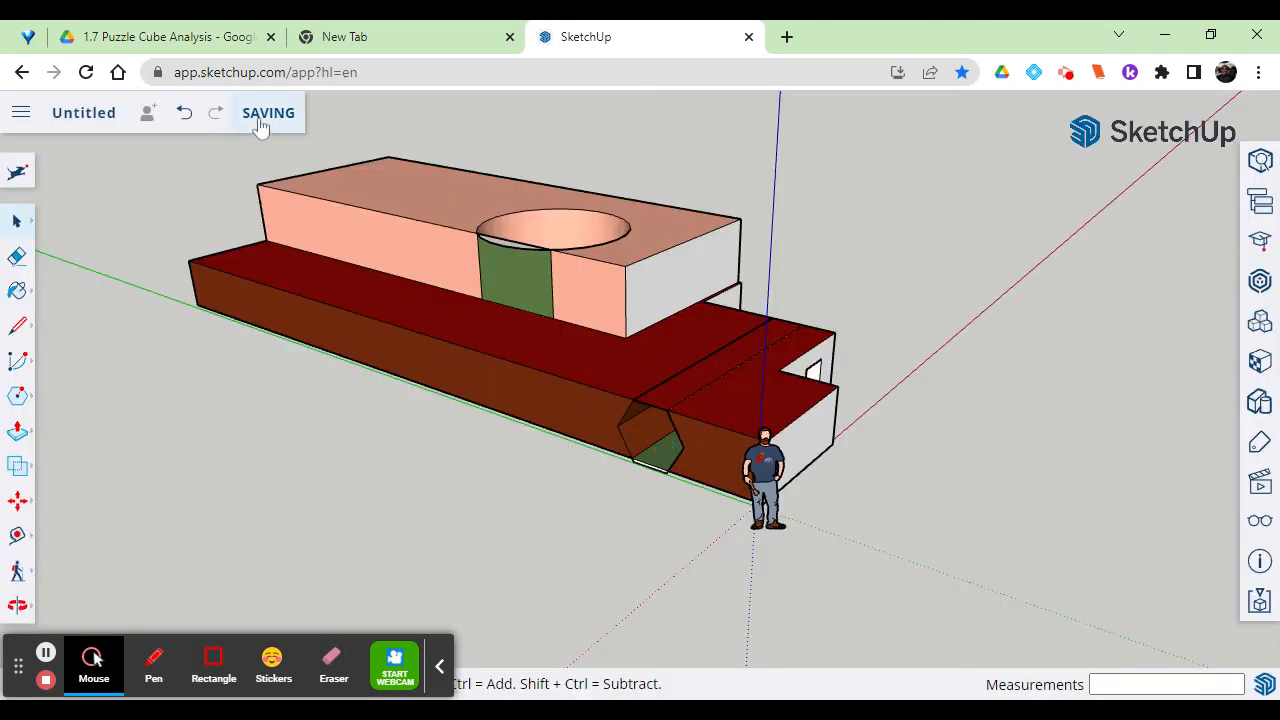
{"action": "left_click", "coordinate": [260, 120]}
Step: Rename the model as "add subtract"
{"action": "left_click", "coordinate": [88, 115]}
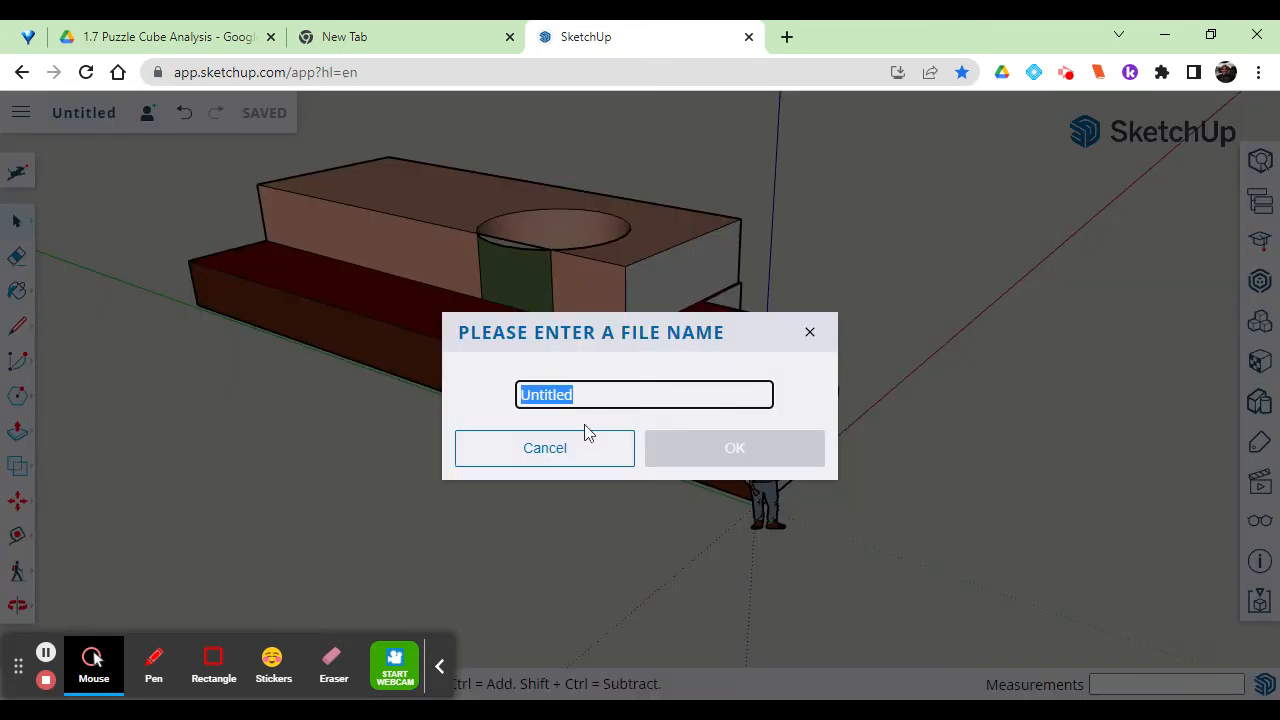
{"action": "type", "text": "add subtract"}
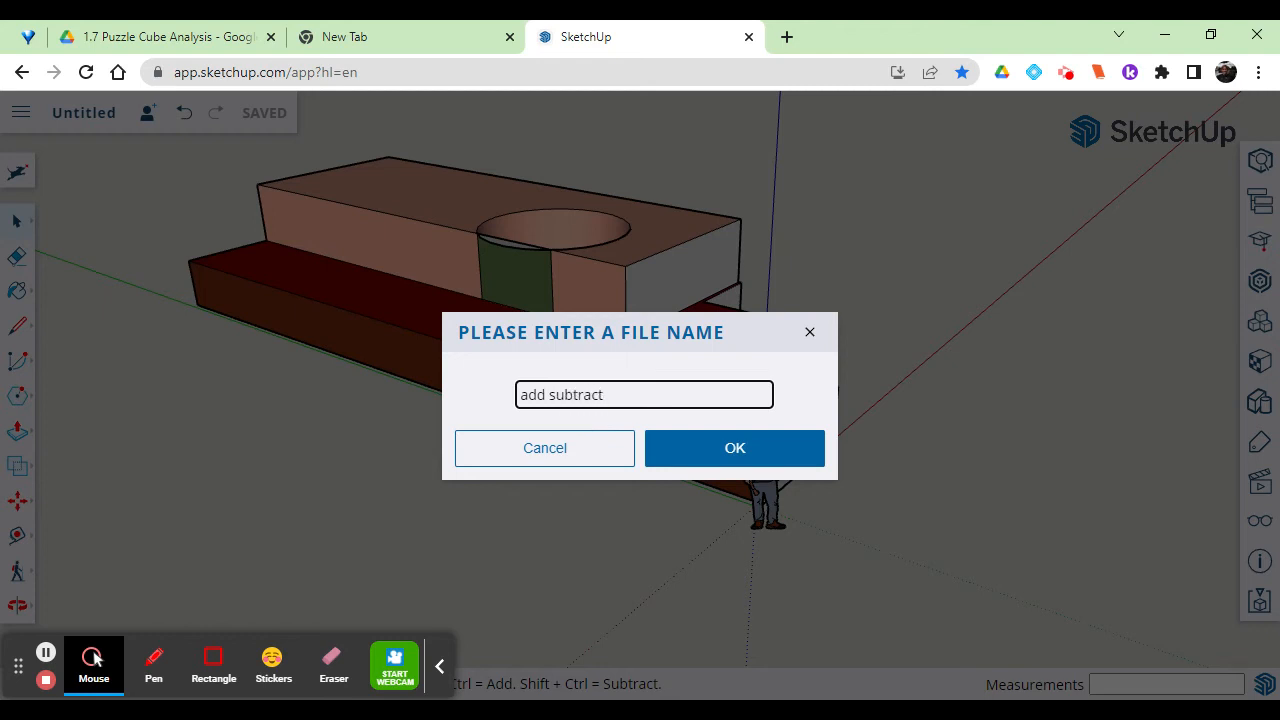
{"action": "left_click", "coordinate": [785, 457]}
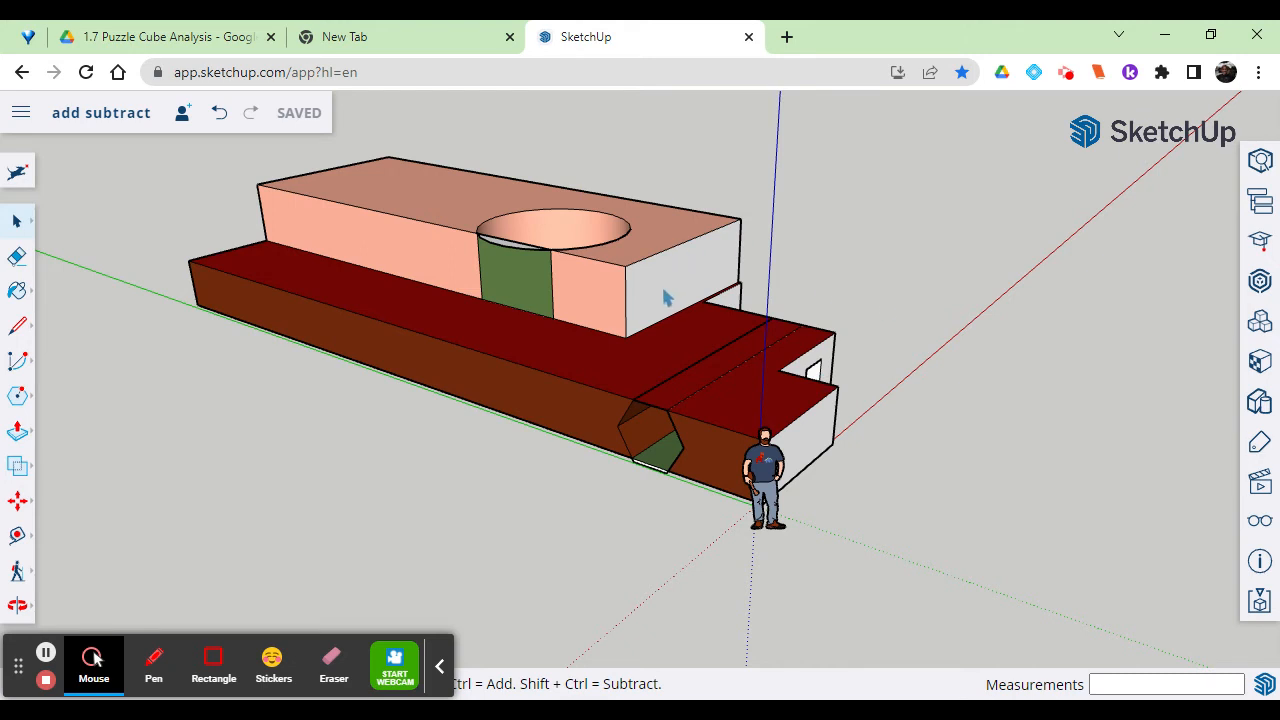
Step: Move the large dark red top face of the lower block by about 2 11/16"
{"action": "left_click", "coordinate": [18, 607]}
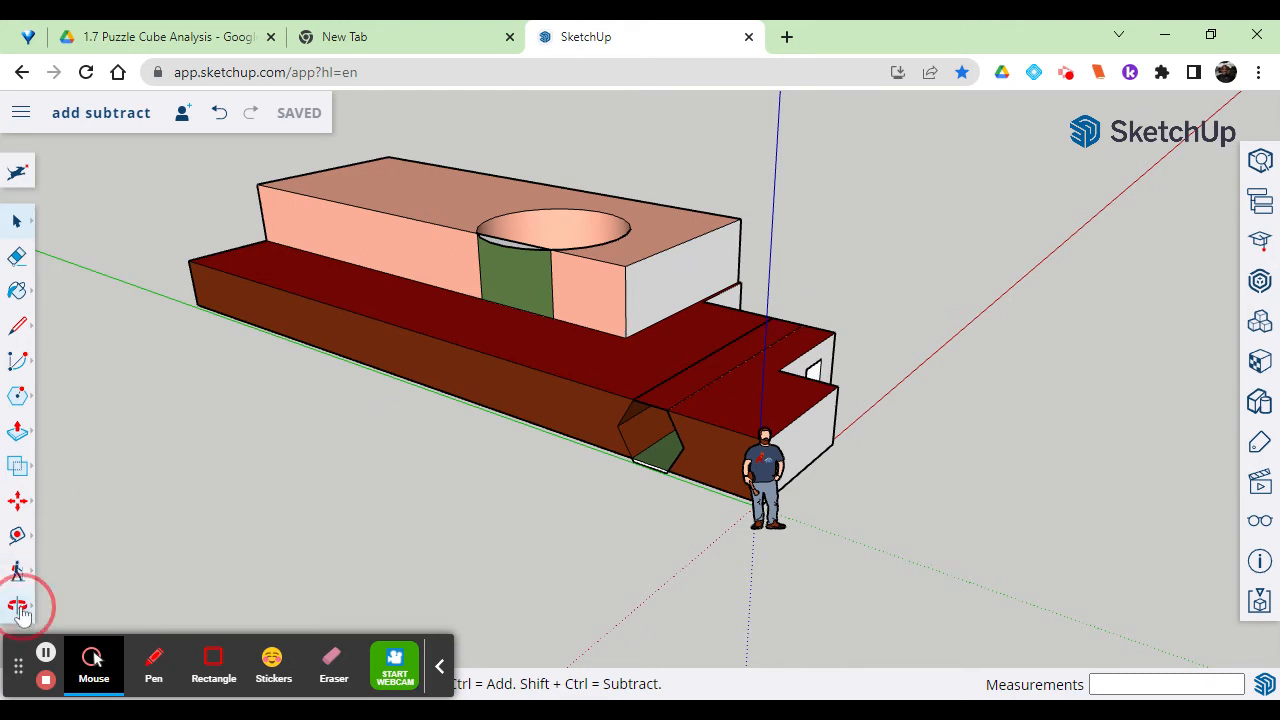
{"action": "left_click", "coordinate": [18, 500]}
{"action": "left_click", "coordinate": [68, 465]}
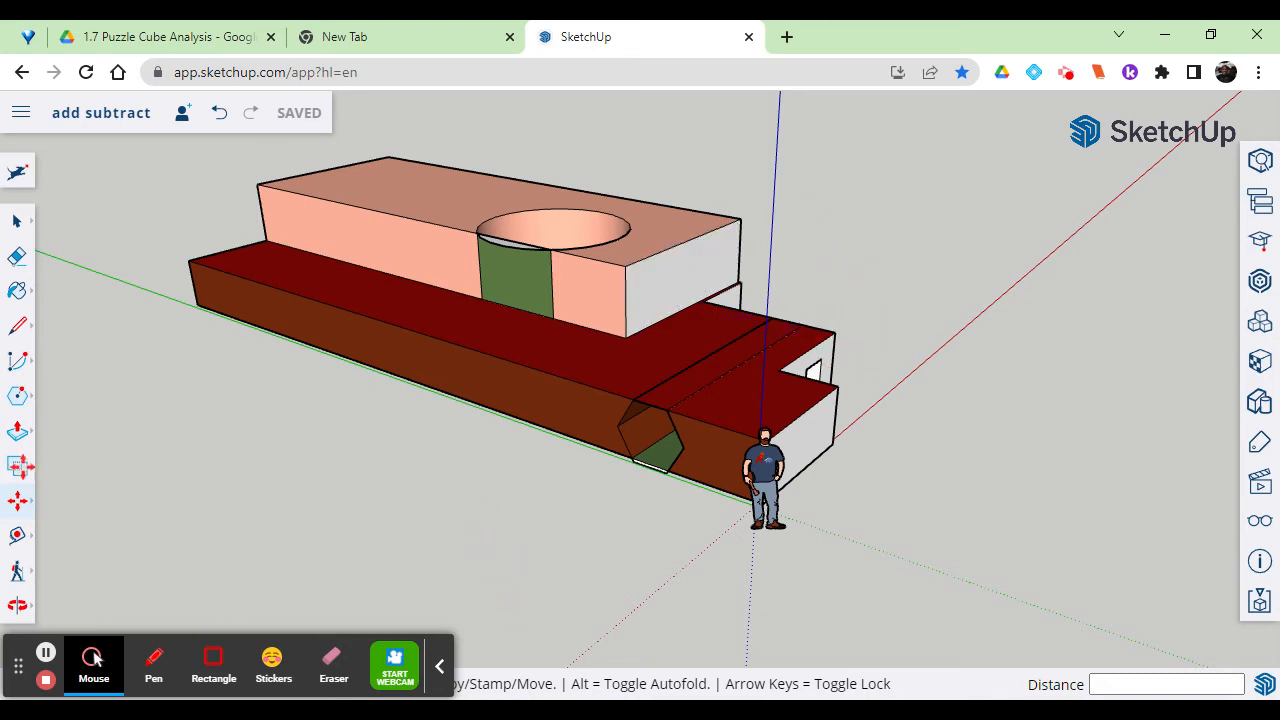
{"action": "left_click", "coordinate": [20, 503]}
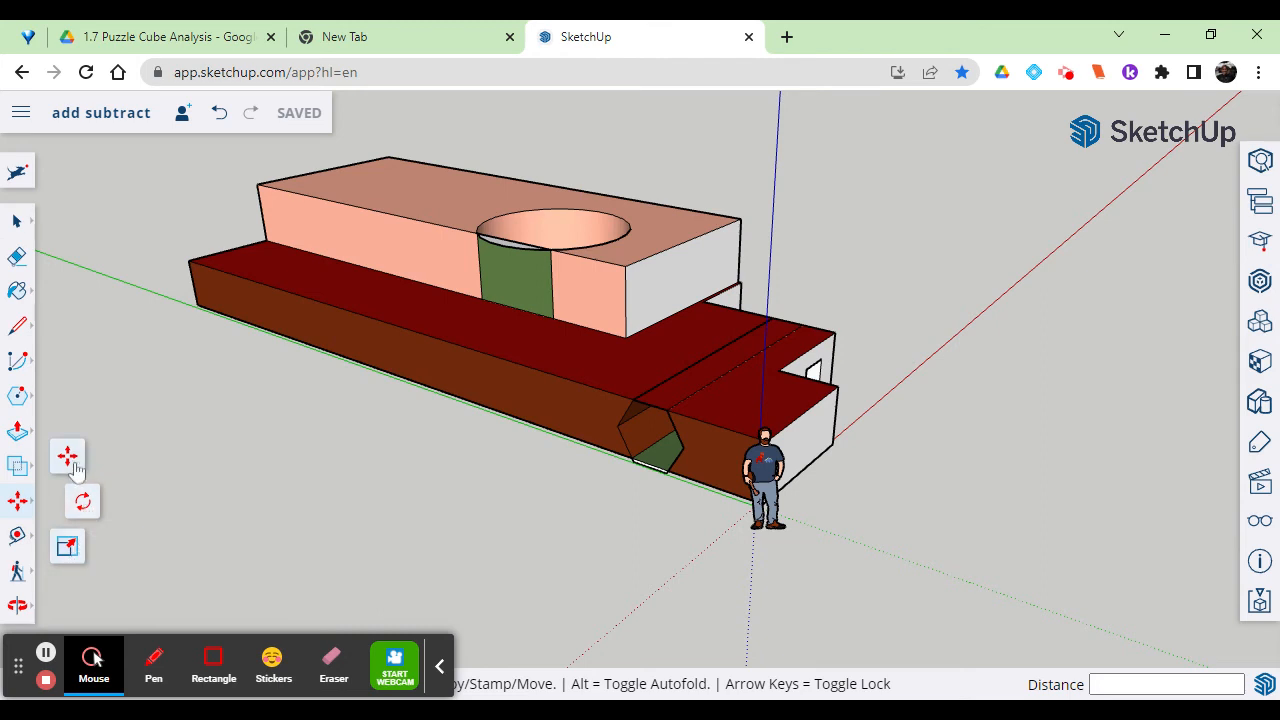
{"action": "left_click", "coordinate": [75, 465]}
{"action": "left_click", "coordinate": [648, 349]}
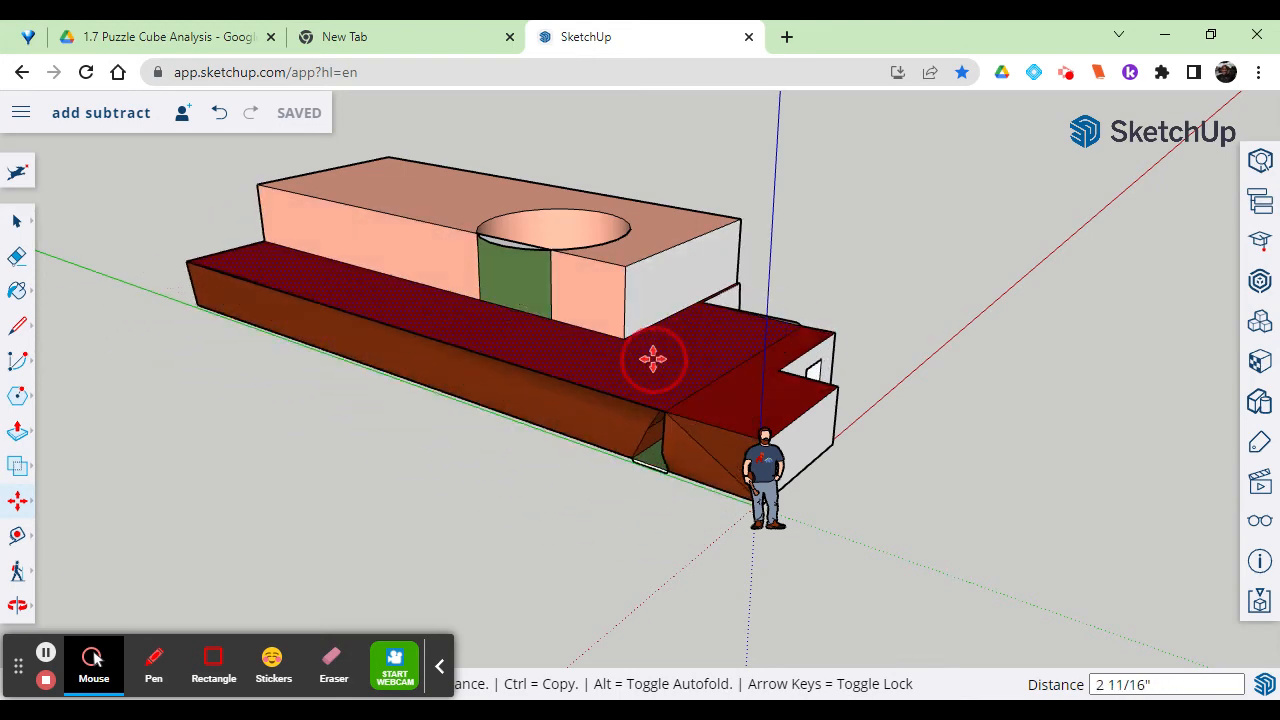
{"action": "left_click", "coordinate": [652, 358]}
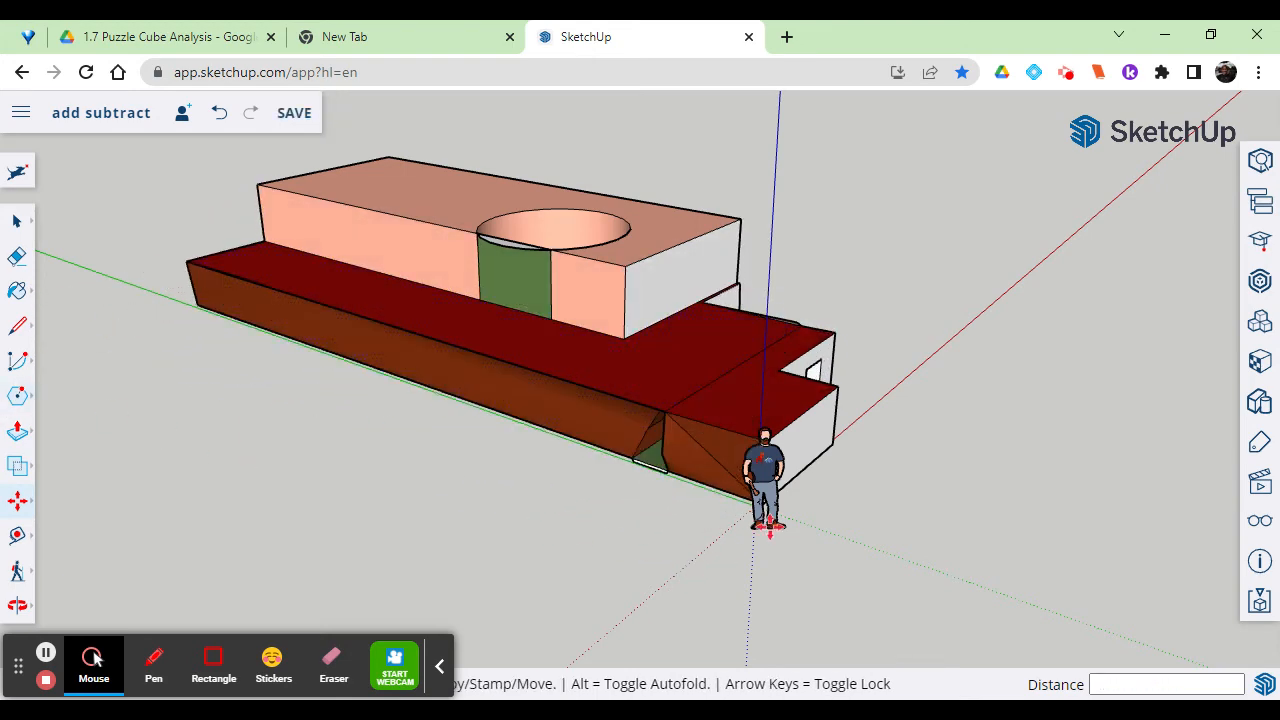
Step: Orbit around the model to view the blocks' unpainted end faces and the open ground beside them
{"action": "left_click", "coordinate": [17, 224]}
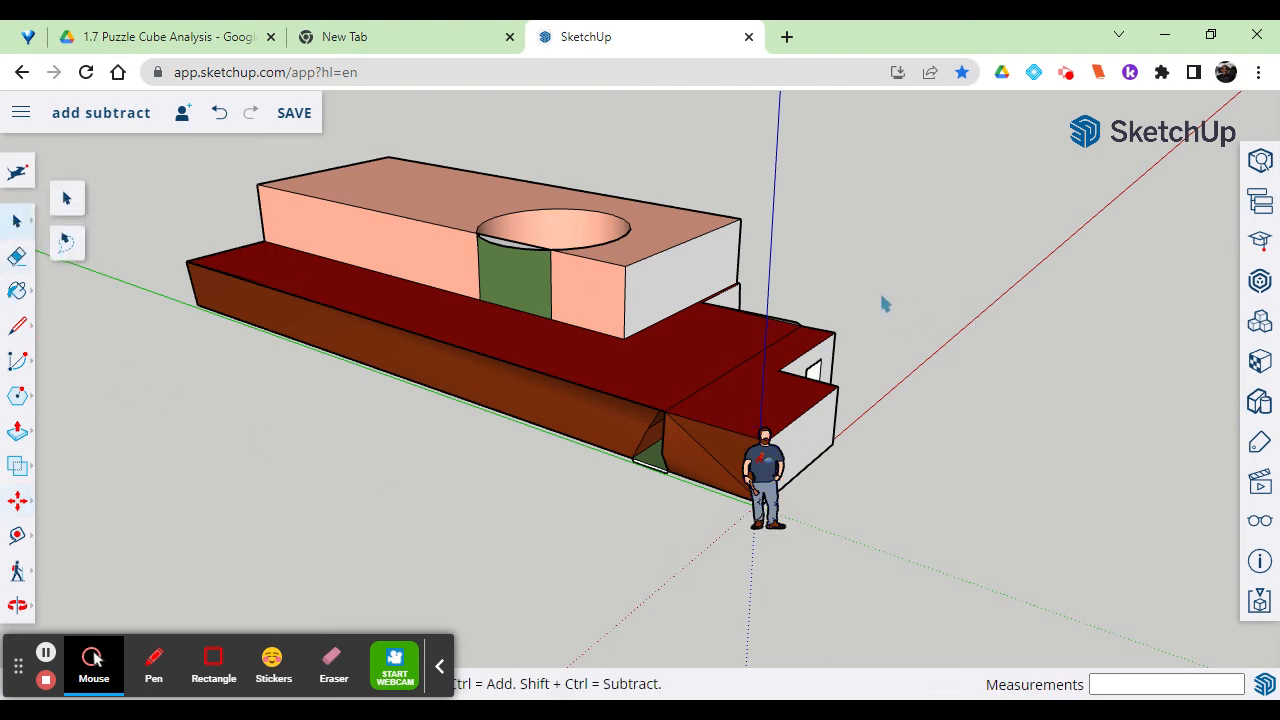
{"action": "left_click", "coordinate": [72, 207]}
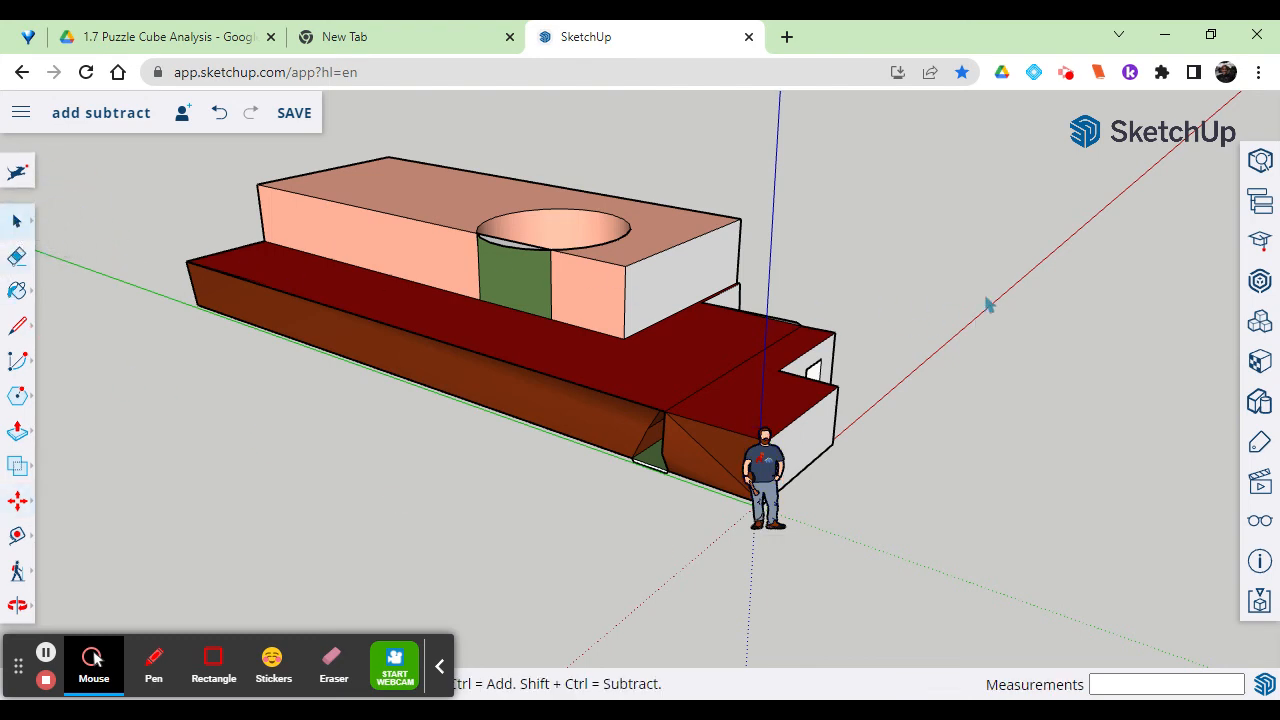
{"action": "left_click_drag", "start_coordinate": [932, 289], "coordinate": [905, 364]}
{"action": "left_click", "coordinate": [17, 607]}
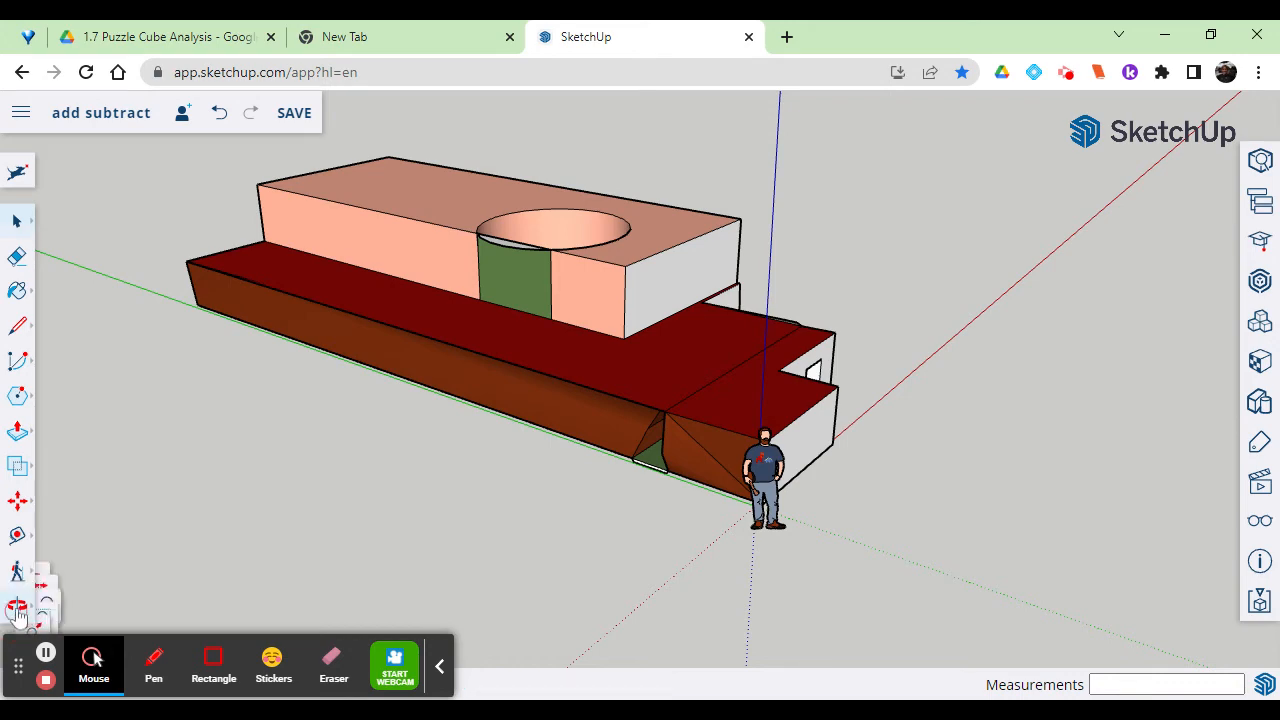
{"action": "left_click", "coordinate": [69, 520]}
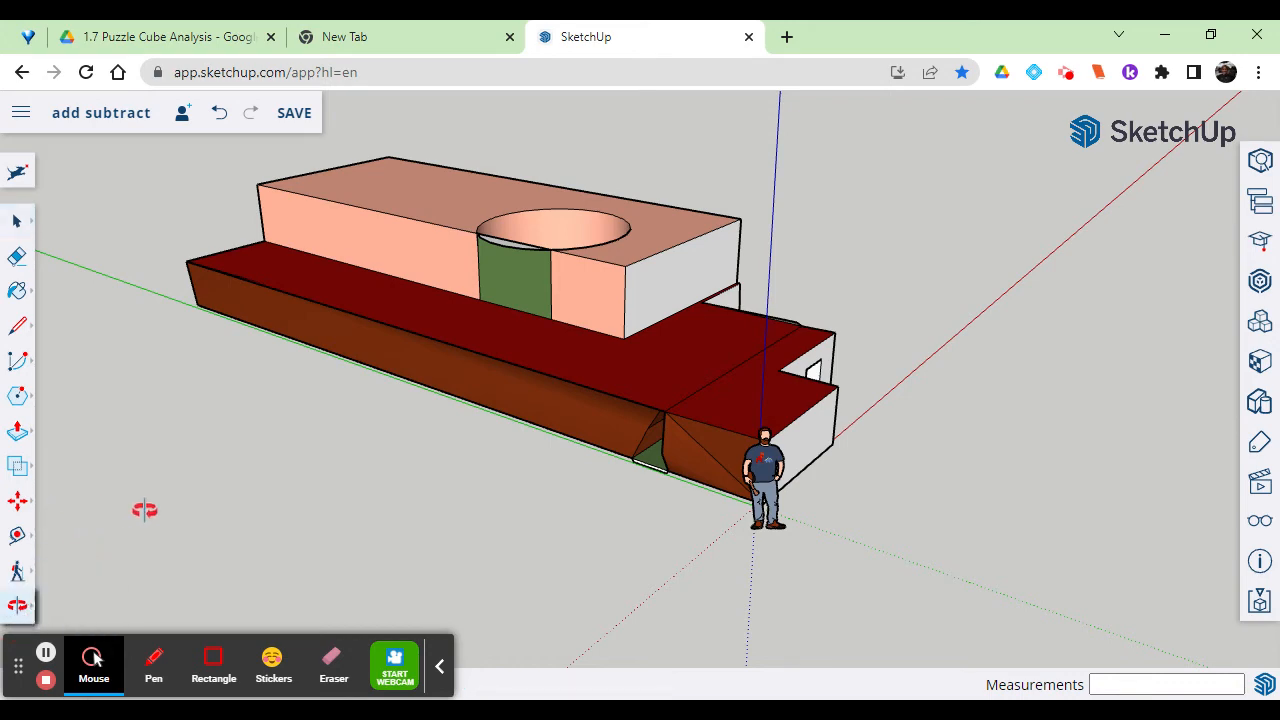
{"action": "left_click_drag", "start_coordinate": [766, 506], "coordinate": [338, 570]}
{"action": "left_click_drag", "start_coordinate": [1029, 534], "coordinate": [988, 535]}
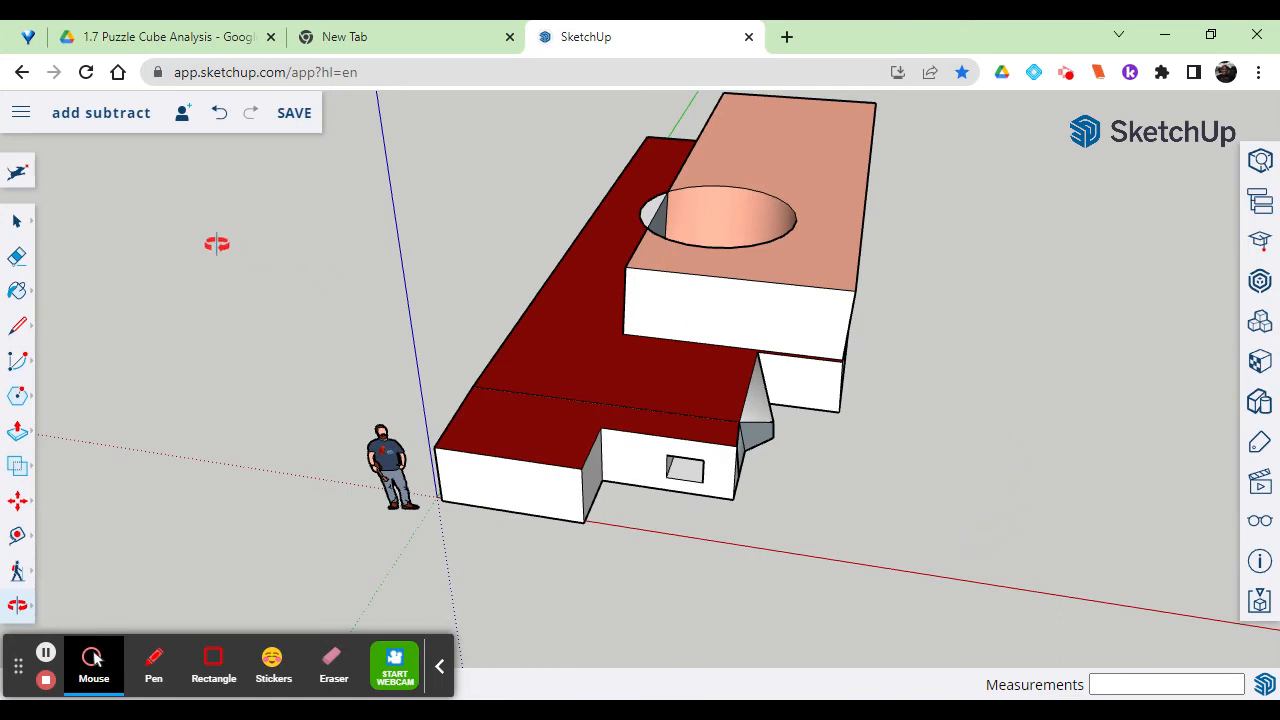
{"action": "left_click", "coordinate": [18, 230]}
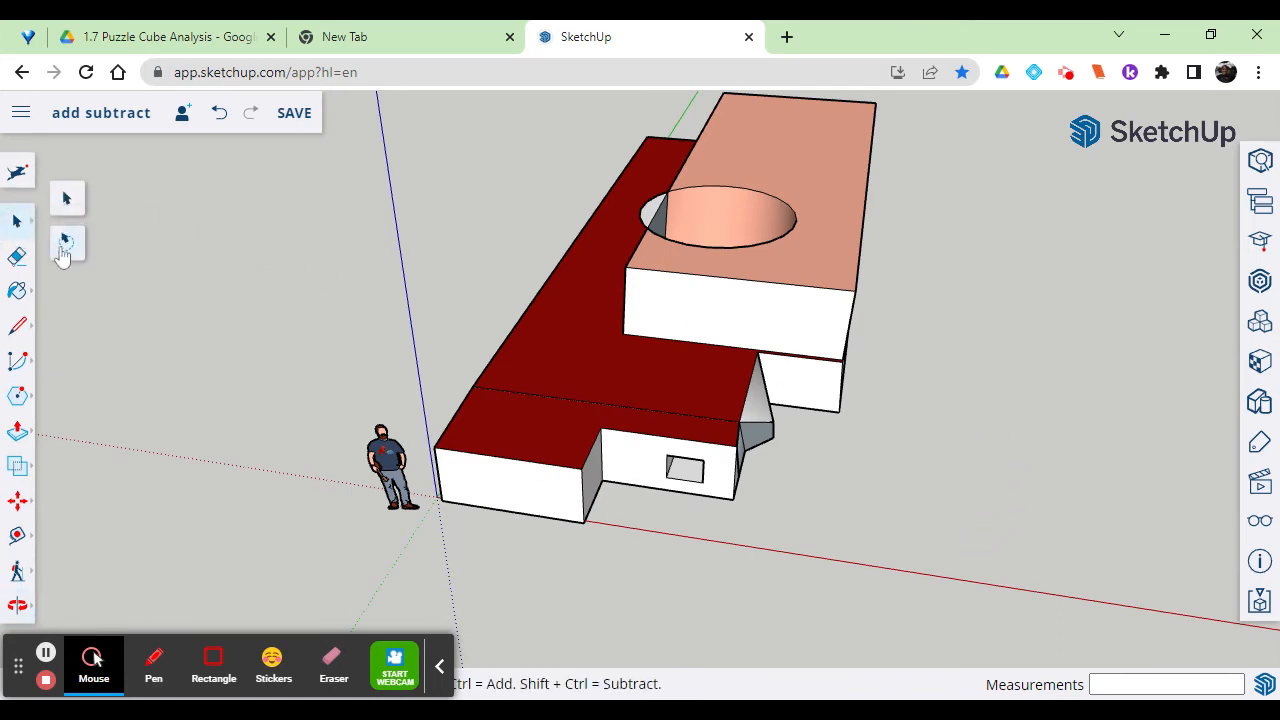
{"action": "left_click", "coordinate": [20, 186]}
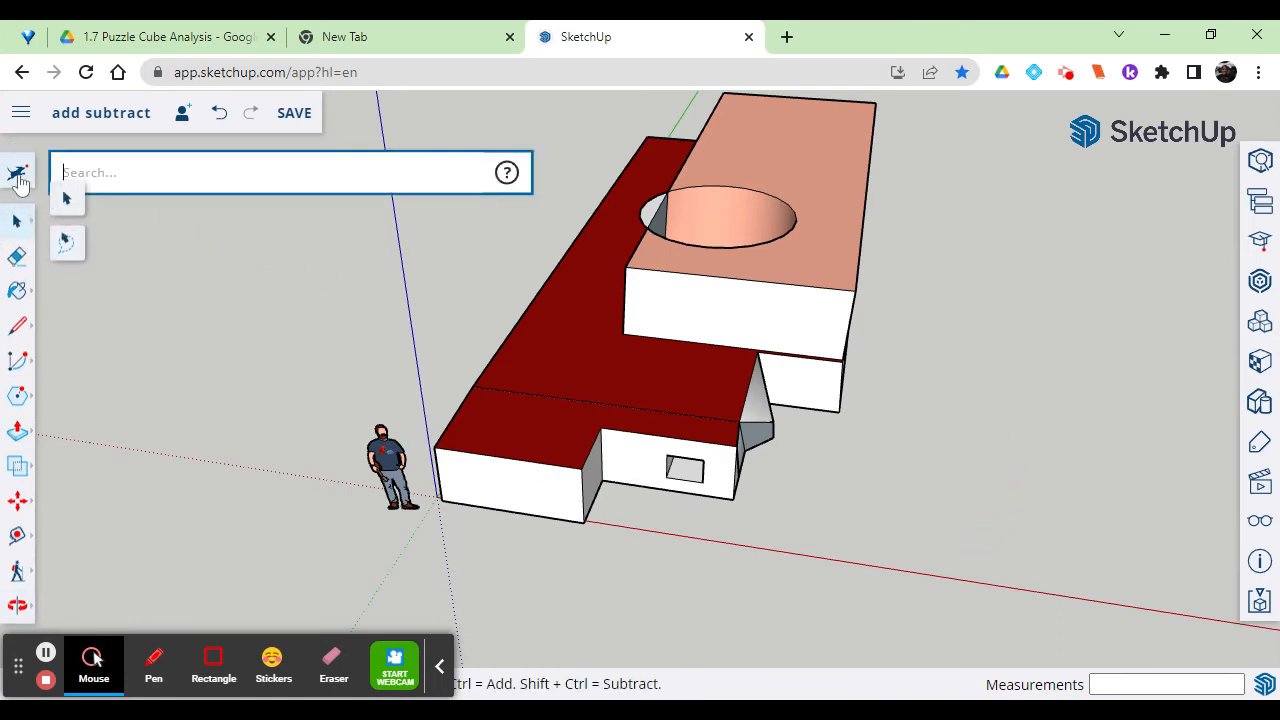
{"action": "left_click", "coordinate": [20, 184]}
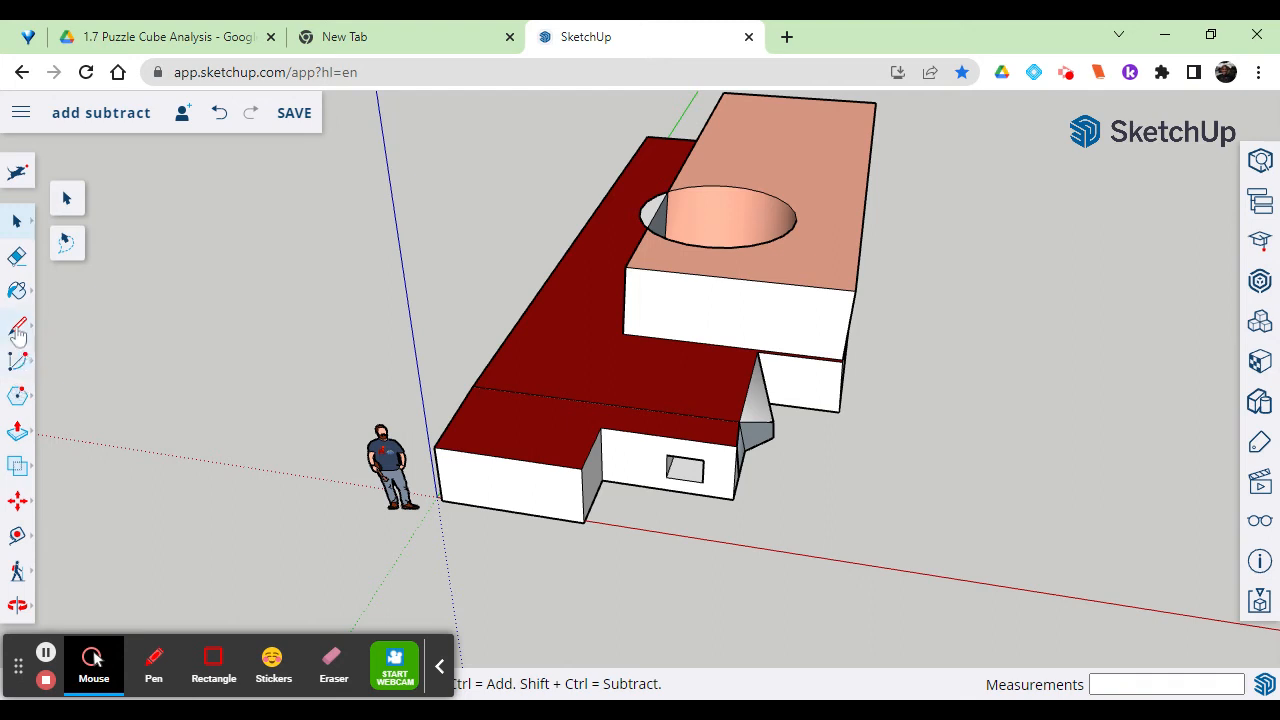
{"action": "left_click", "coordinate": [20, 430]}
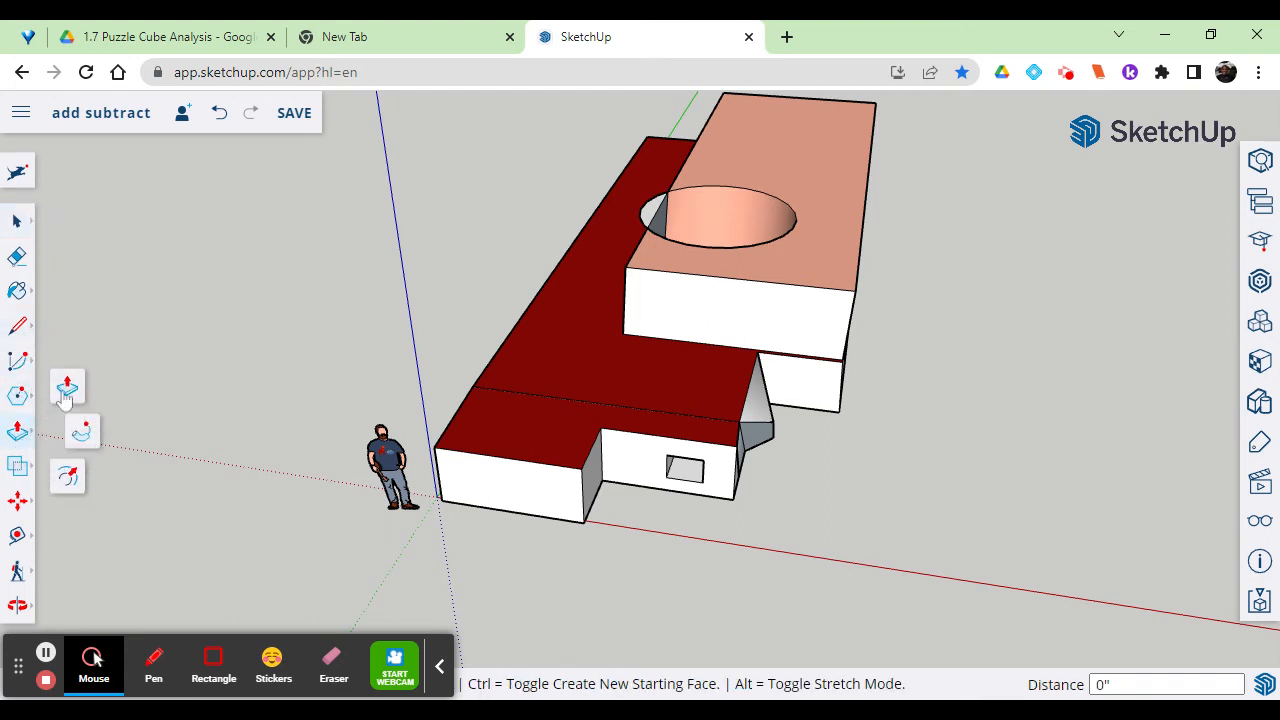
{"action": "left_click", "coordinate": [70, 390]}
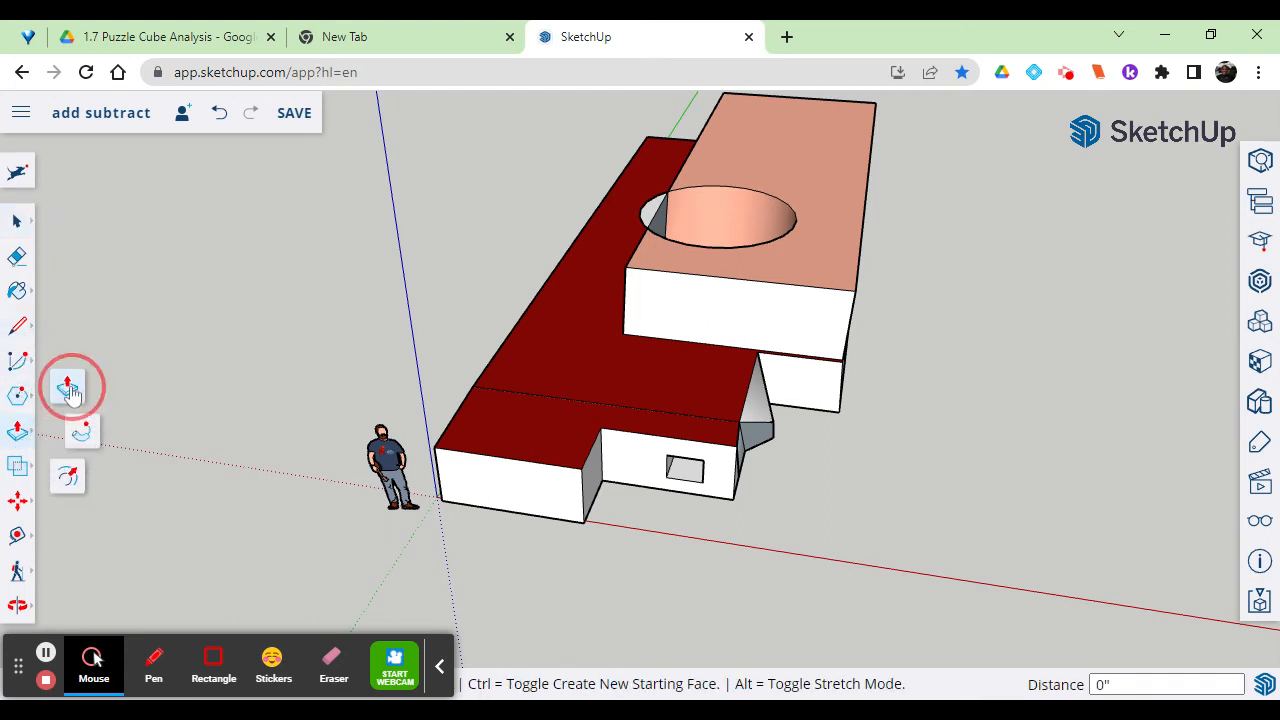
{"action": "left_click", "coordinate": [22, 432]}
Step: Draw a rectangle about 10' 7" by 6' 3" on the open ground beside the building, near the red axis
{"action": "left_click", "coordinate": [17, 395]}
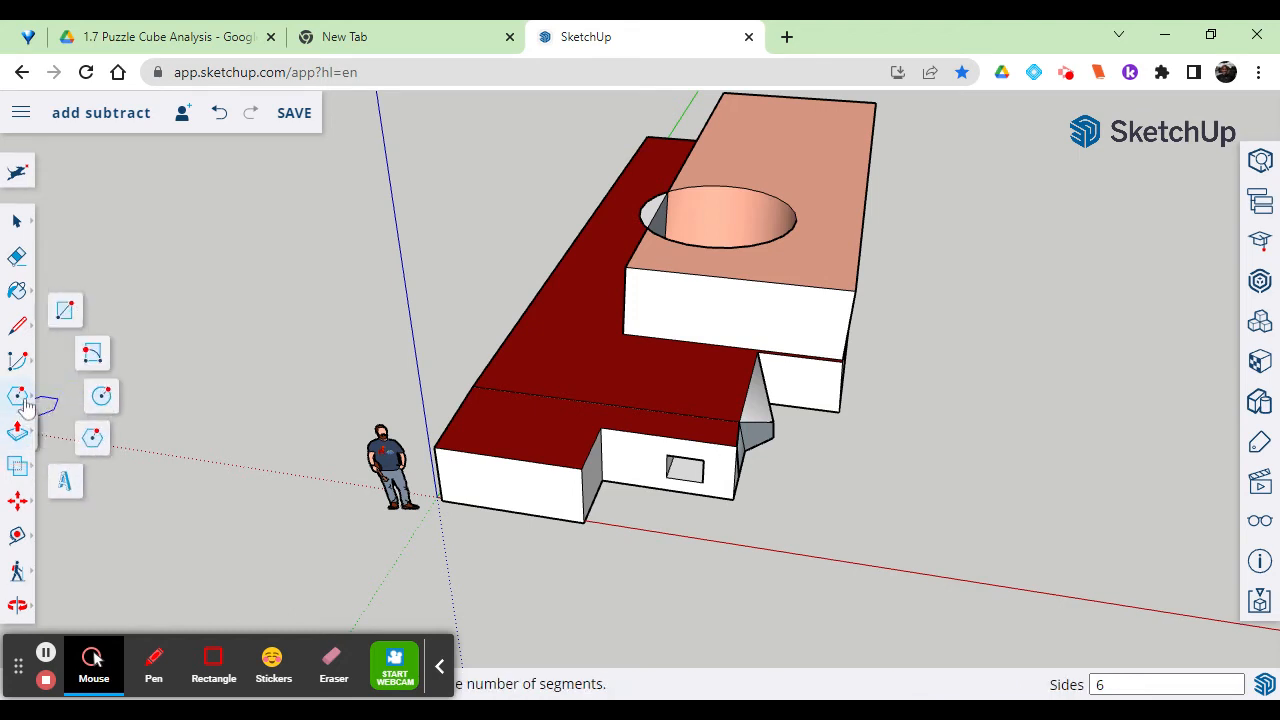
{"action": "left_click", "coordinate": [68, 312]}
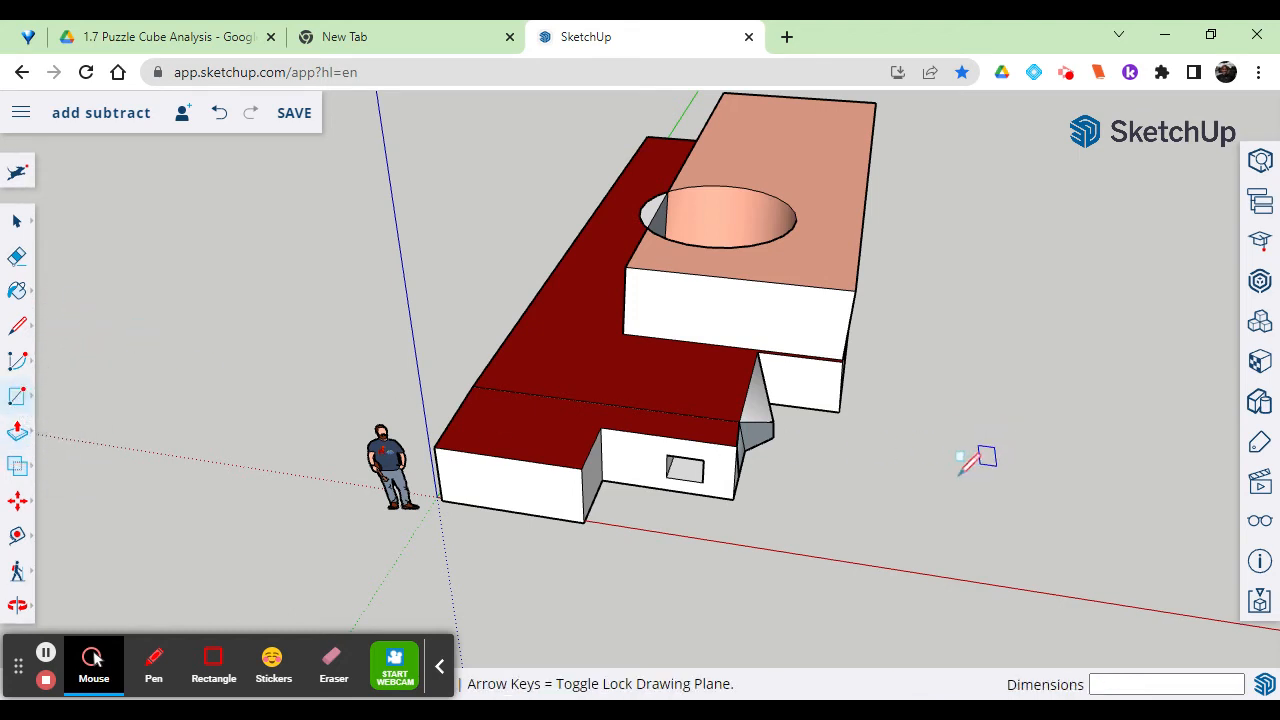
{"action": "left_click", "coordinate": [926, 490]}
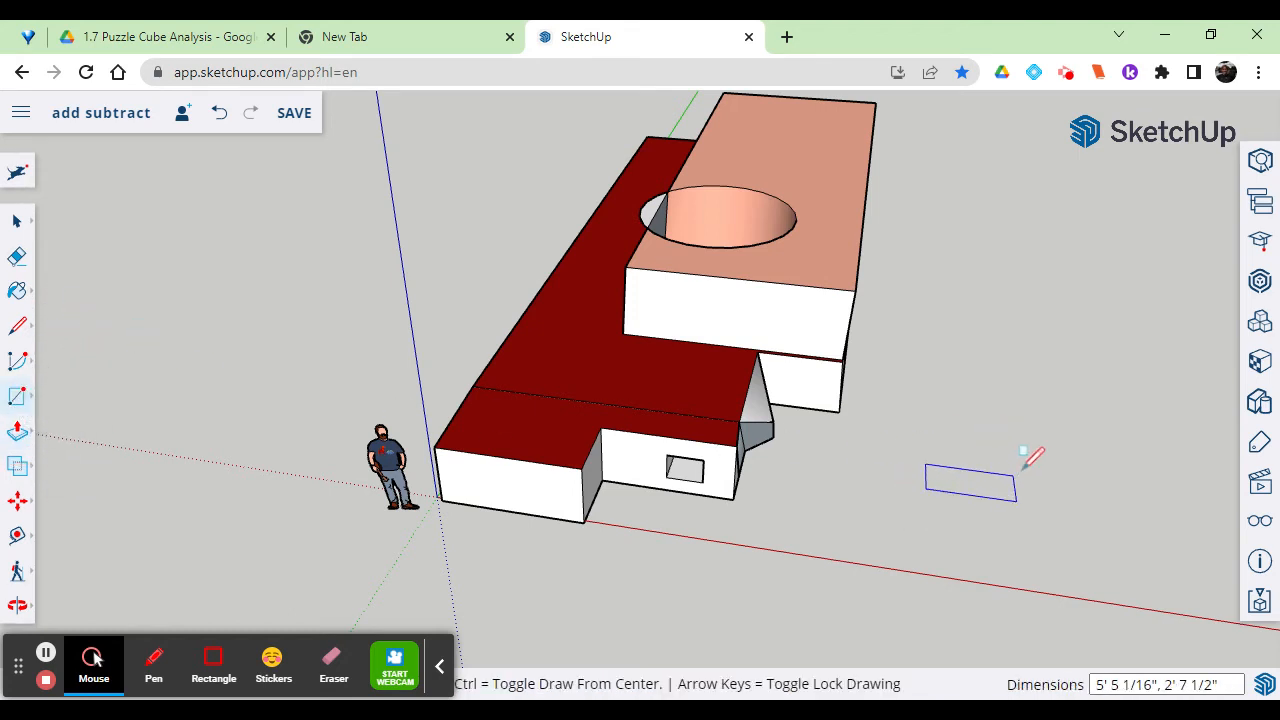
{"action": "left_click", "coordinate": [1092, 451]}
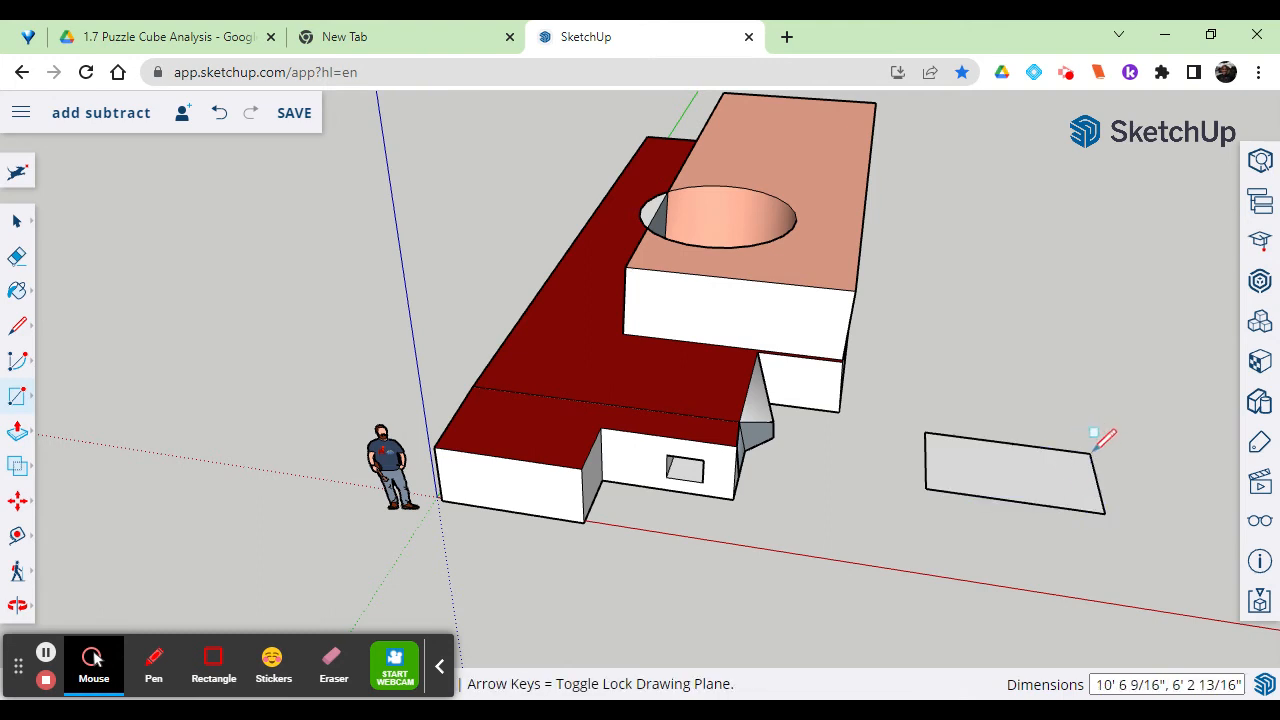
Step: Pull the ground rectangle up about 2' 2" with Push/Pull to form a separate box
{"action": "left_click", "coordinate": [27, 440]}
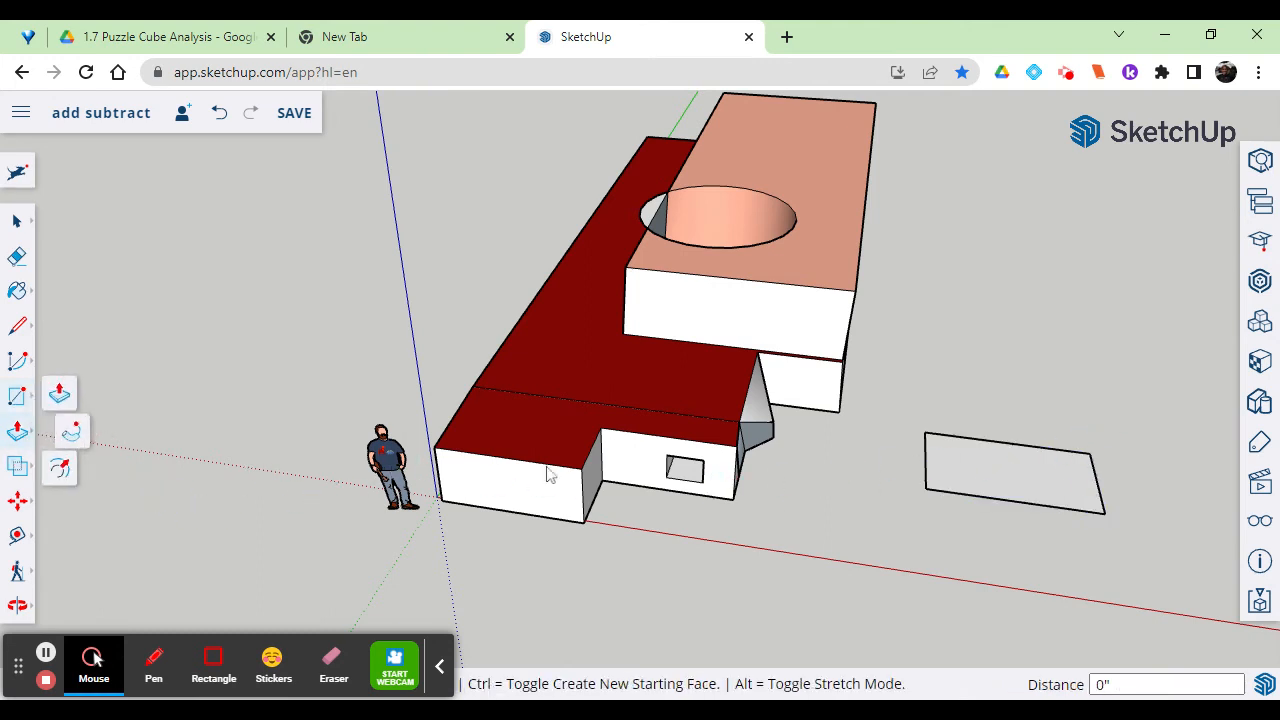
{"action": "left_click", "coordinate": [1034, 471]}
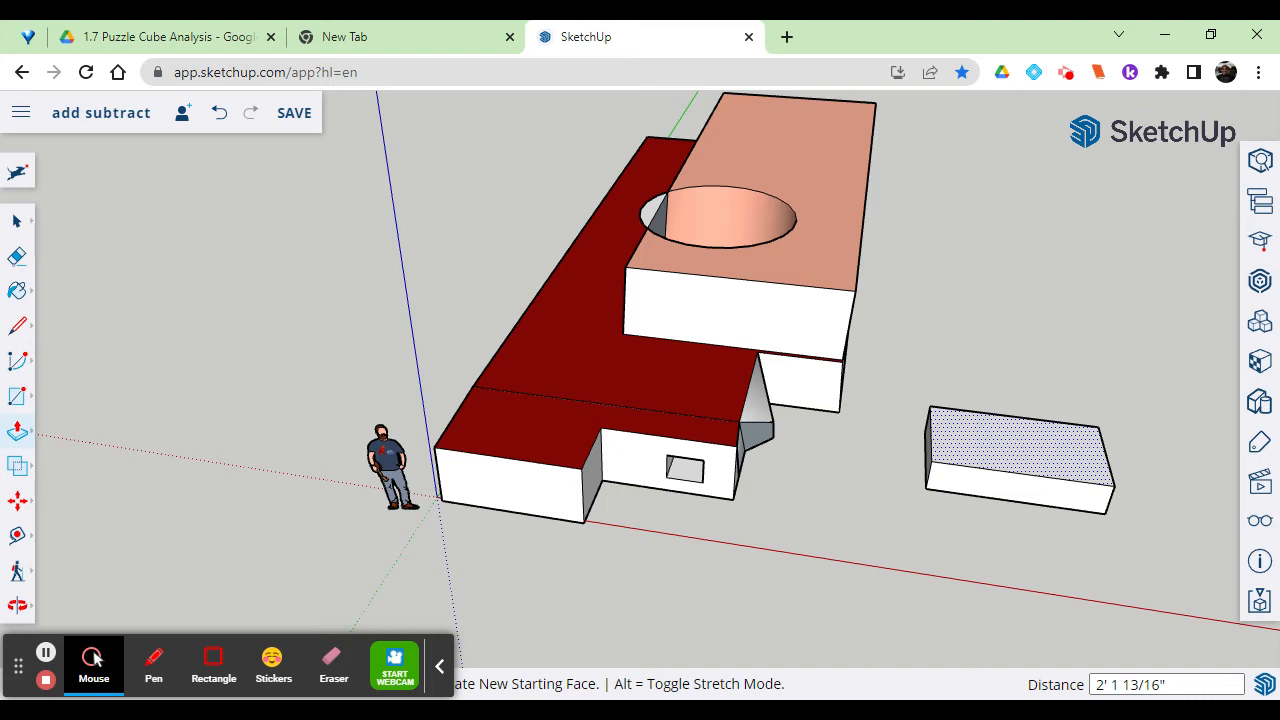
{"action": "left_click", "coordinate": [1037, 449]}
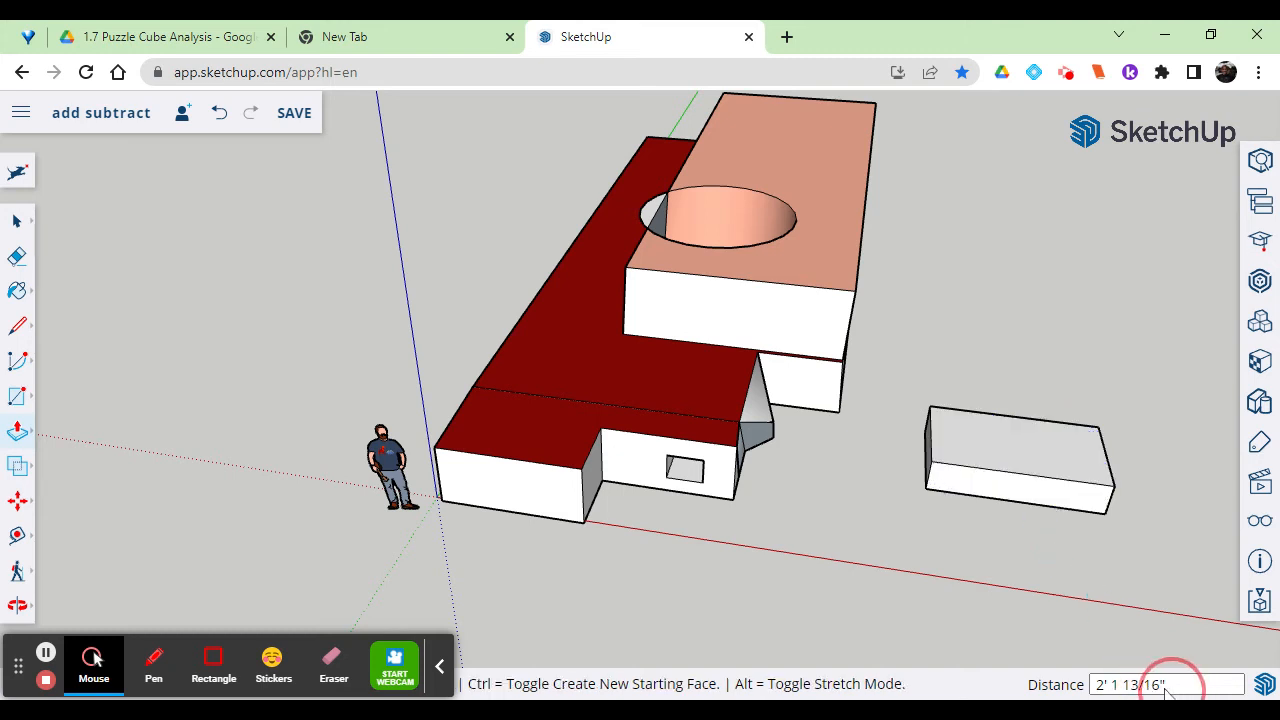
Step: Raise the separate box's top face by about 1 3/8" with Push/Pull
{"action": "left_click", "coordinate": [1007, 458]}
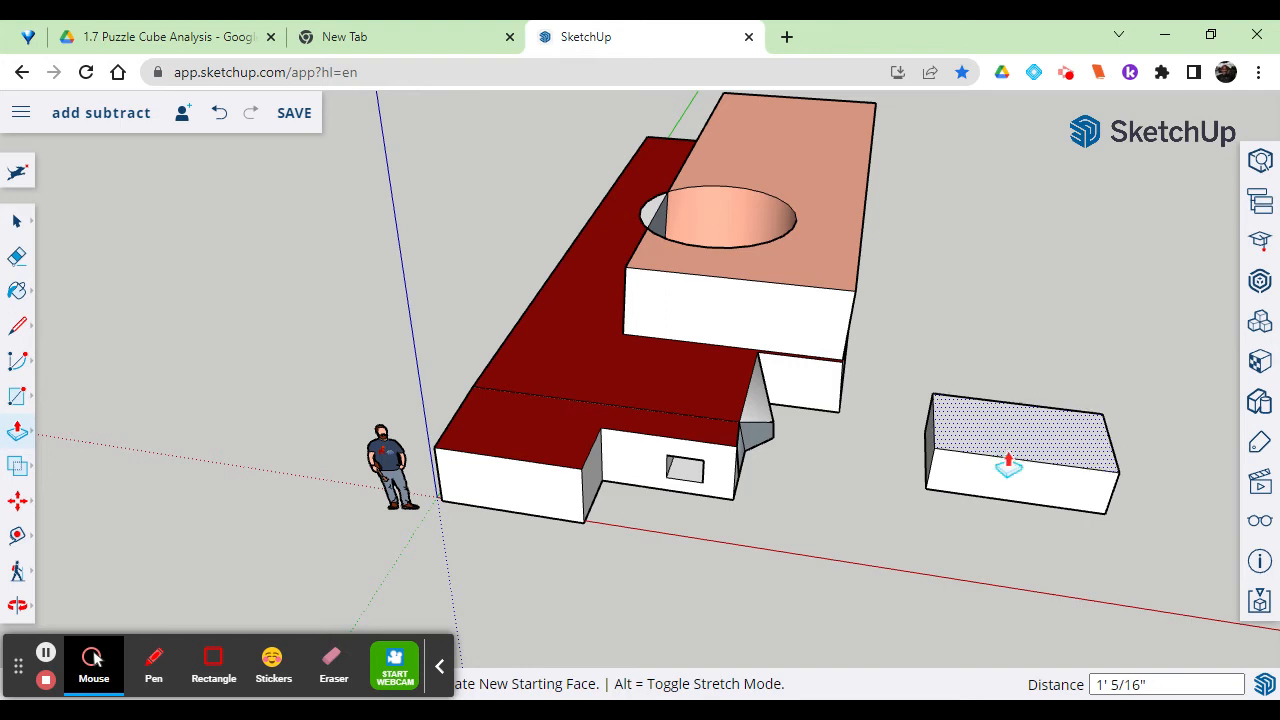
{"action": "left_click", "coordinate": [1086, 543]}
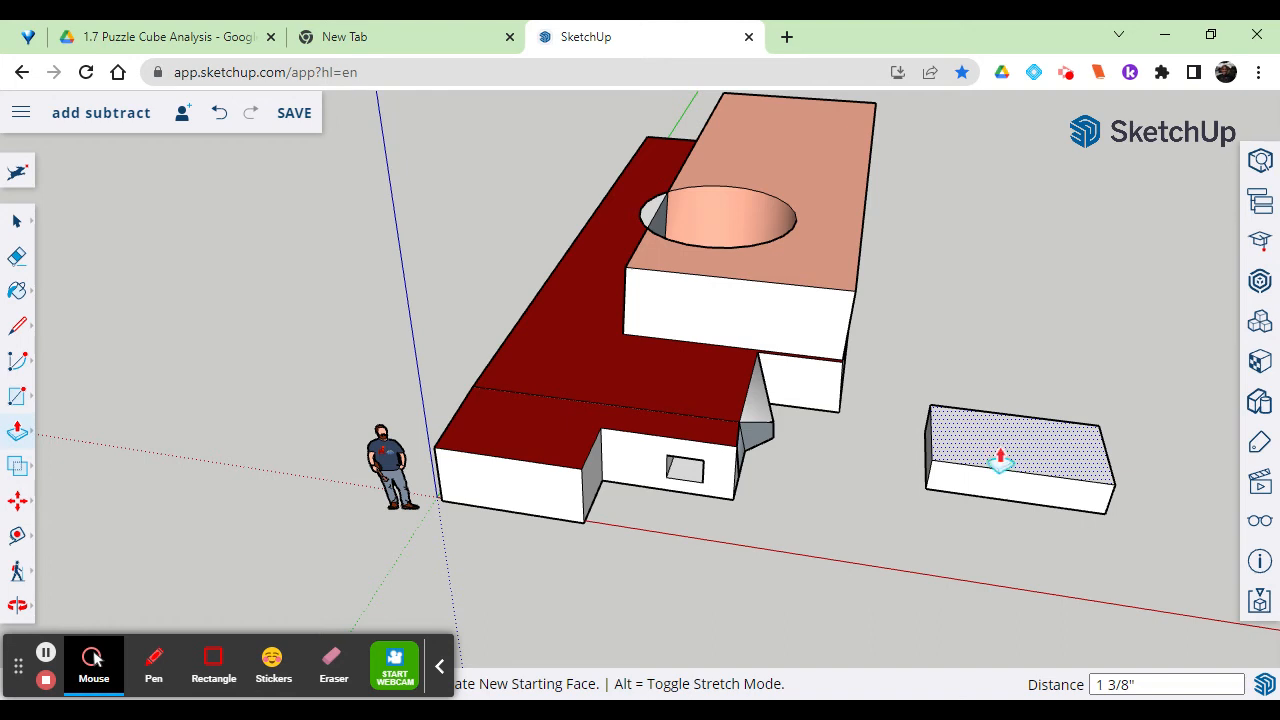
{"action": "left_click", "coordinate": [1000, 460]}
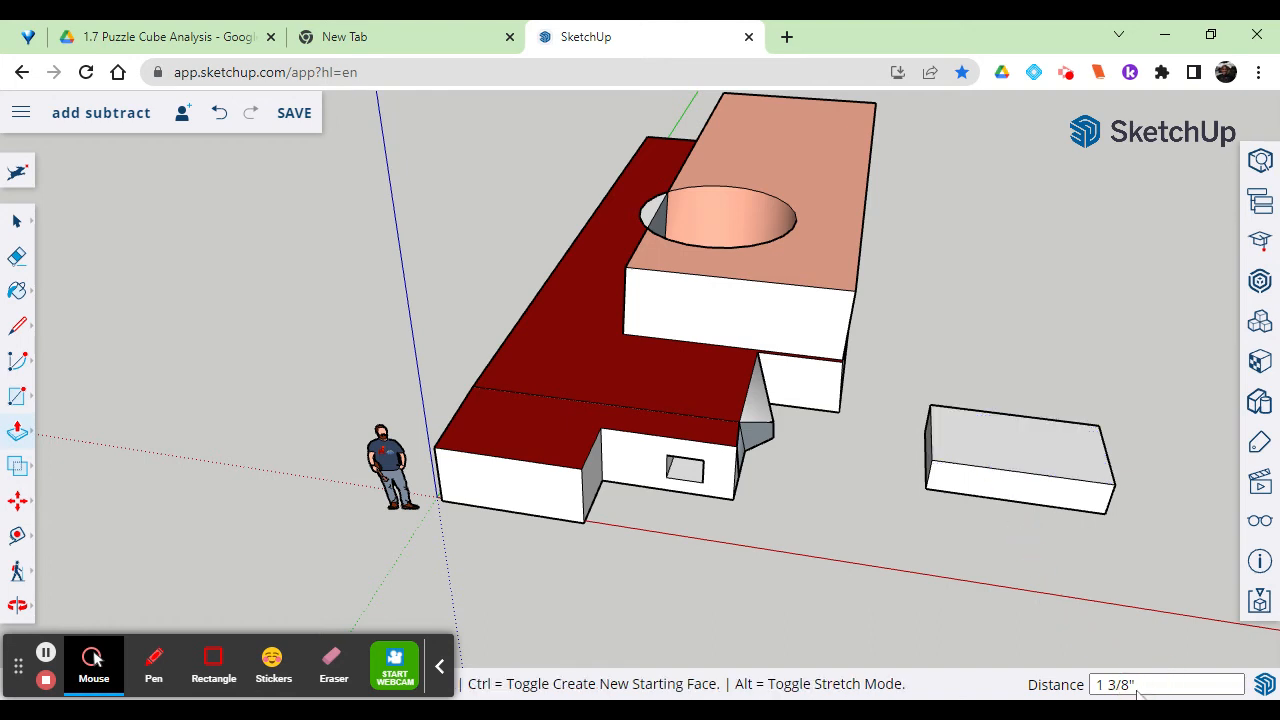
Step: Raise the separate box's top face by about 1' 11 9/16" with Push/Pull
{"action": "left_click", "coordinate": [1000, 462]}
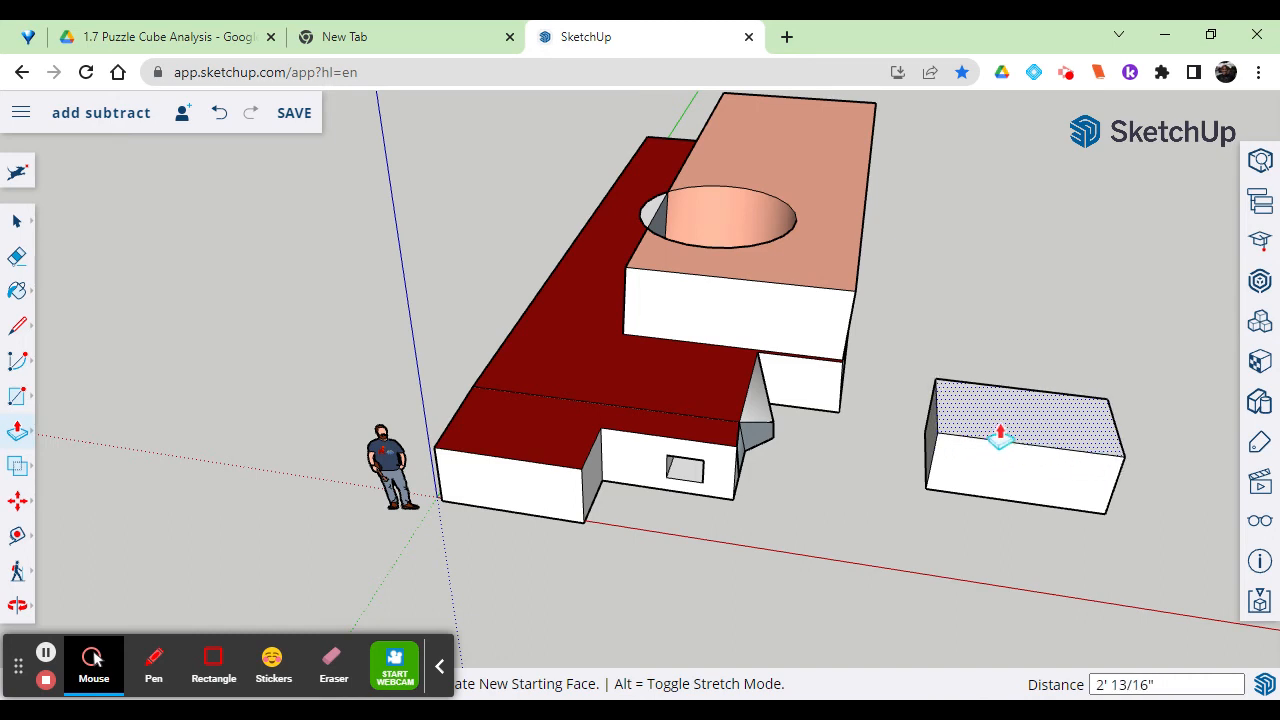
{"action": "scroll", "coordinate": [1000, 437], "scroll_direction": "up", "scroll_amount": 5}
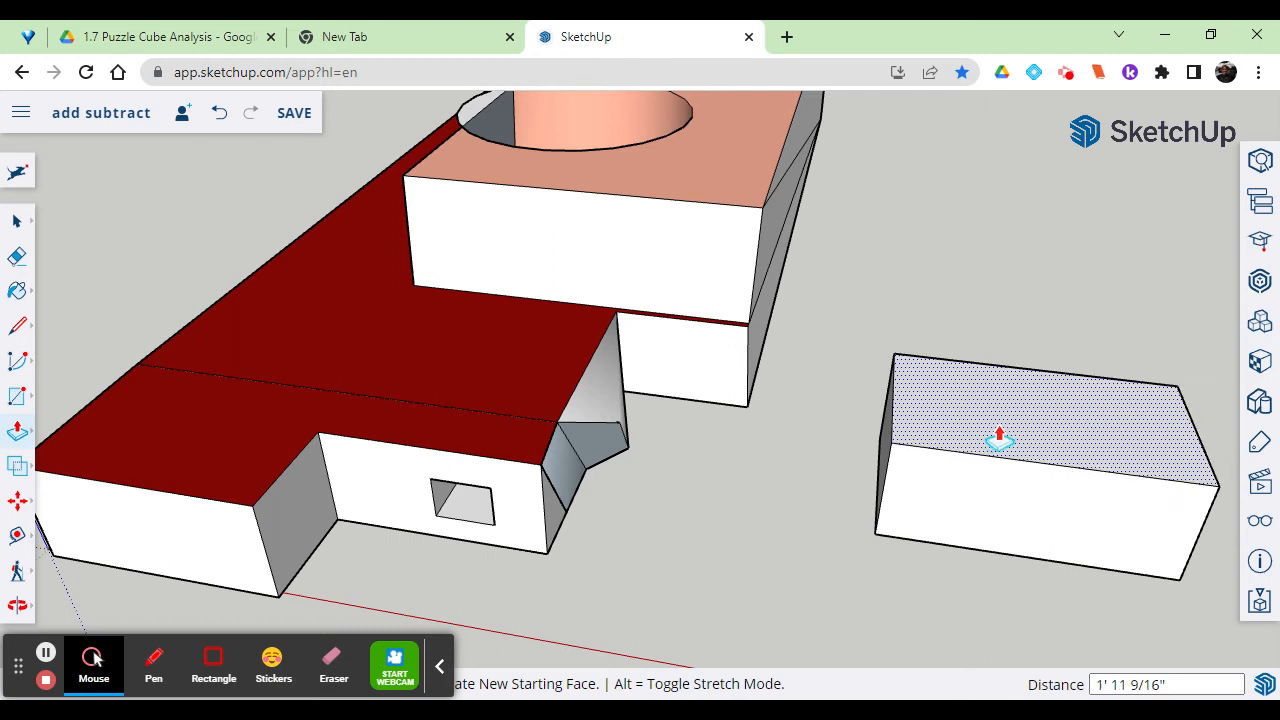
{"action": "left_click", "coordinate": [999, 438]}
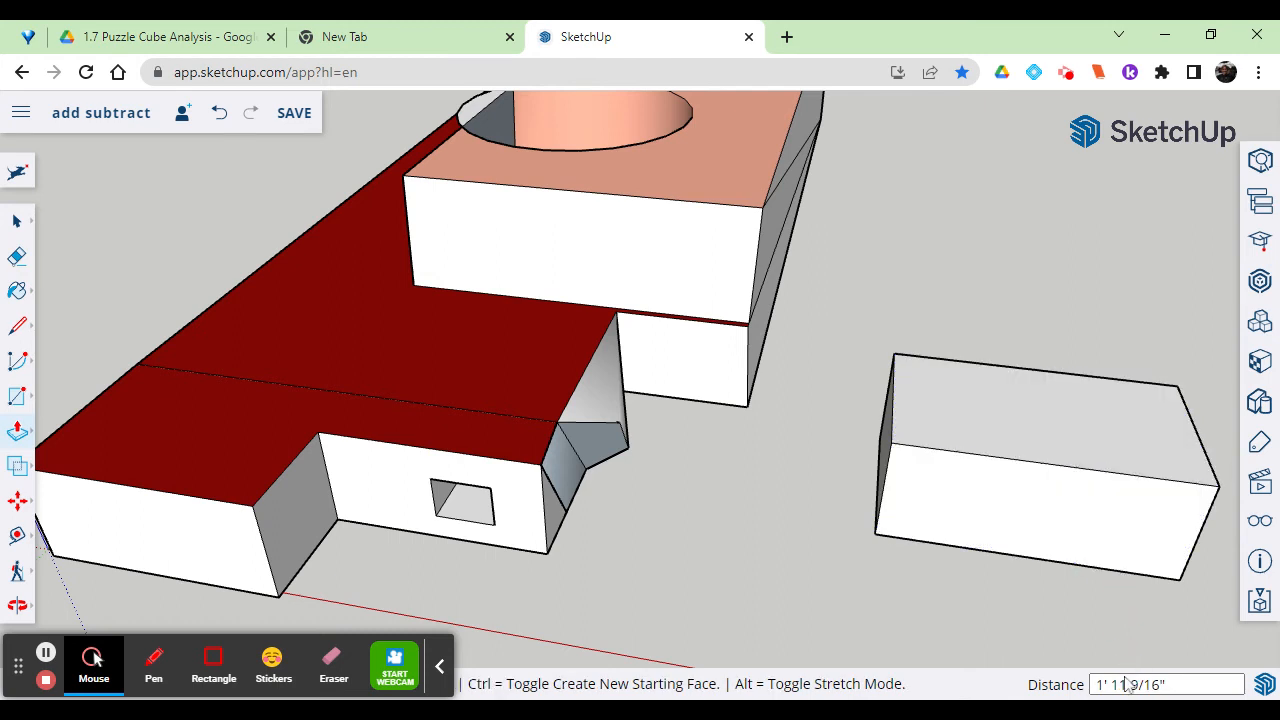
Step: Check the measurement read-out after the push/pull and while selecting the separate box's top and front faces, ending with nothing selected
{"action": "left_click", "coordinate": [1193, 685]}
{"action": "left_click", "coordinate": [1126, 684]}
{"action": "left_click_drag", "start_coordinate": [1093, 684], "coordinate": [1165, 685]}
{"action": "left_click", "coordinate": [18, 222]}
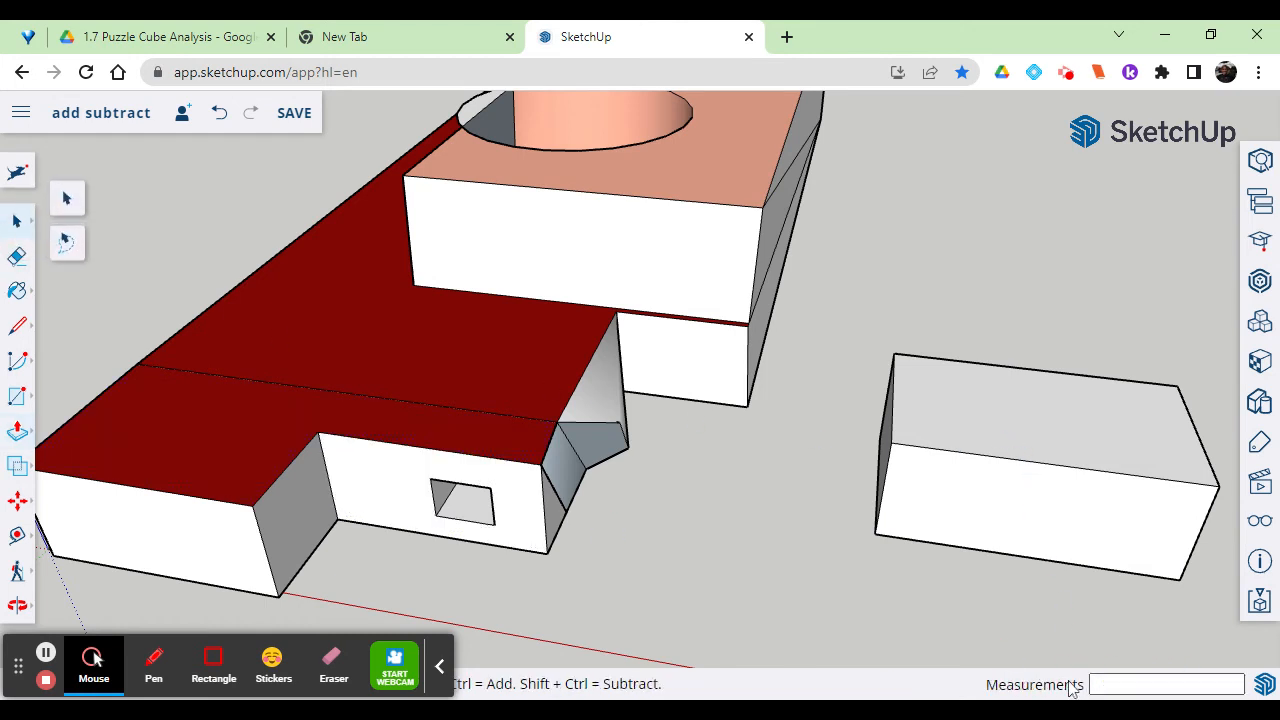
{"action": "left_click", "coordinate": [1100, 684]}
{"action": "left_click", "coordinate": [1100, 684]}
{"action": "left_click", "coordinate": [1058, 488]}
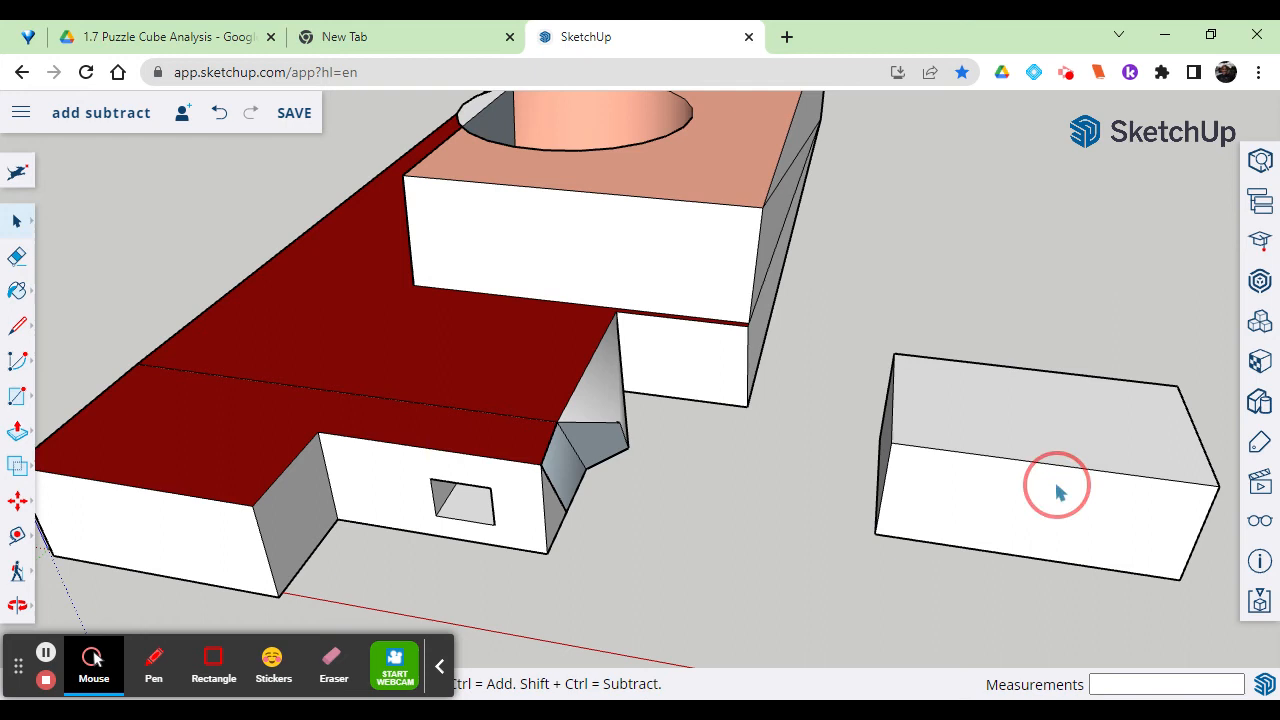
{"action": "left_click", "coordinate": [1056, 418]}
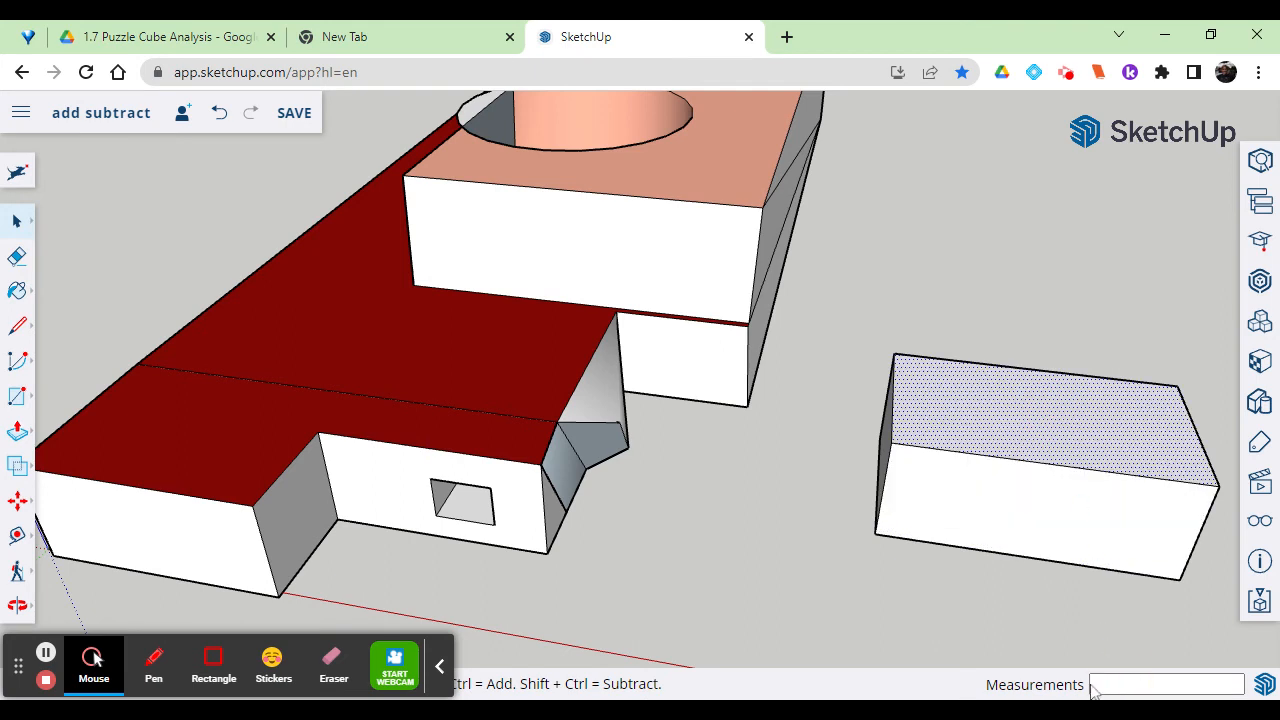
{"action": "left_click", "coordinate": [1029, 456]}
{"action": "left_click", "coordinate": [1010, 514]}
{"action": "left_click", "coordinate": [1004, 455]}
{"action": "left_click", "coordinate": [1012, 510]}
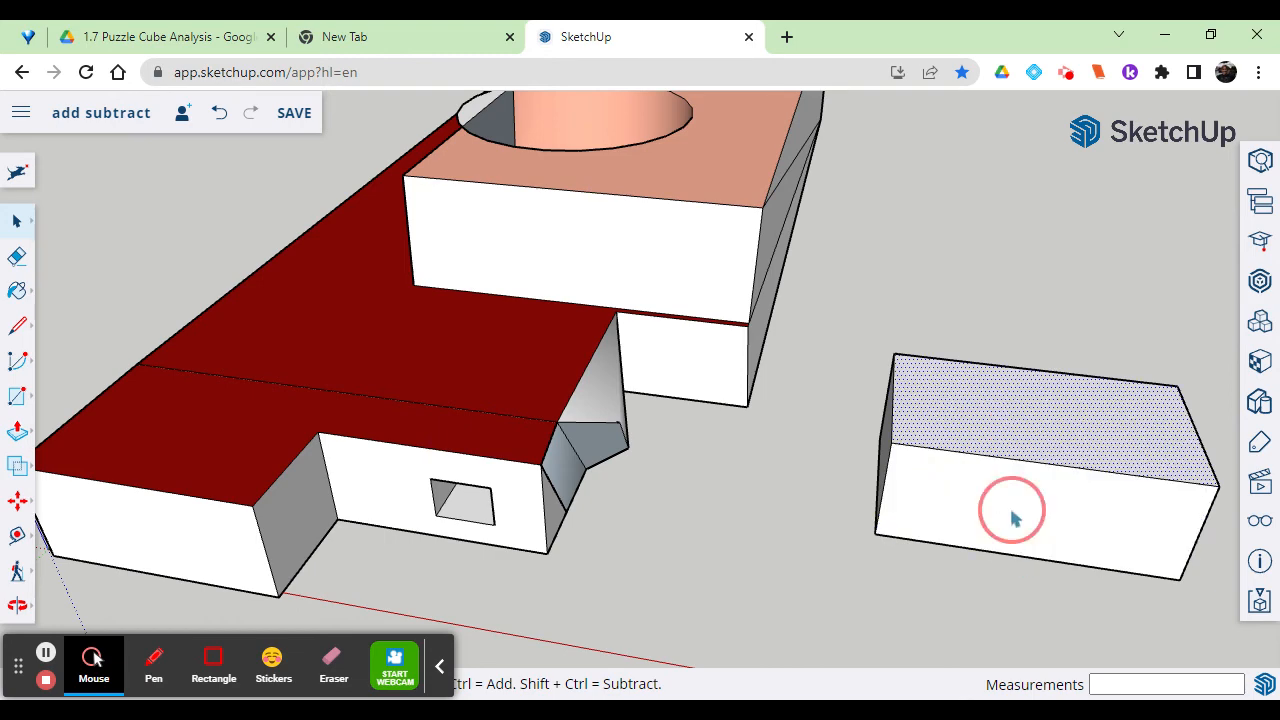
{"action": "left_click", "coordinate": [951, 393]}
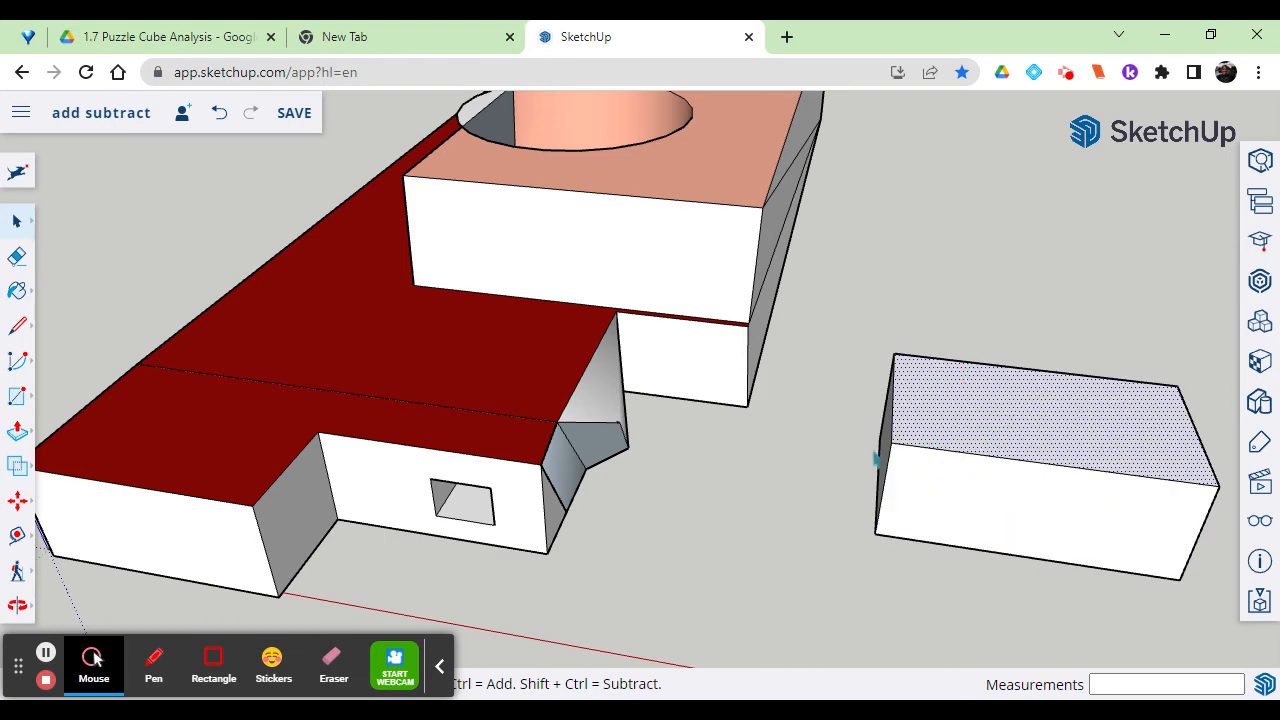
{"action": "left_click", "coordinate": [875, 455]}
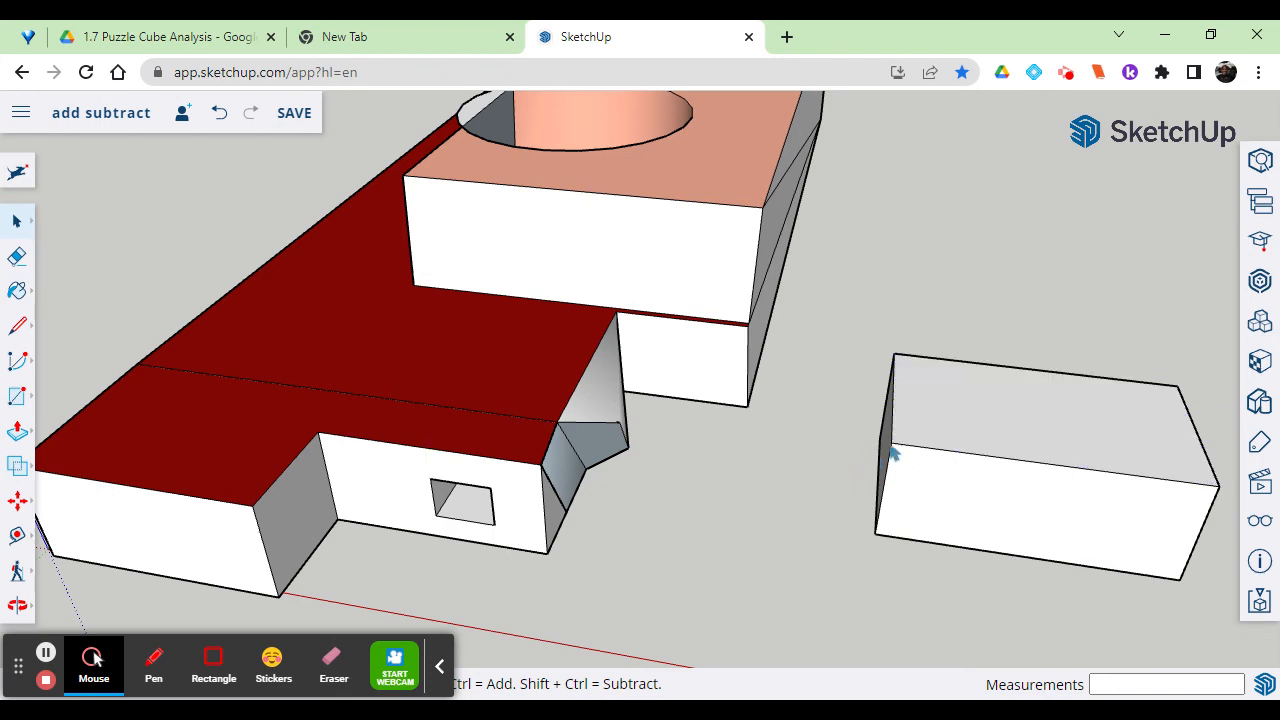
Step: Draw a line about 4' 2 3/4" long down the separate box's rear long face, from the top edge's midpoint to the bottom edge
{"action": "left_click", "coordinate": [16, 605]}
{"action": "left_click_drag", "start_coordinate": [1150, 483], "coordinate": [406, 471]}
{"action": "left_click", "coordinate": [423, 507]}
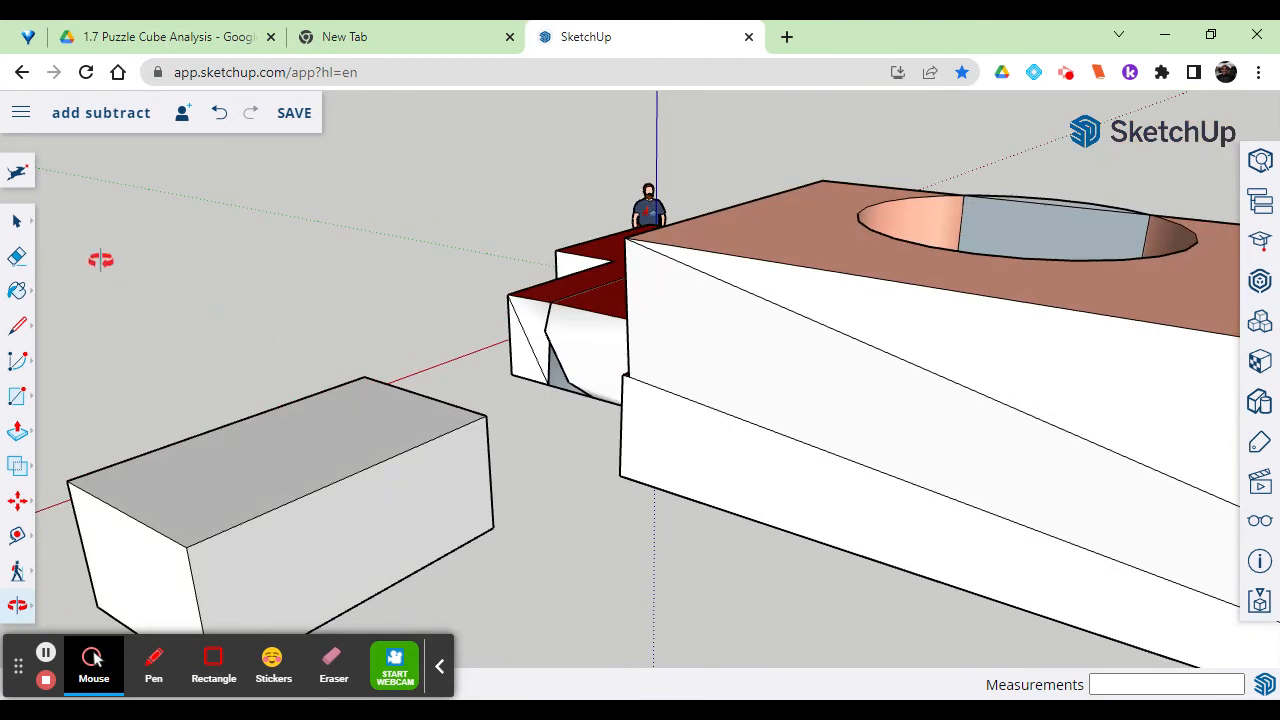
{"action": "left_click", "coordinate": [22, 433]}
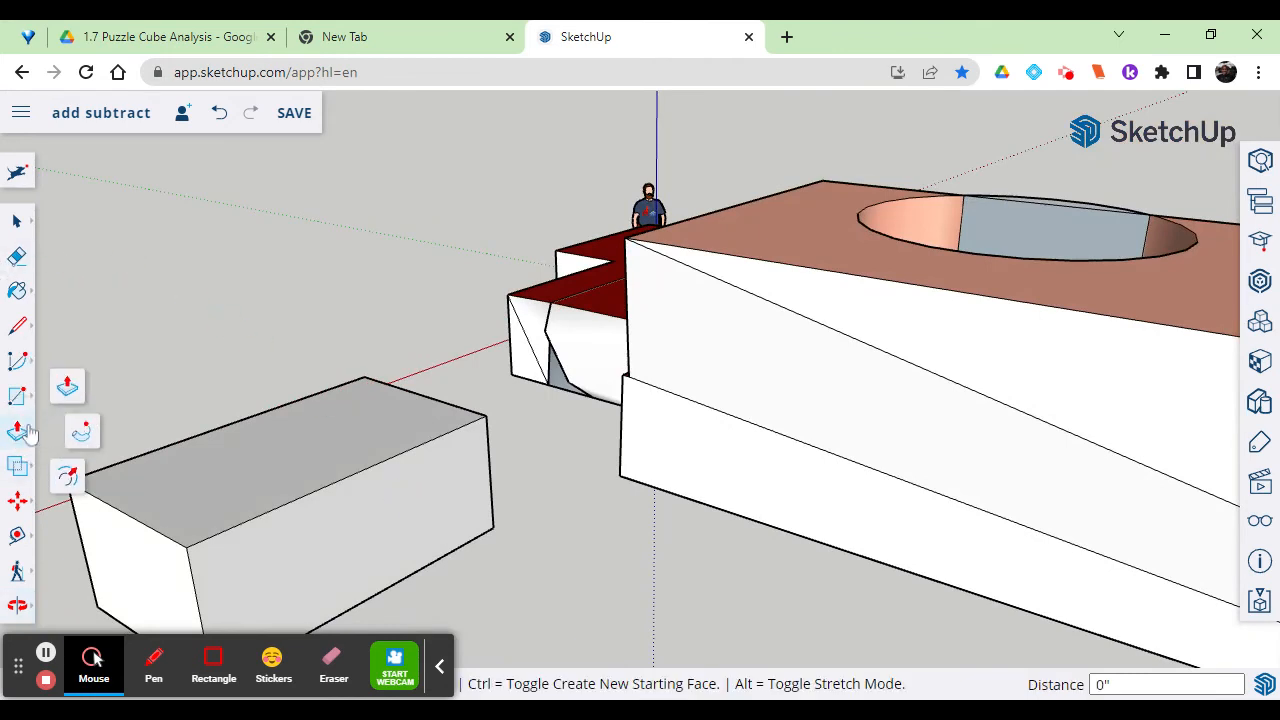
{"action": "left_click", "coordinate": [19, 334]}
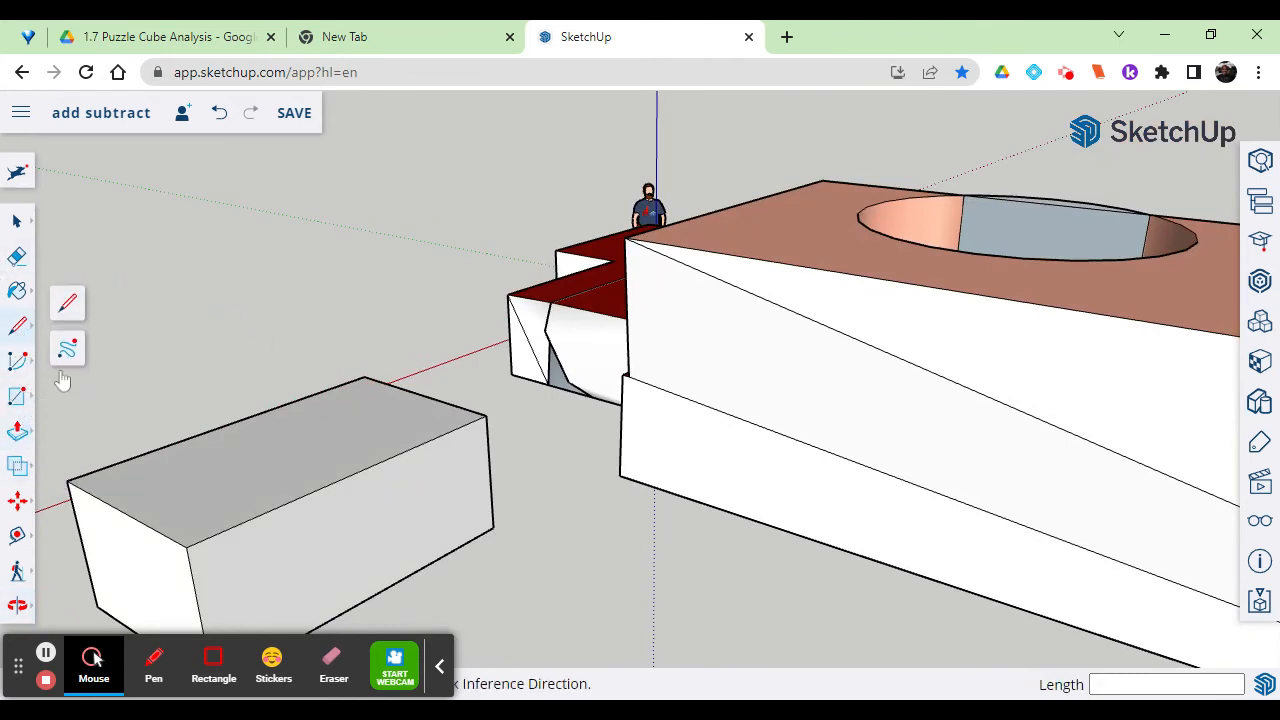
{"action": "left_click", "coordinate": [66, 305]}
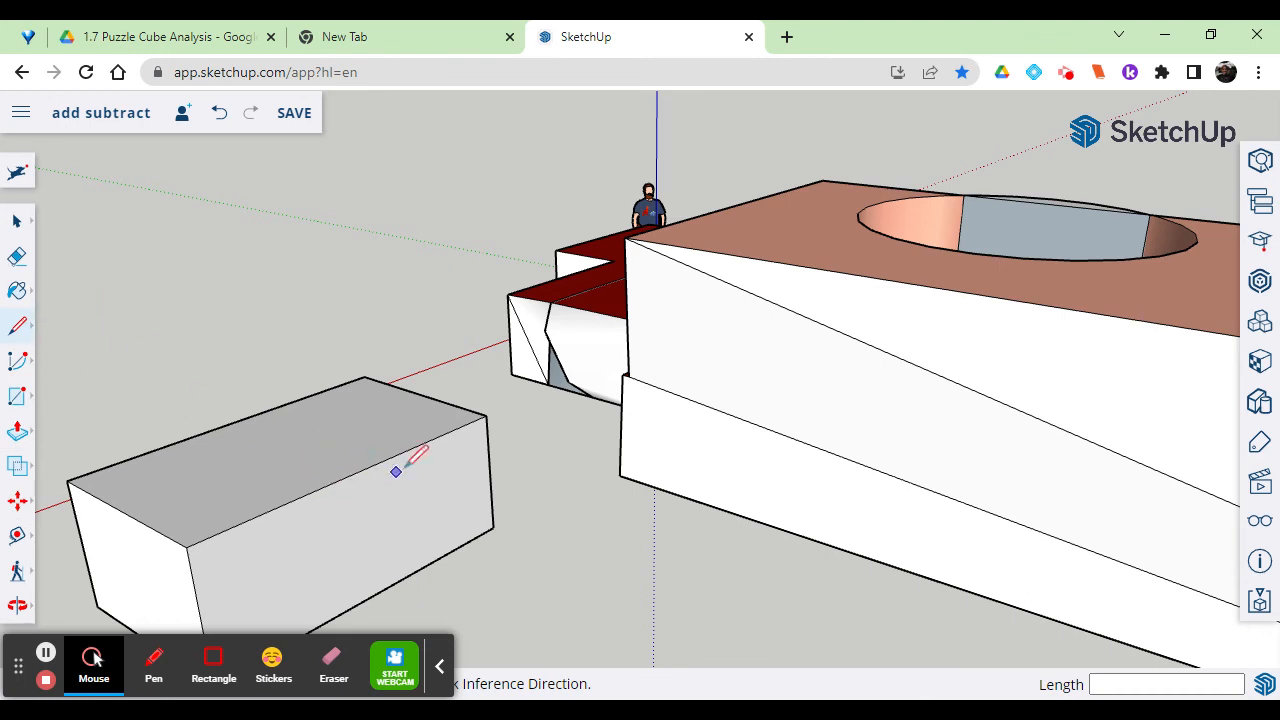
{"action": "left_click", "coordinate": [357, 471]}
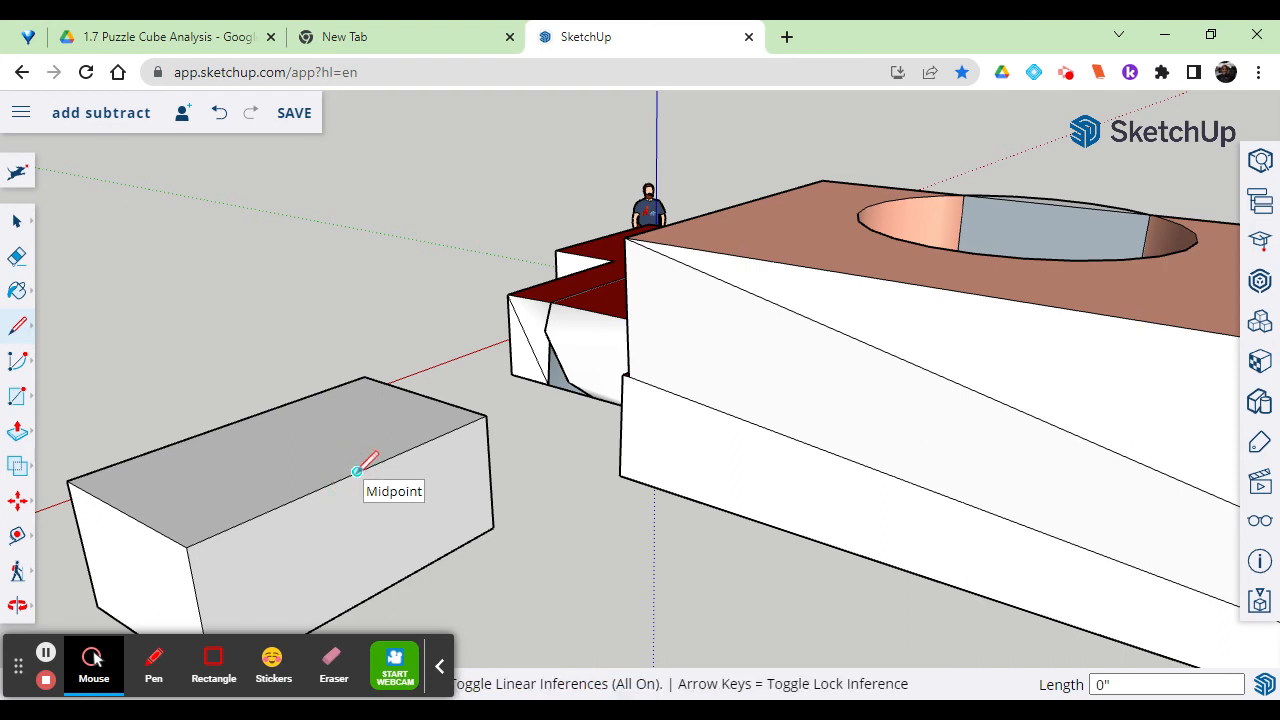
{"action": "left_click", "coordinate": [385, 592]}
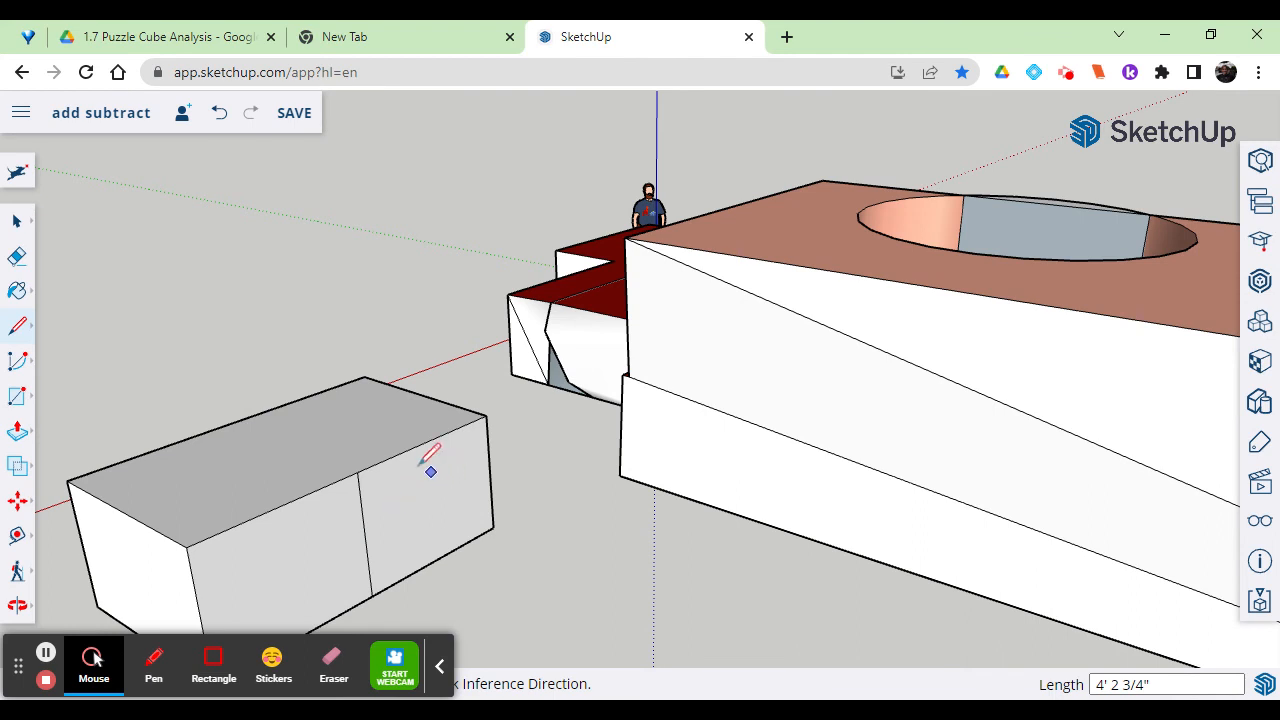
Step: Pull the half of the split face nearer the building out about 9' 5 9/16" with Push/Pull to form an L-shaped block
{"action": "left_click", "coordinate": [17, 431]}
{"action": "left_click", "coordinate": [436, 488]}
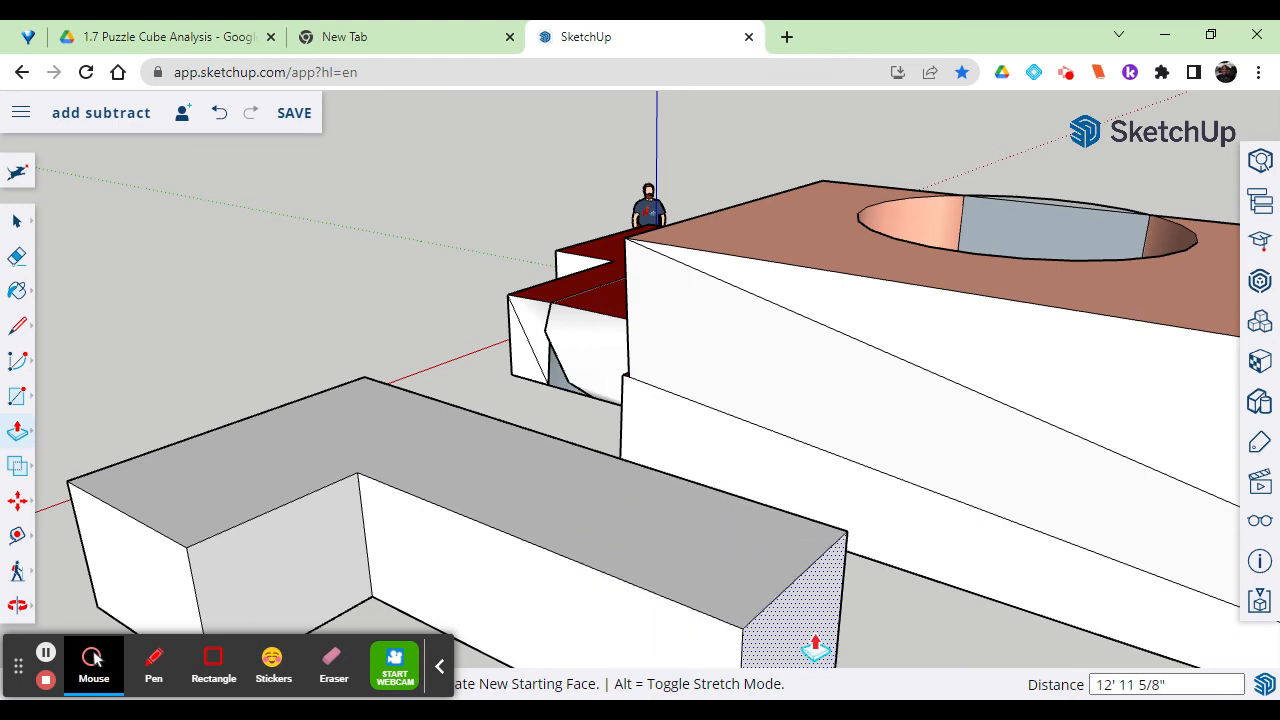
{"action": "left_click", "coordinate": [680, 575]}
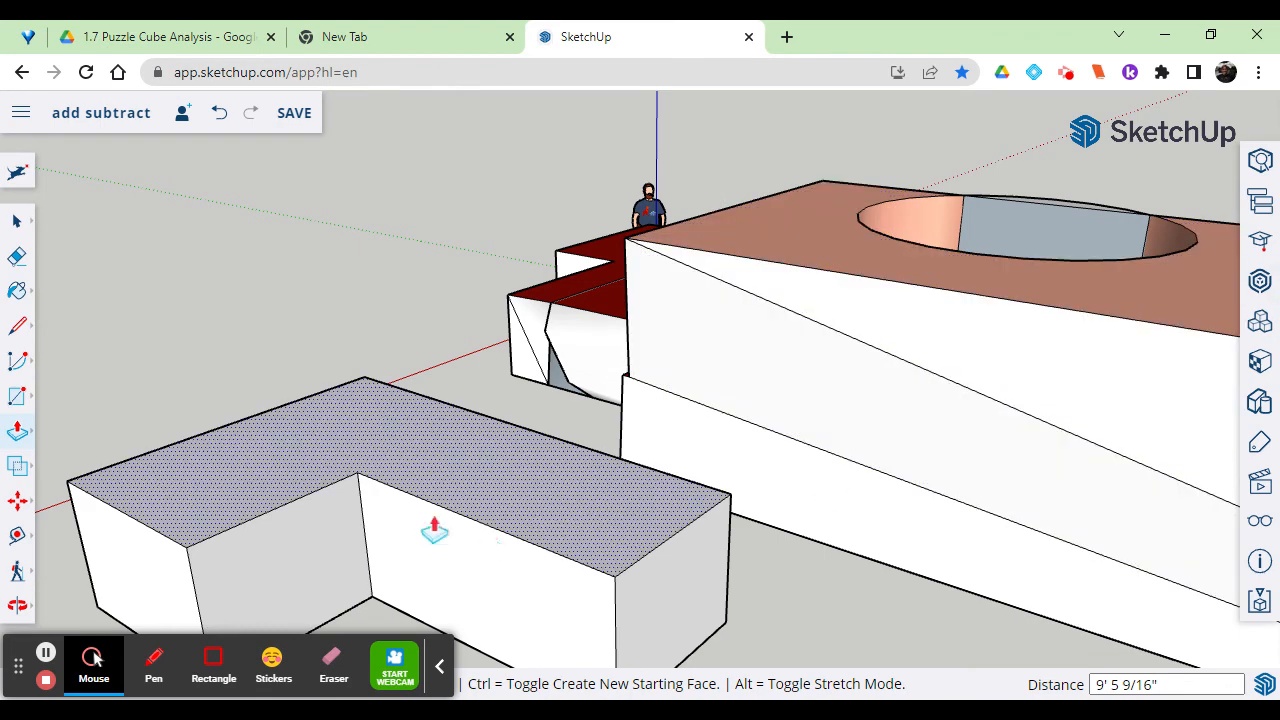
Step: Orbit around the model to view the L-shaped block beside the building from the front and from above
{"action": "scroll", "coordinate": [413, 522], "scroll_direction": "down", "scroll_amount": 6}
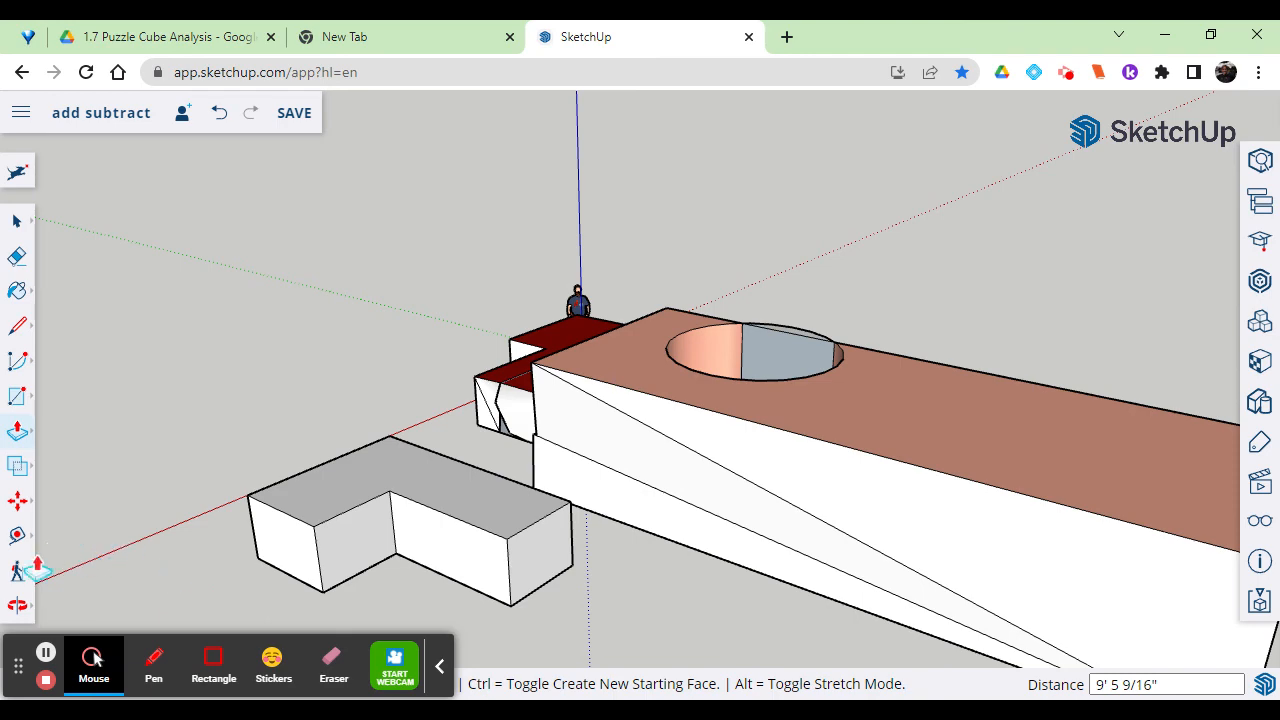
{"action": "left_click", "coordinate": [17, 607]}
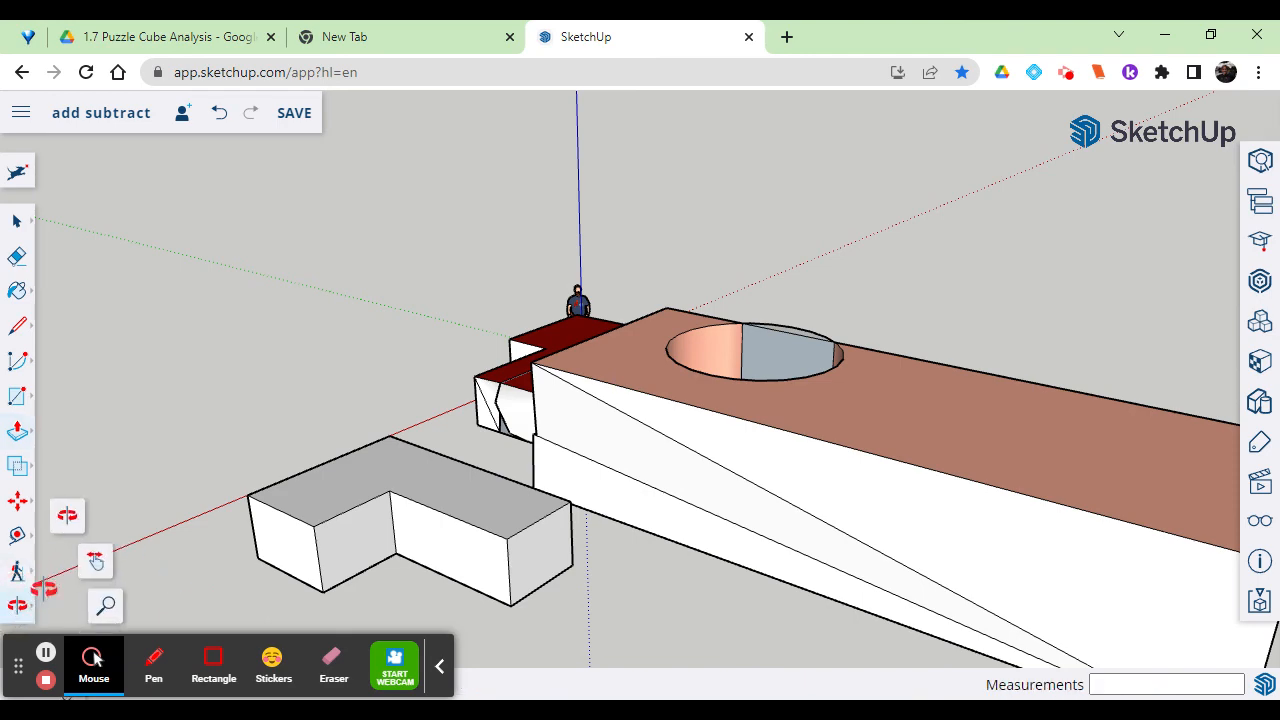
{"action": "left_click_drag", "start_coordinate": [669, 578], "coordinate": [1177, 620]}
{"action": "left_click_drag", "start_coordinate": [1097, 517], "coordinate": [1075, 568]}
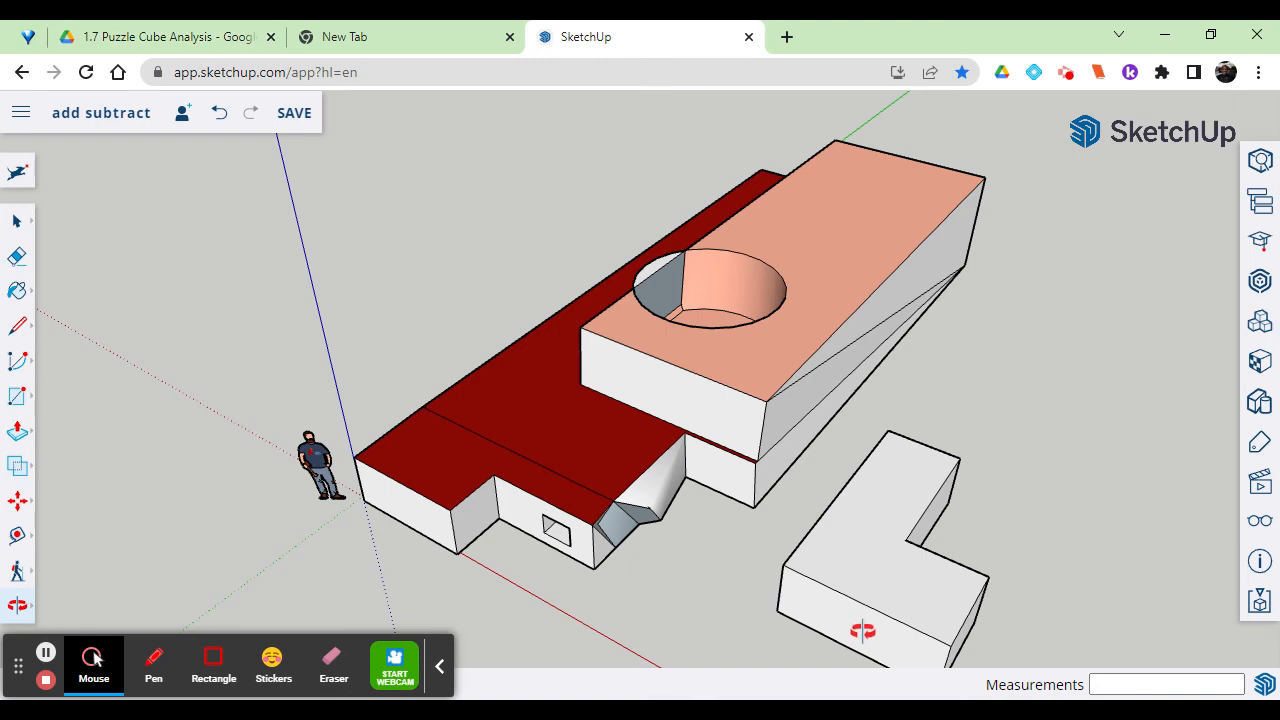
{"action": "left_click_drag", "start_coordinate": [1078, 543], "coordinate": [1116, 463]}
{"action": "left_click_drag", "start_coordinate": [1044, 397], "coordinate": [1050, 456]}
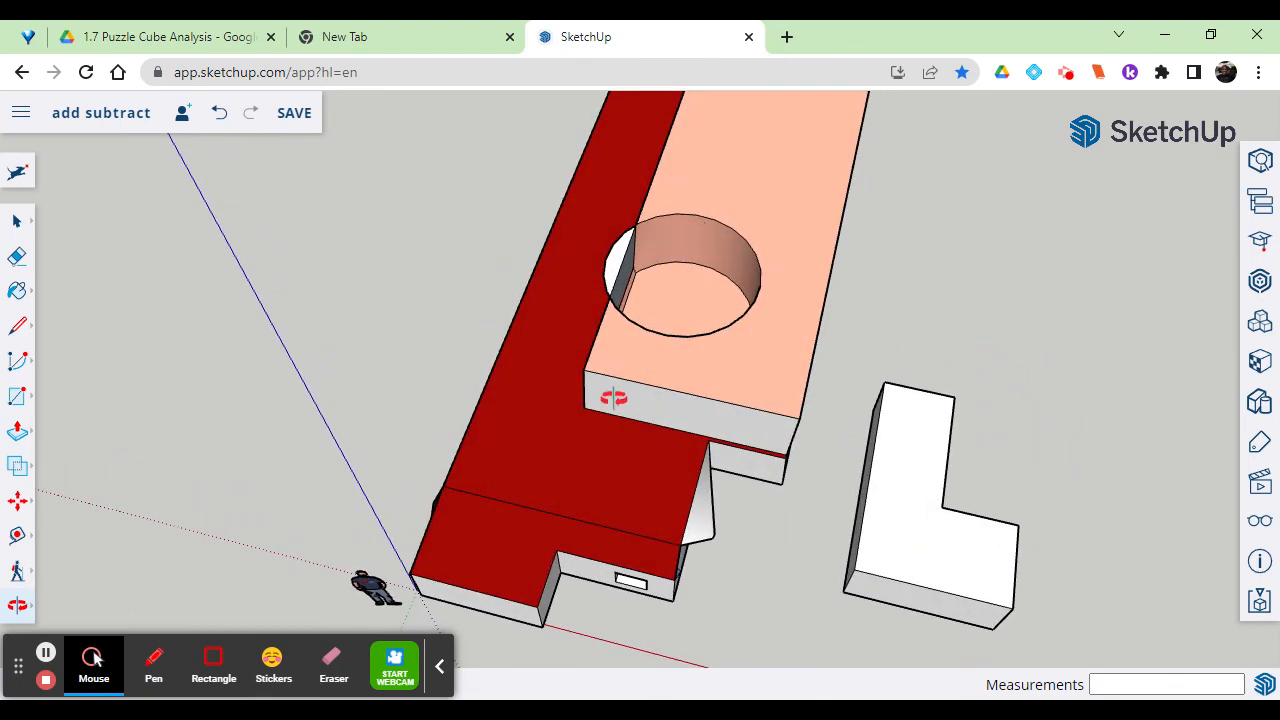